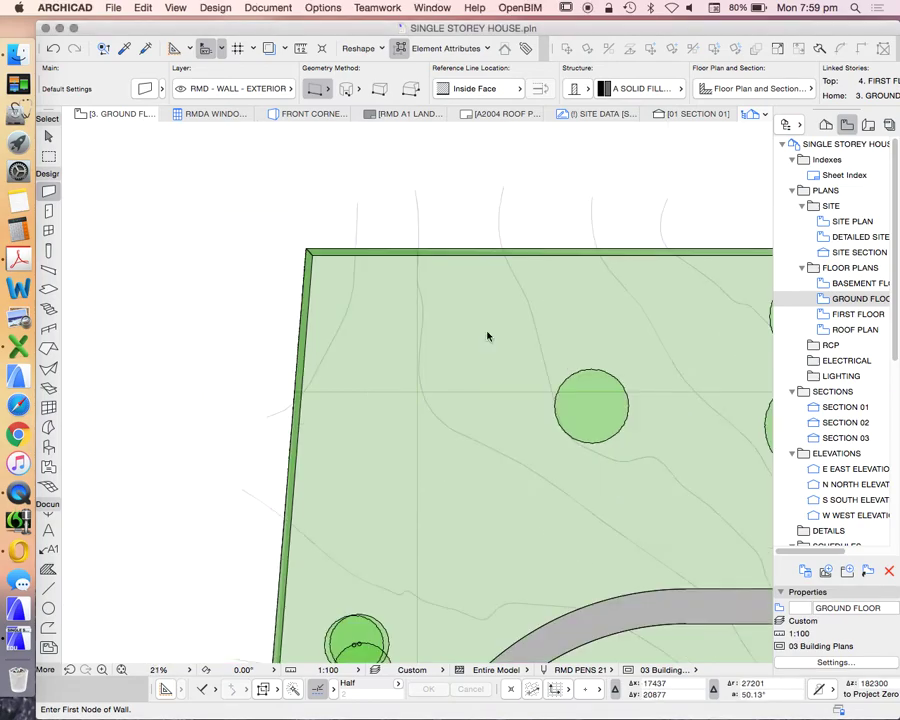
Step: Zoom into the plan, open Wall Default Settings beside it, and open the building material list
{"action": "scroll", "coordinate": [430, 345], "scroll_direction": "up", "scroll_amount": 2}
{"action": "scroll", "coordinate": [452, 360], "scroll_direction": "up", "scroll_amount": 2}
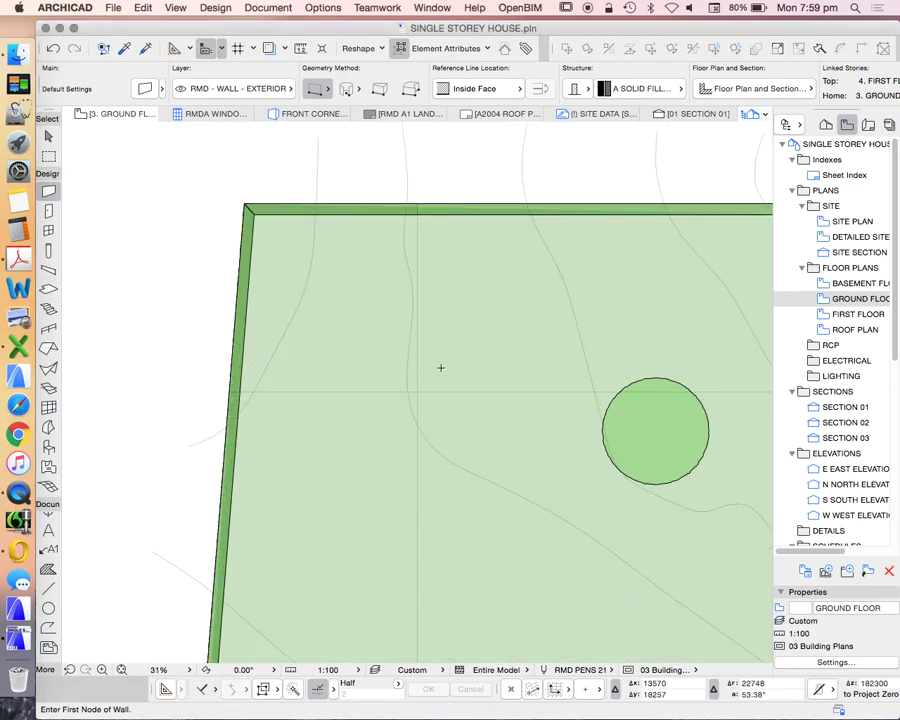
{"action": "left_click", "coordinate": [146, 90]}
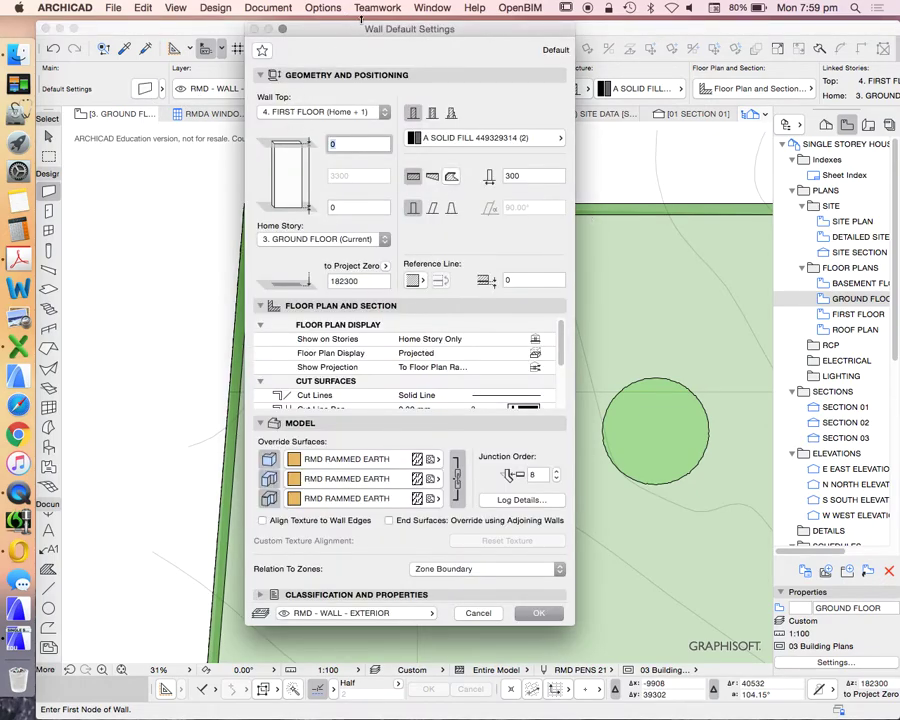
{"action": "left_click_drag", "start_coordinate": [364, 34], "coordinate": [338, 45]}
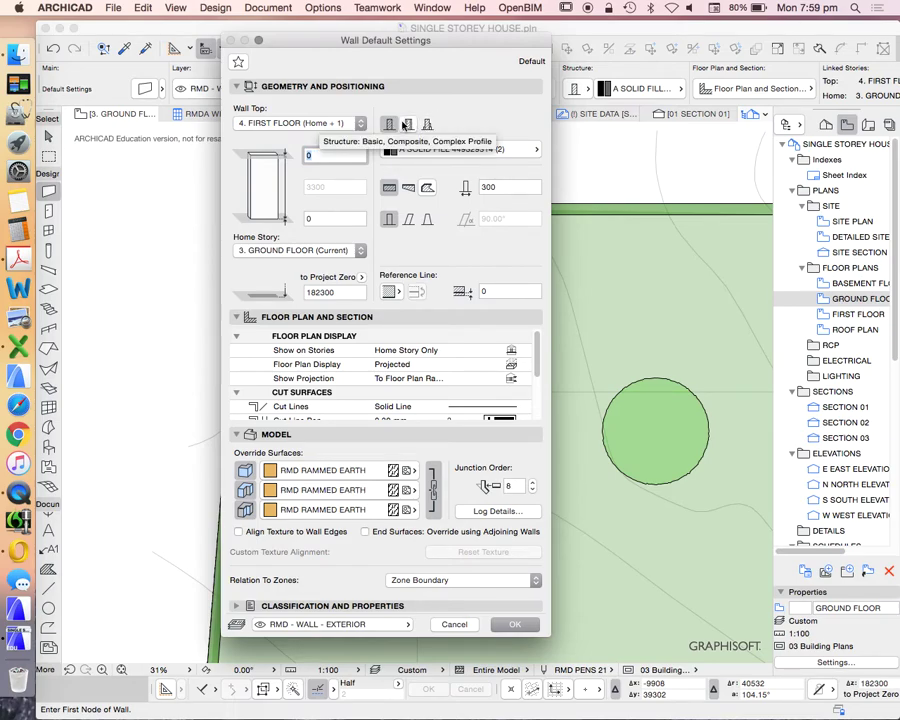
{"action": "left_click", "coordinate": [435, 155]}
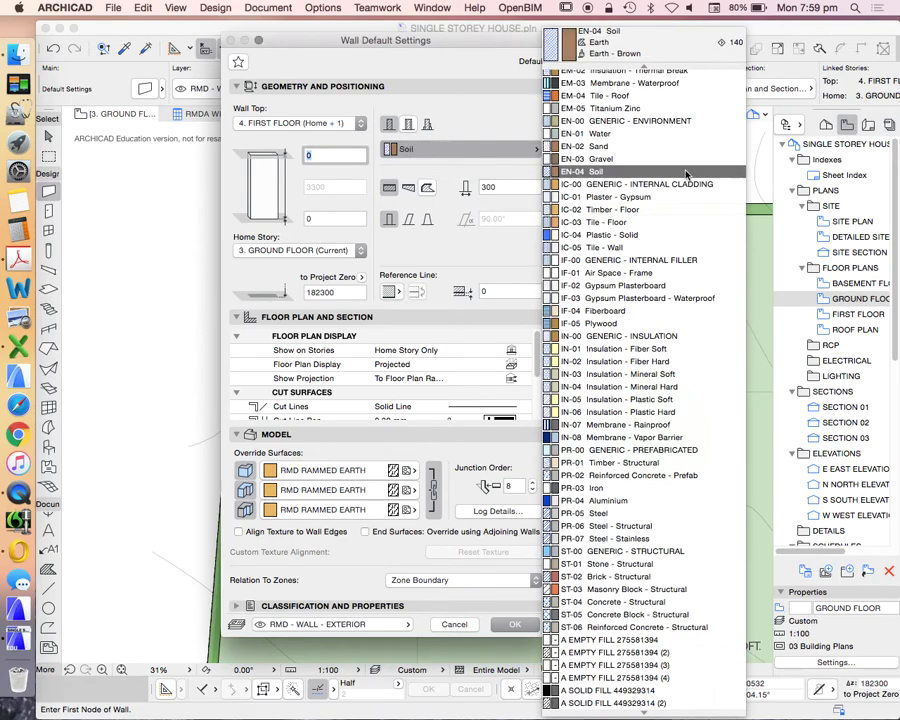
Step: Scroll the building material list and pick A_RMD_SOLID FILL for the wall
{"action": "scroll", "coordinate": [620, 375], "scroll_direction": "down", "scroll_amount": 3}
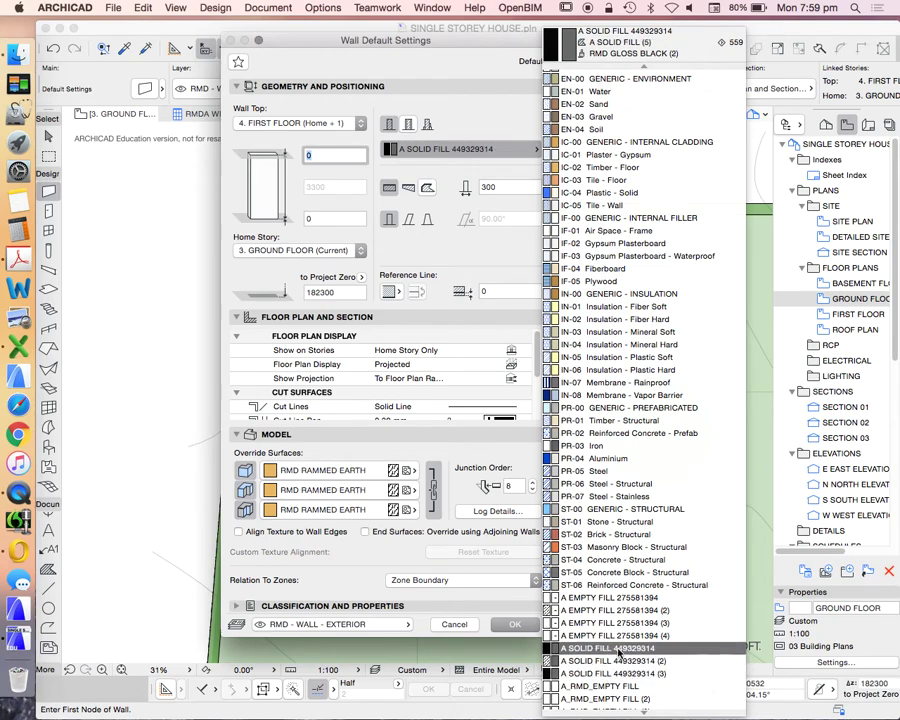
{"action": "scroll", "coordinate": [620, 625], "scroll_direction": "down", "scroll_amount": 3}
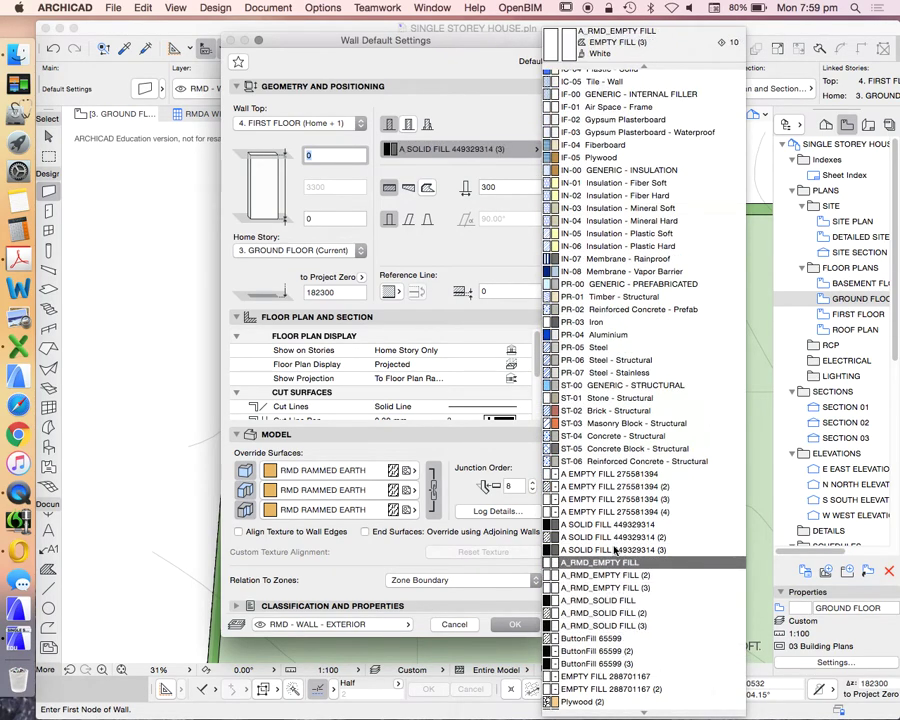
{"action": "scroll", "coordinate": [608, 580], "scroll_direction": "down", "scroll_amount": 1}
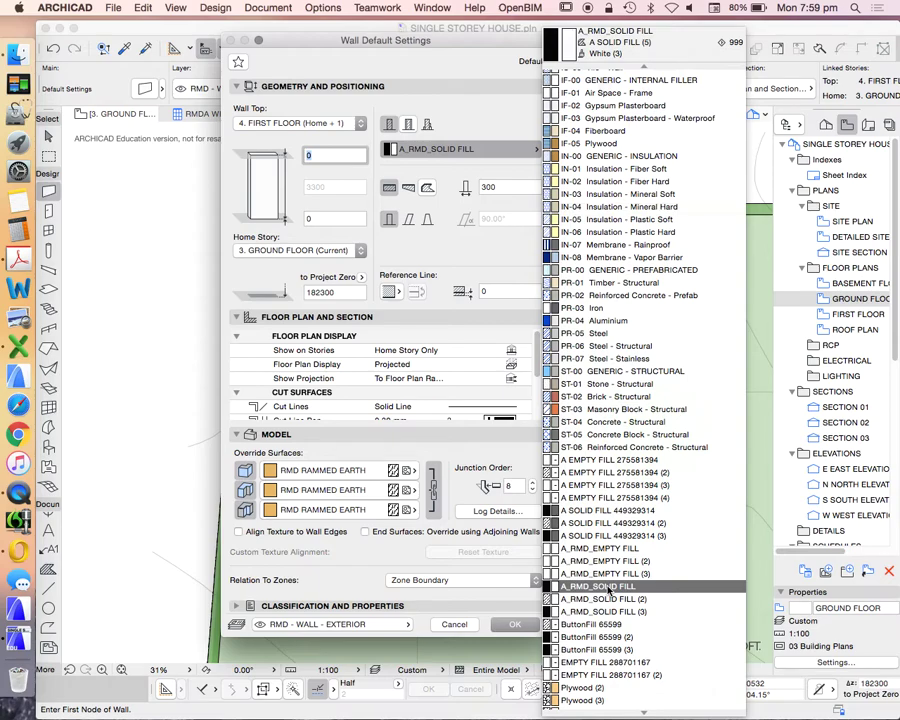
{"action": "left_click", "coordinate": [608, 587]}
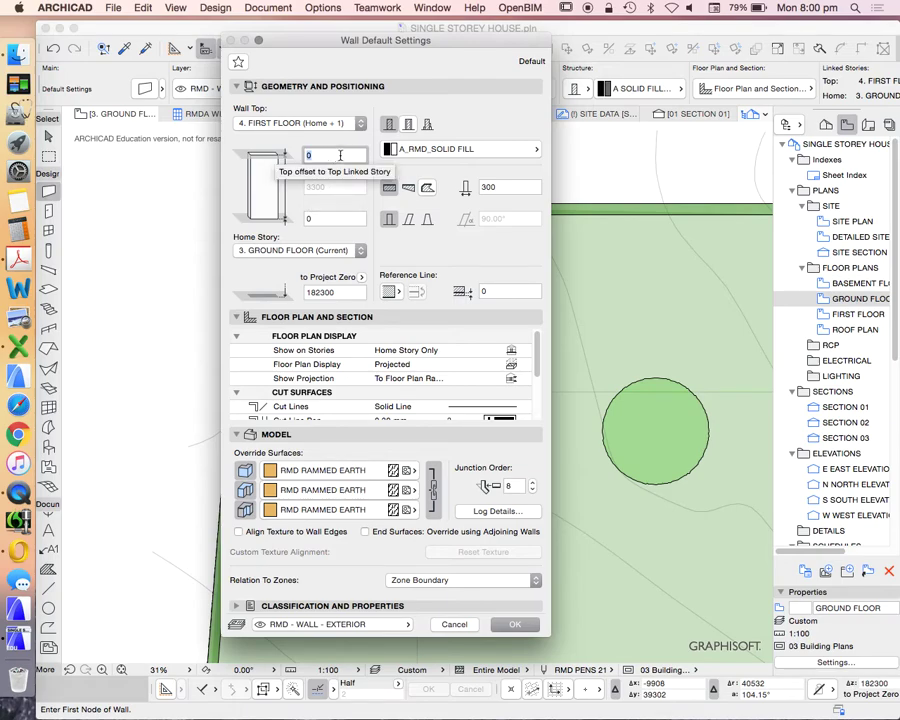
Step: Enter -300 as the wall's top offset to the first floor
{"action": "left_click", "coordinate": [345, 154]}
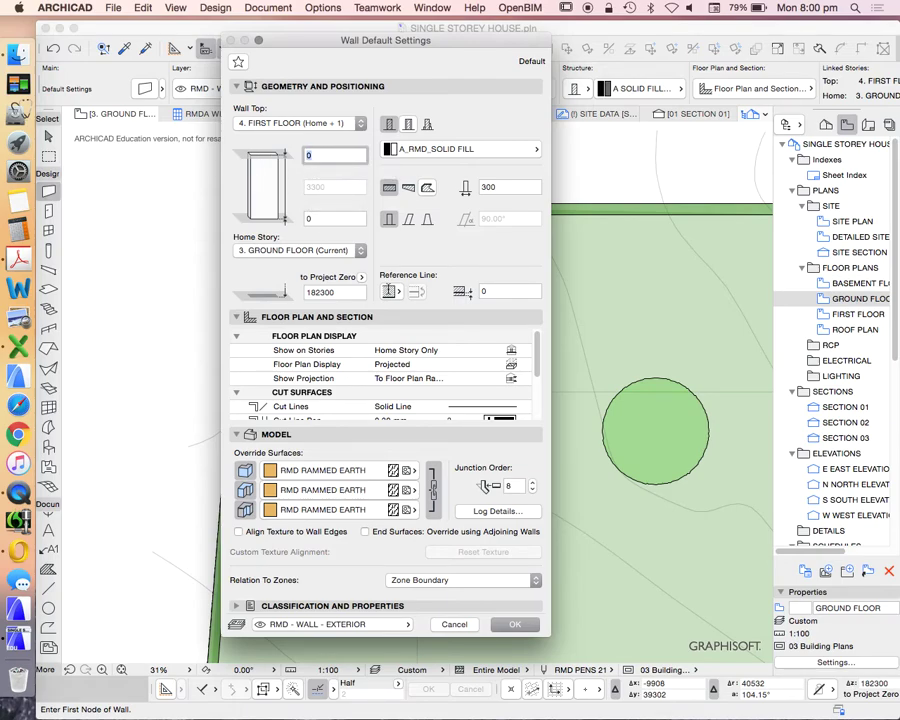
{"action": "type", "text": "-300"}
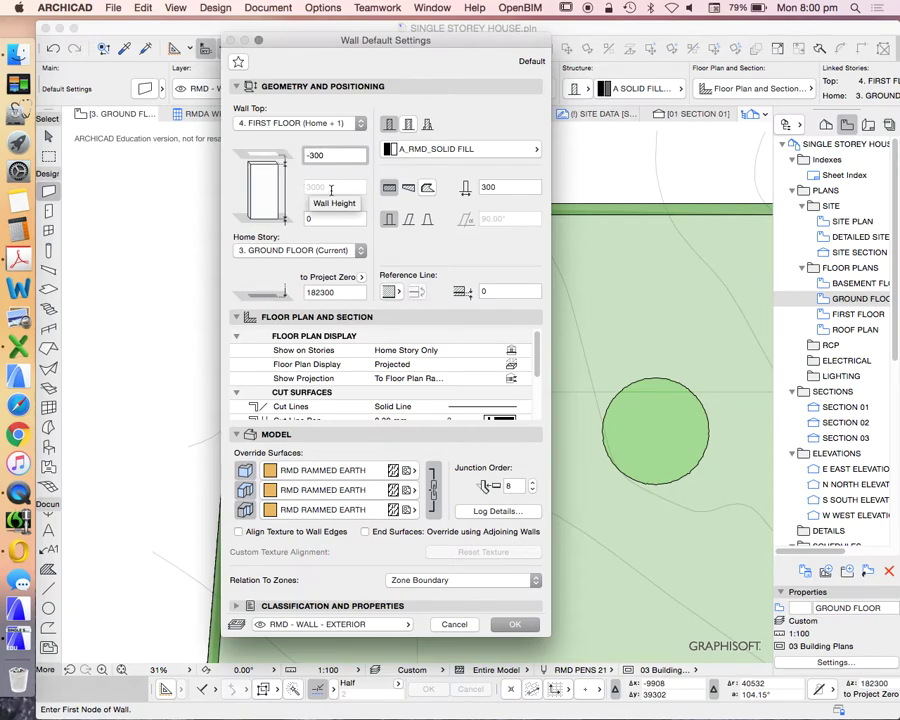
{"action": "left_click", "coordinate": [325, 123]}
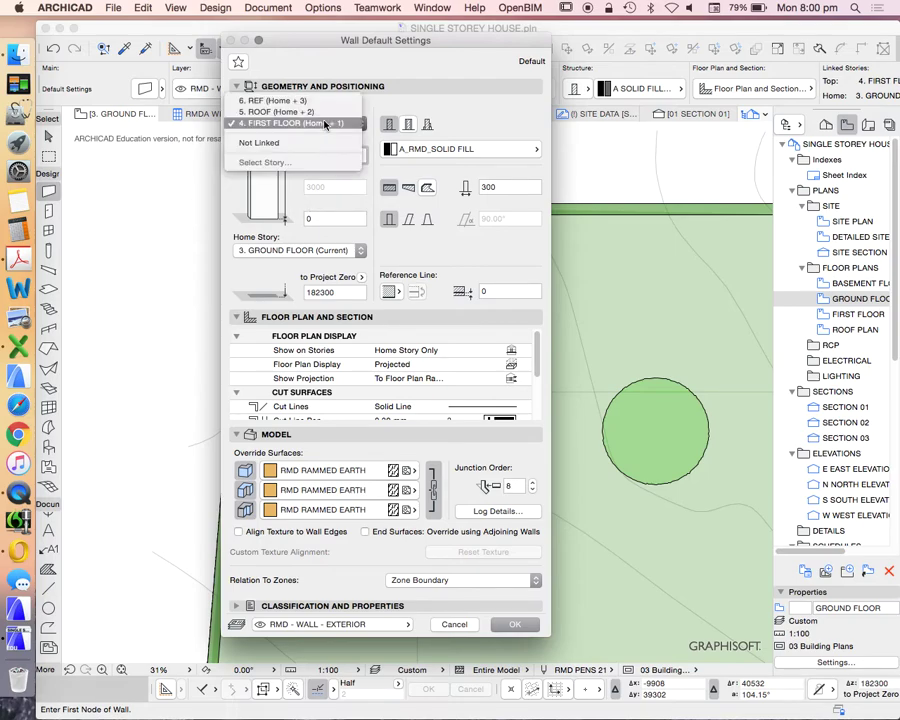
{"action": "left_click", "coordinate": [265, 142]}
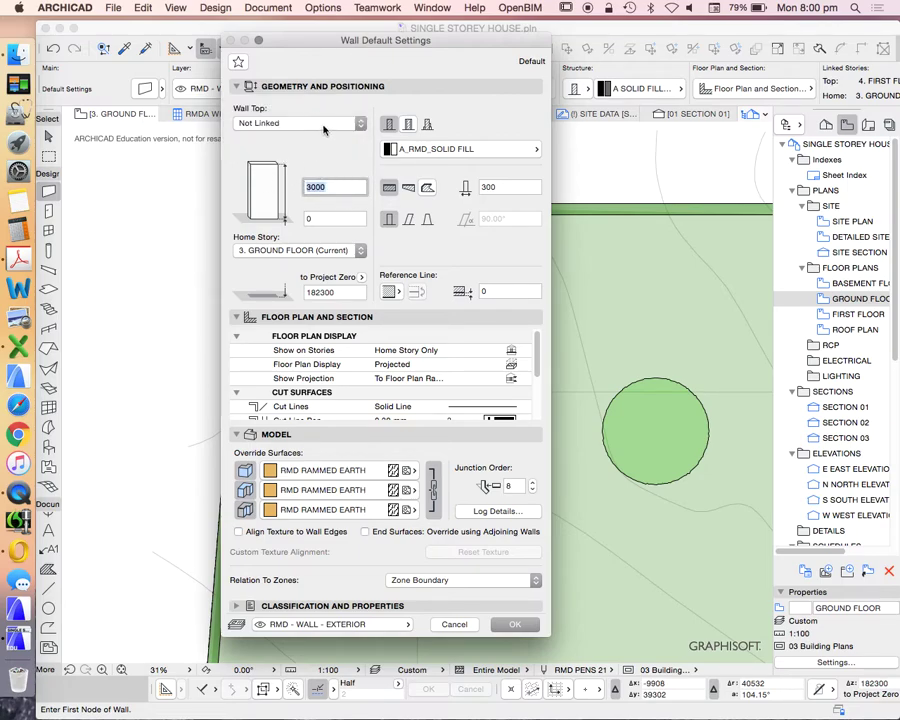
{"action": "left_click", "coordinate": [323, 124]}
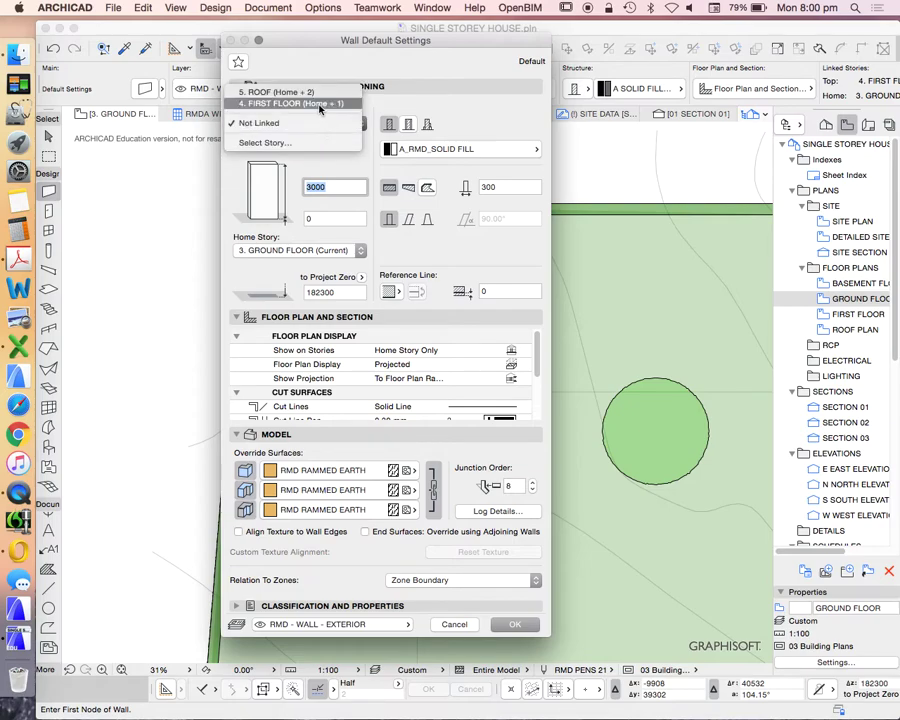
{"action": "left_click", "coordinate": [326, 104]}
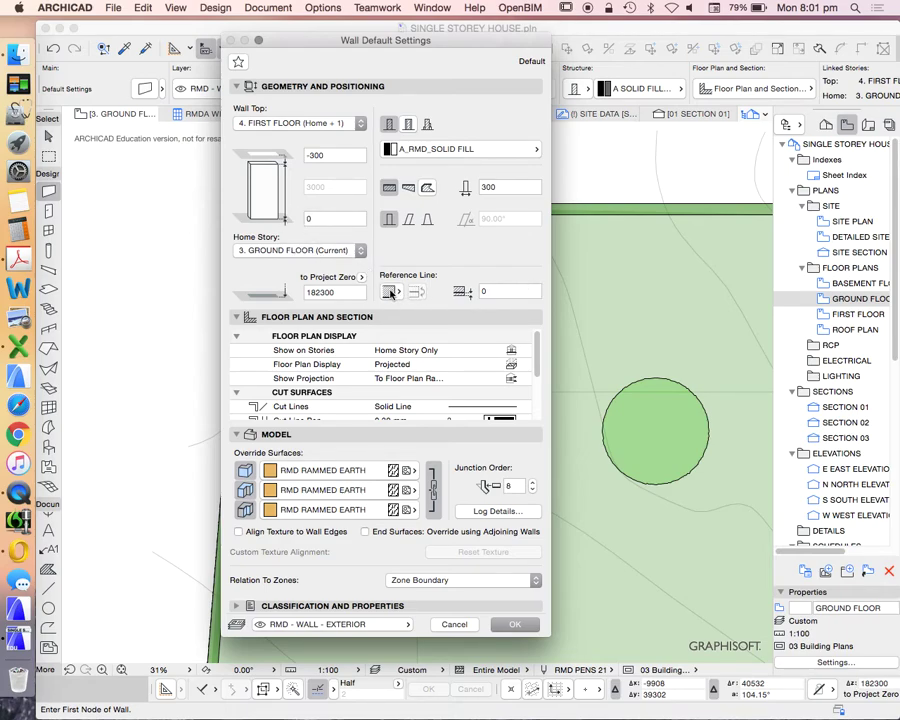
Step: Reset the reference line offset to 0 and restore thickness to 300 after trying 270, then click OK
{"action": "double_click", "coordinate": [484, 291]}
{"action": "key", "text": "BackSpace"}
{"action": "type", "text": "0"}
{"action": "left_click", "coordinate": [520, 185]}
{"action": "left_click_drag", "start_coordinate": [520, 185], "coordinate": [478, 186]}
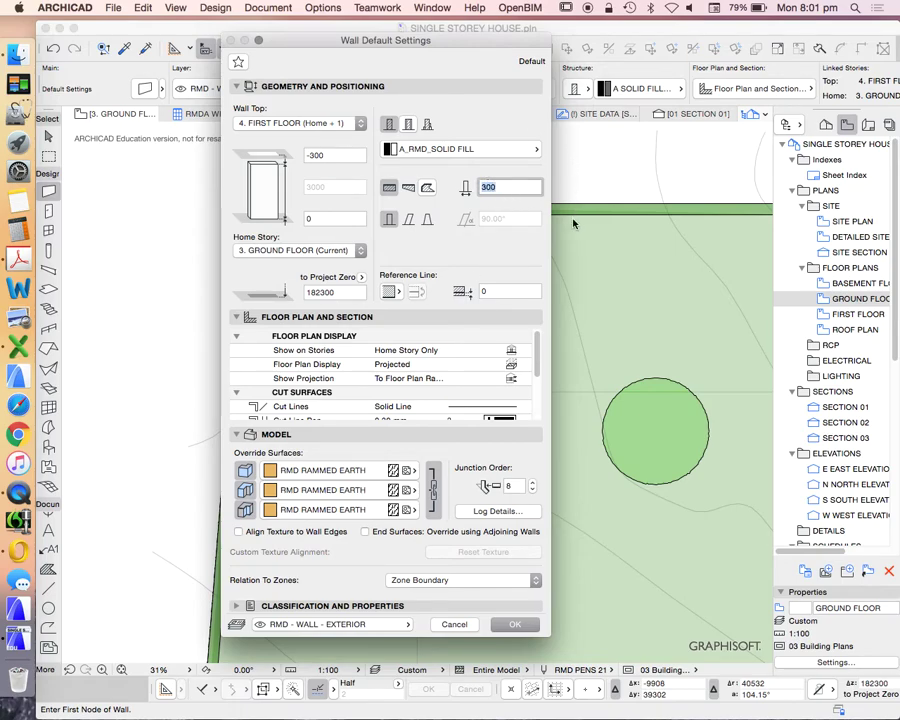
{"action": "type", "text": "270"}
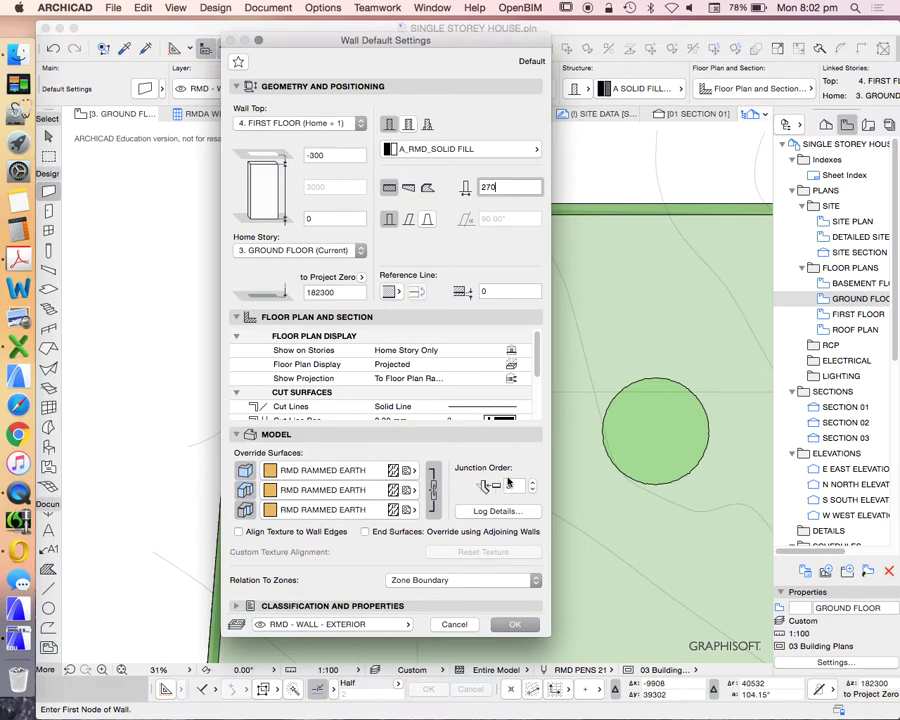
{"action": "double_click", "coordinate": [510, 186]}
{"action": "type", "text": "300"}
{"action": "key", "text": "Tab"}
{"action": "left_click", "coordinate": [514, 624]}
Step: Set the wall Reference Line Location to Outside Face and zoom around the plan's upper left
{"action": "scroll", "coordinate": [501, 427], "scroll_direction": "up", "scroll_amount": 3}
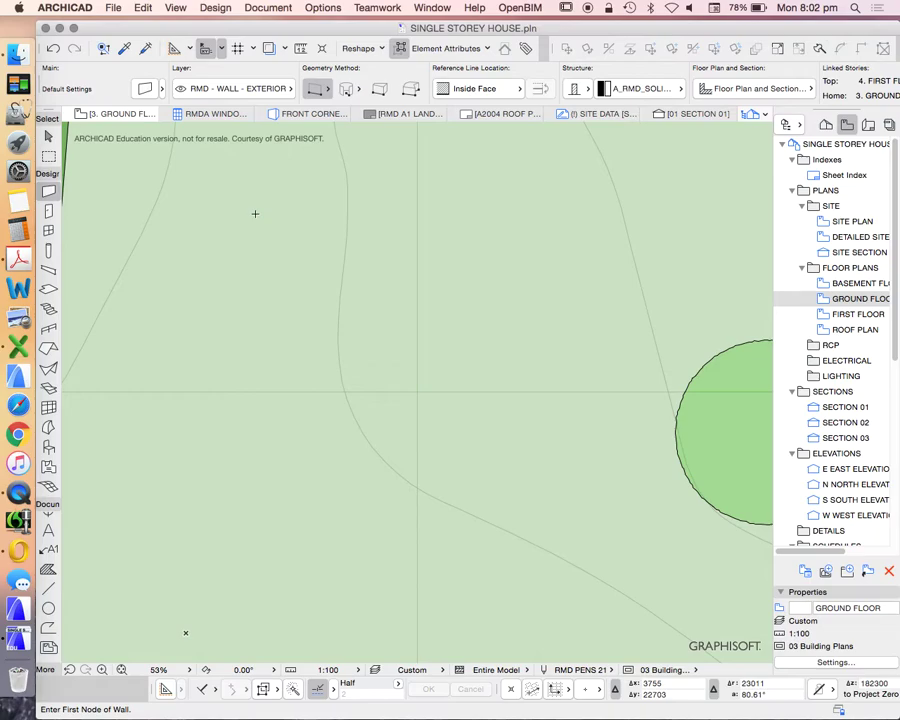
{"action": "left_click", "coordinate": [498, 90]}
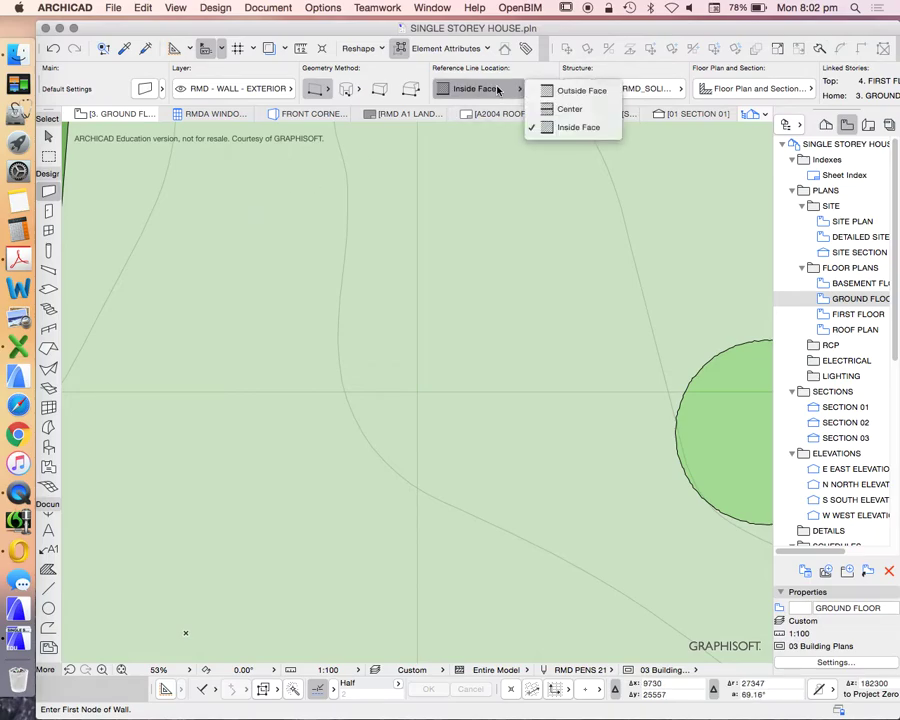
{"action": "left_click", "coordinate": [551, 90]}
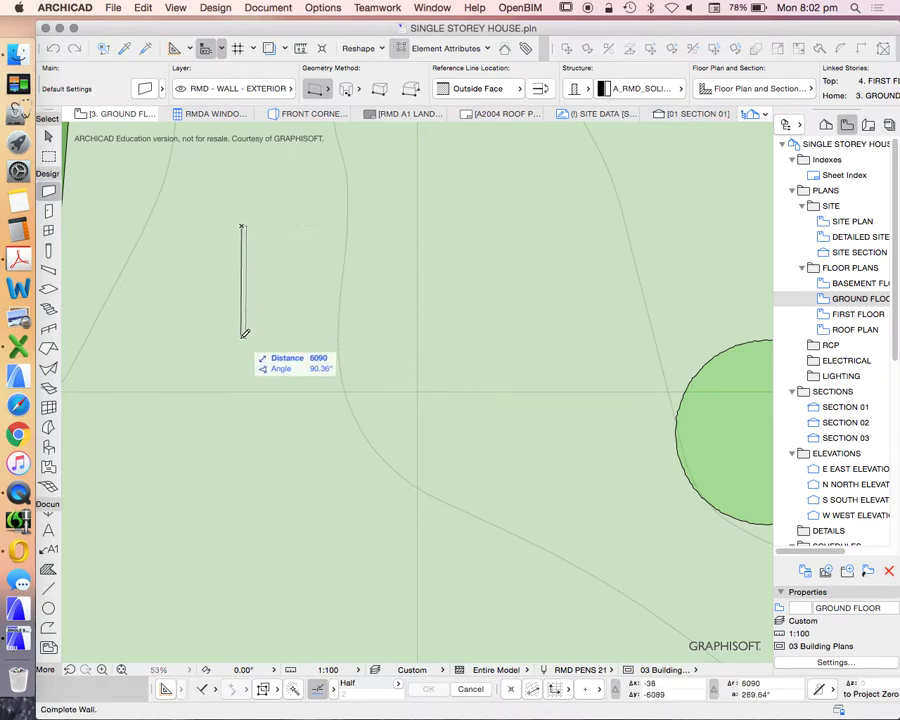
{"action": "scroll", "coordinate": [244, 333], "scroll_direction": "up", "scroll_amount": 2}
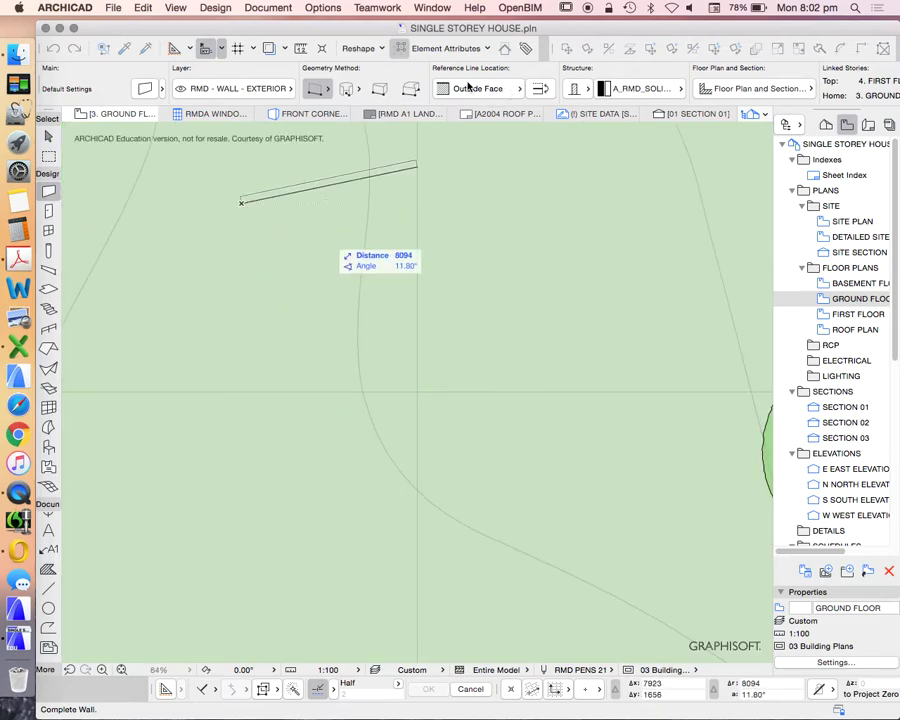
{"action": "scroll", "coordinate": [254, 310], "scroll_direction": "down", "scroll_amount": 2}
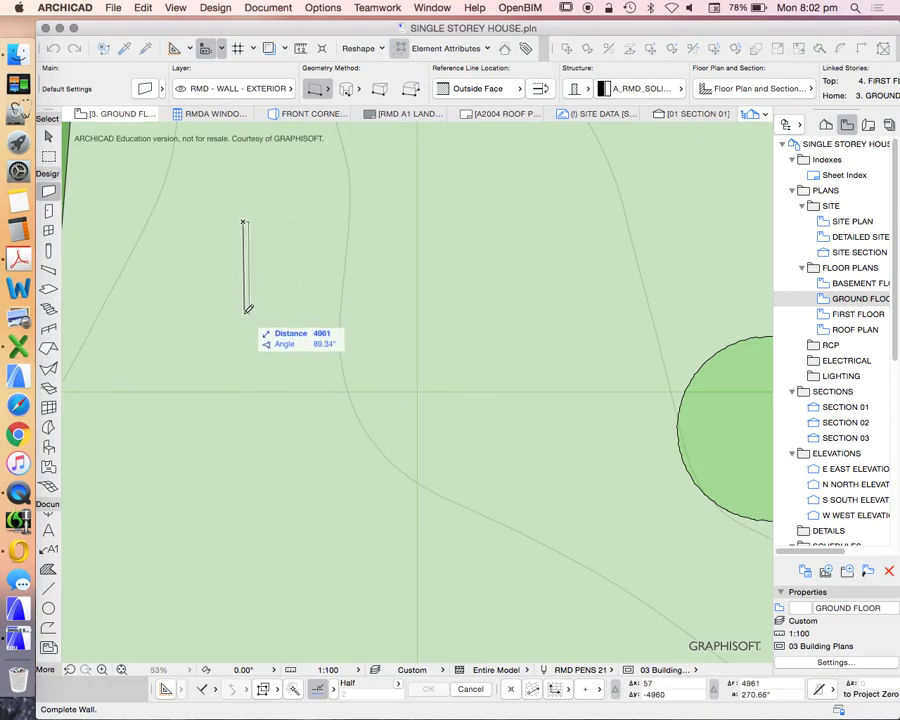
{"action": "scroll", "coordinate": [252, 312], "scroll_direction": "down", "scroll_amount": 5}
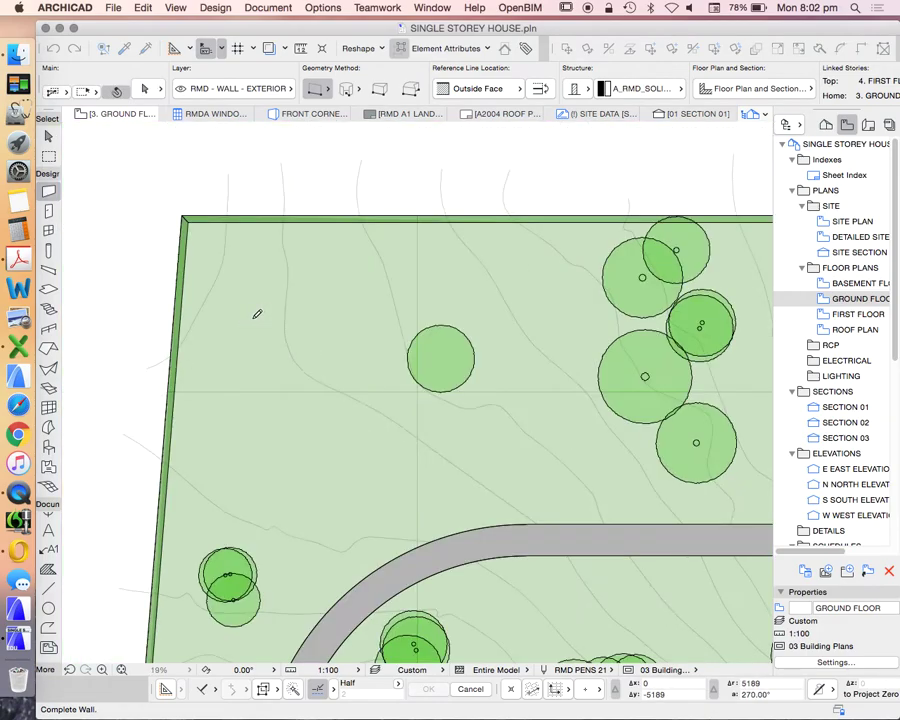
{"action": "scroll", "coordinate": [256, 313], "scroll_direction": "up", "scroll_amount": 5}
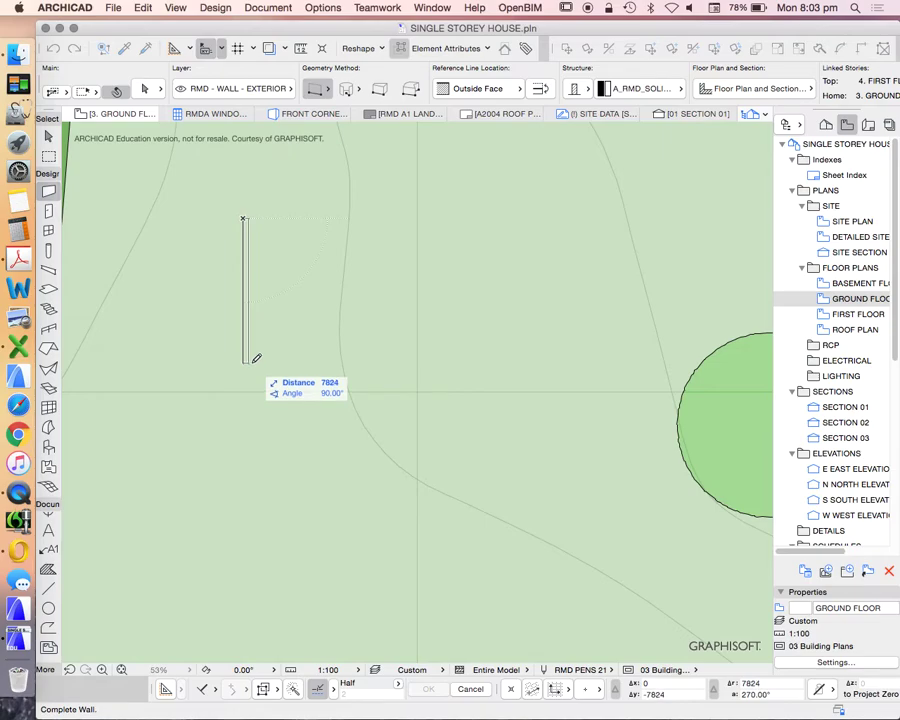
Step: Finish the first vertical wall by entering a length of 100
{"action": "type", "text": "100"}
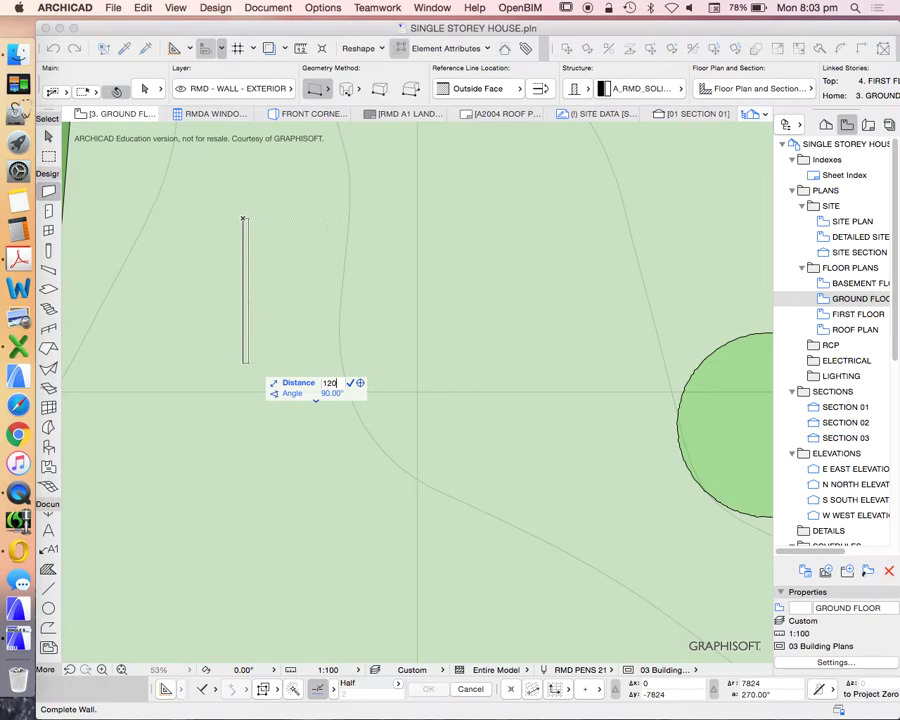
{"action": "key", "text": "Return"}
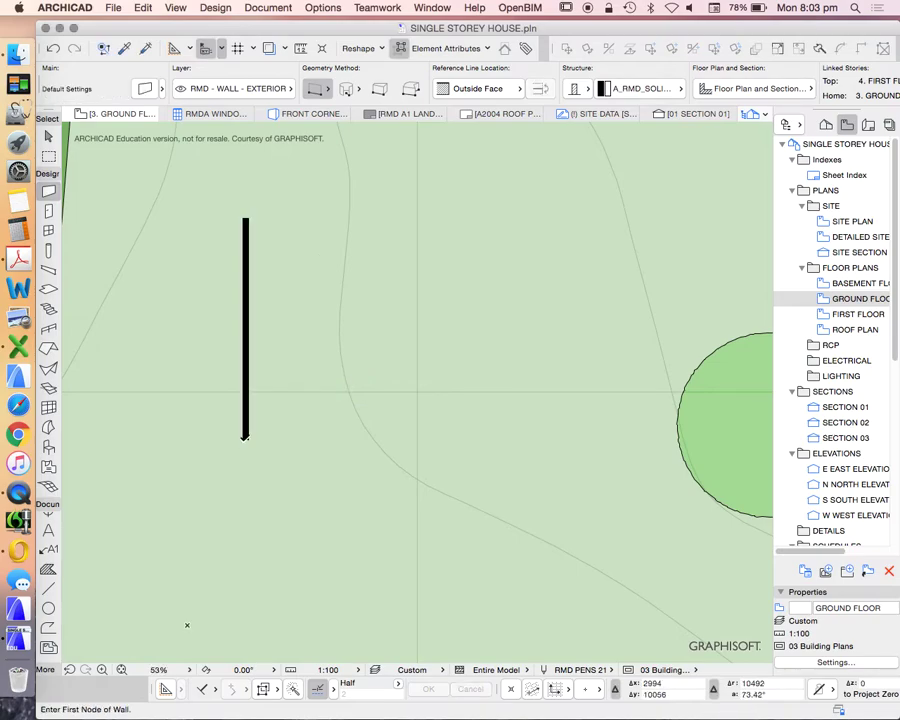
{"action": "scroll", "coordinate": [244, 437], "scroll_direction": "up", "scroll_amount": 5}
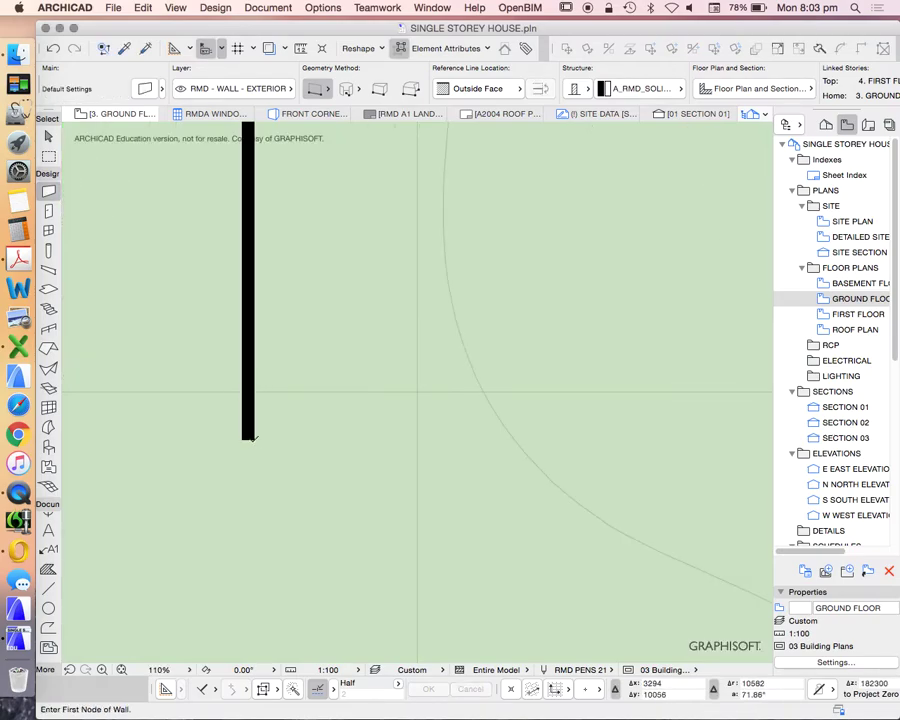
Step: Select the new wall, then eyedropper its settings into the Wall tool
{"action": "key", "text": "Escape"}
{"action": "left_click", "coordinate": [252, 436]}
{"action": "scroll", "coordinate": [245, 432], "scroll_direction": "up", "scroll_amount": 6}
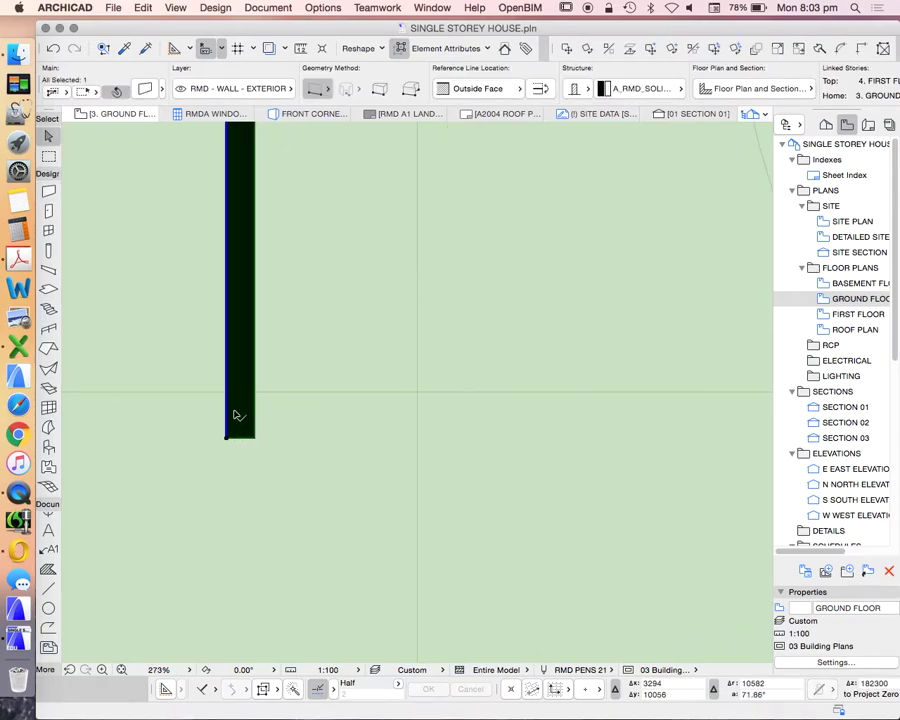
{"action": "scroll", "coordinate": [250, 430], "scroll_direction": "down", "scroll_amount": 3}
{"action": "scroll", "coordinate": [256, 428], "scroll_direction": "up", "scroll_amount": 2}
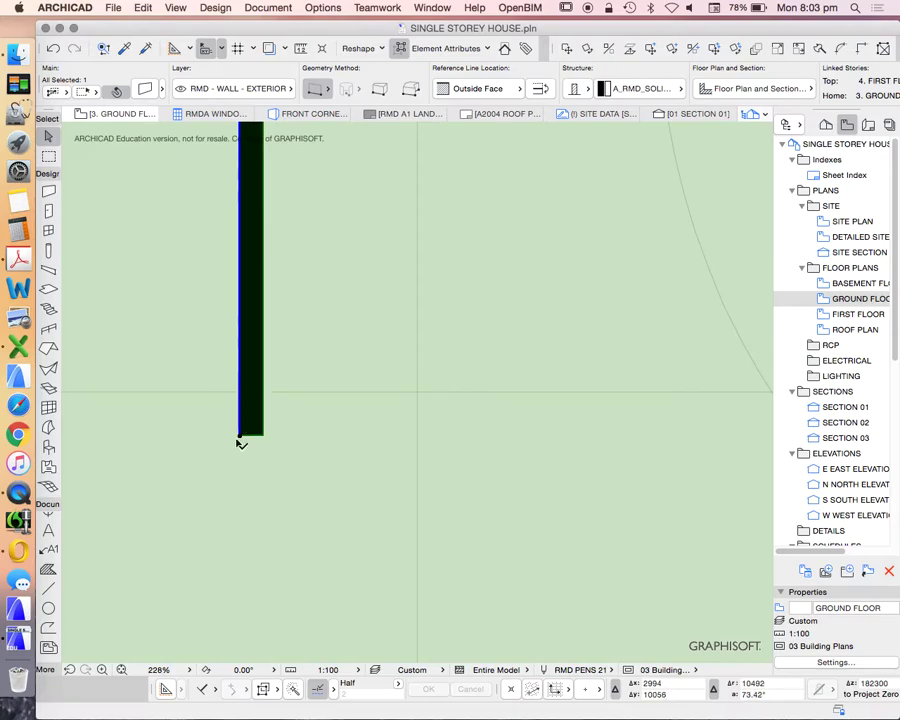
{"action": "key", "text": "Escape"}
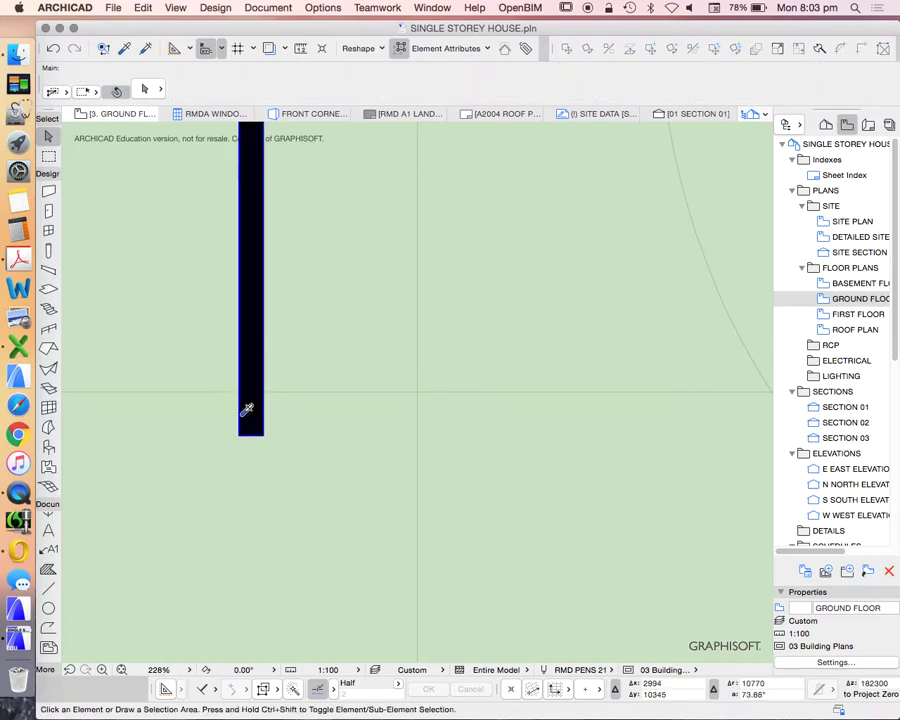
{"action": "left_click", "coordinate": [246, 410], "text": "alt"}
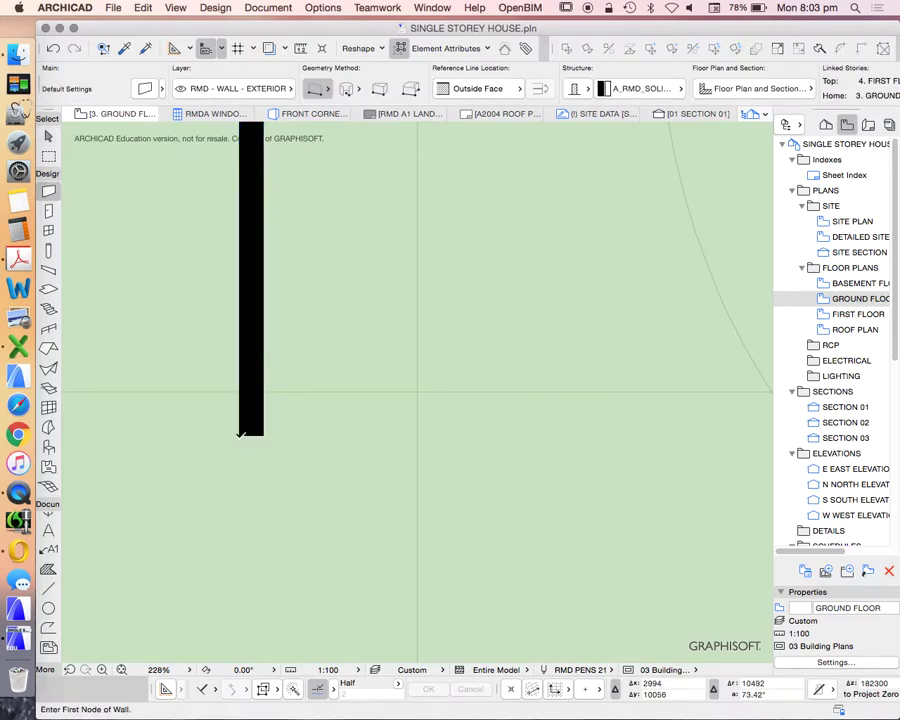
Step: From the existing wall's bottom corner, draw a horizontal wall exactly 40000 long to the right
{"action": "left_click", "coordinate": [240, 434]}
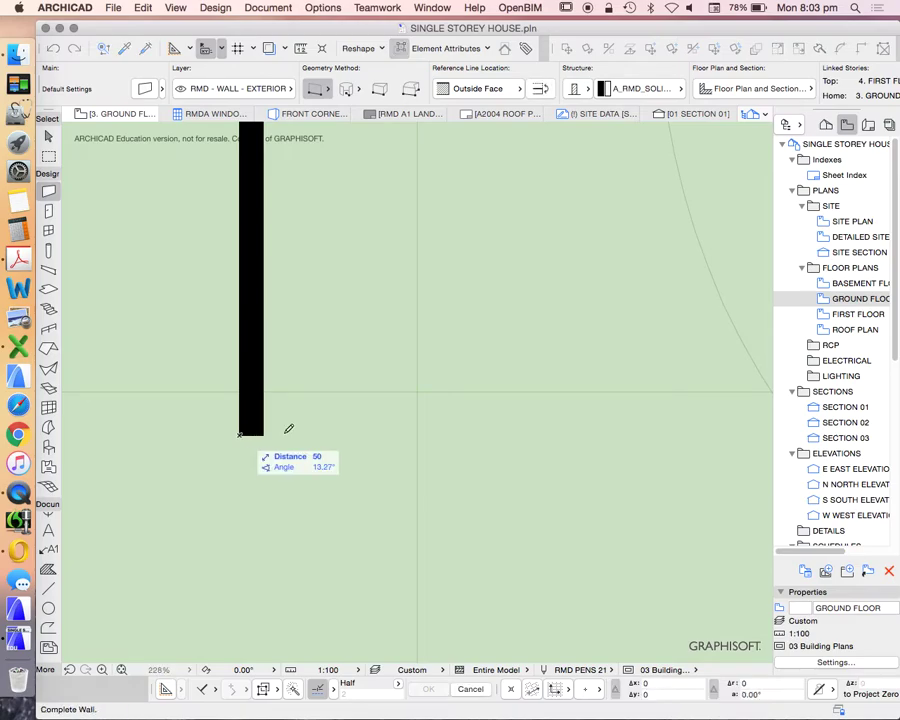
{"action": "scroll", "coordinate": [321, 410], "scroll_direction": "down", "scroll_amount": 5}
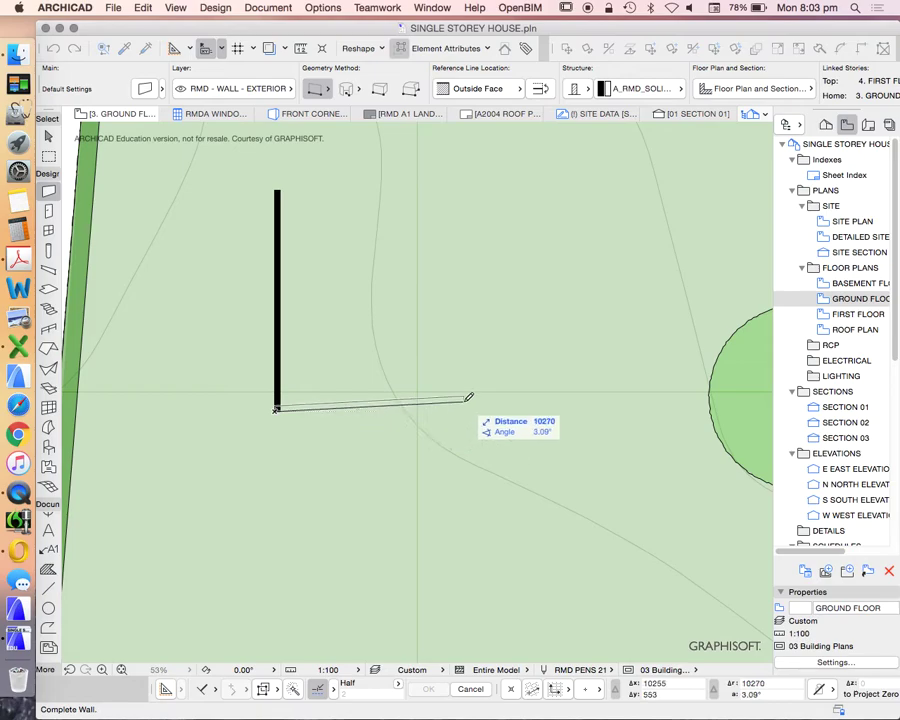
{"action": "scroll", "coordinate": [570, 400], "scroll_direction": "up", "scroll_amount": 1}
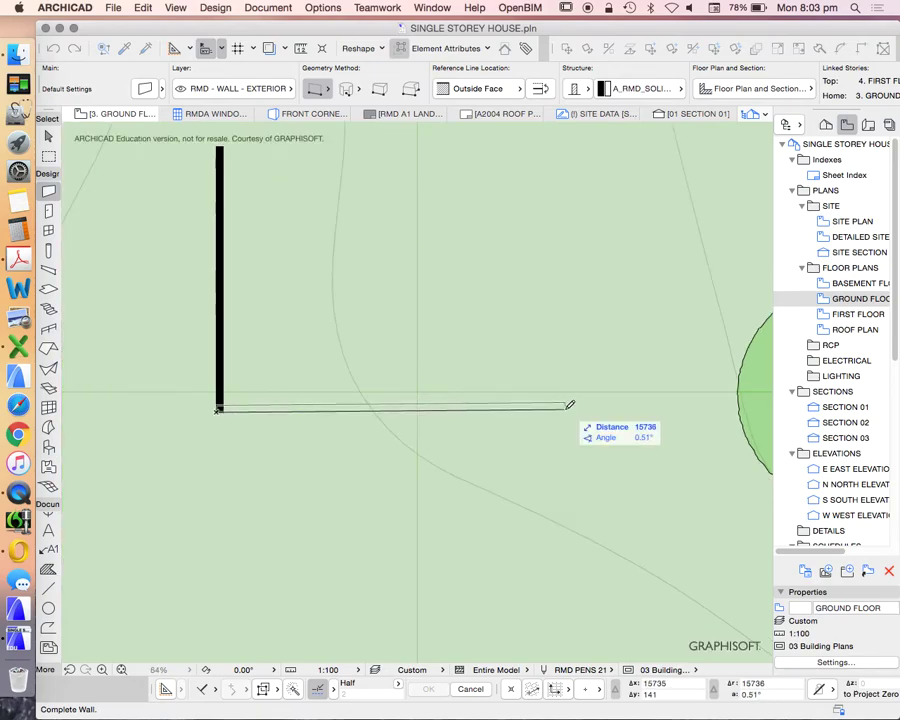
{"action": "scroll", "coordinate": [538, 394], "scroll_direction": "down", "scroll_amount": 2}
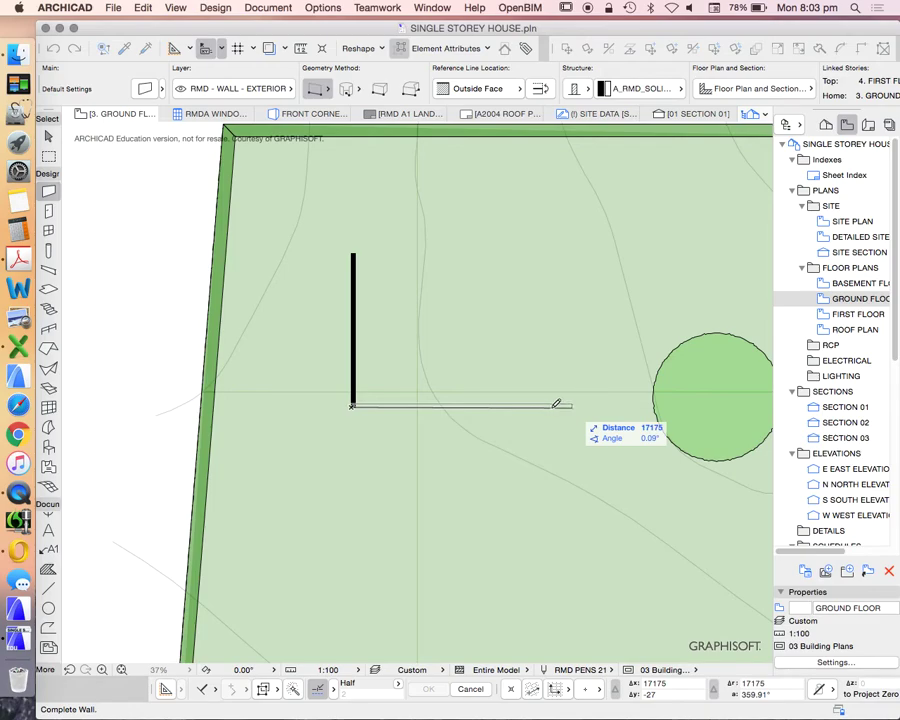
{"action": "scroll", "coordinate": [580, 400], "scroll_direction": "down", "scroll_amount": 3}
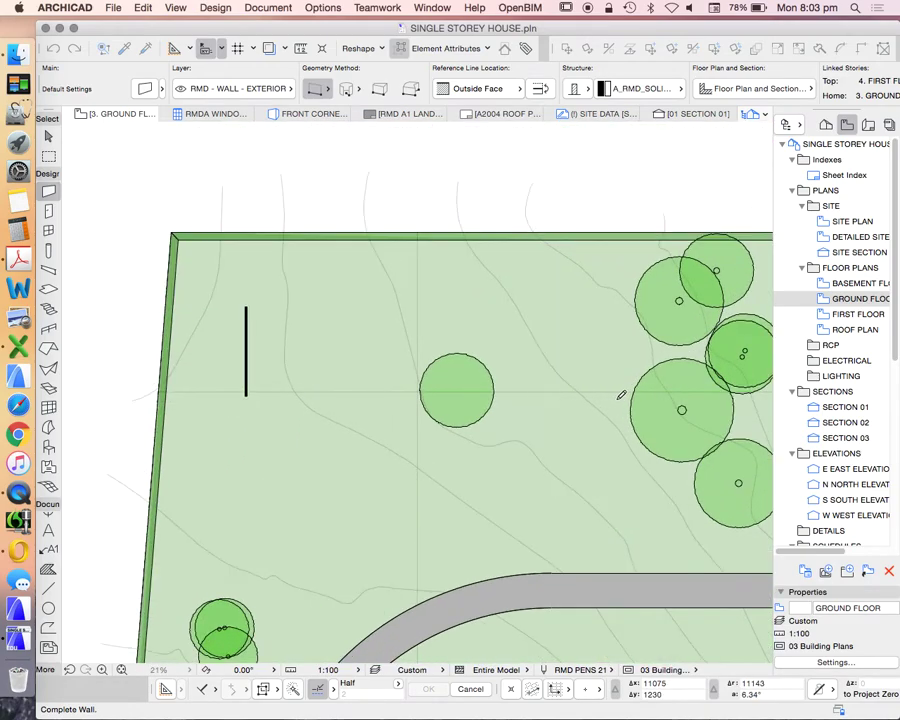
{"action": "scroll", "coordinate": [516, 370], "scroll_direction": "up", "scroll_amount": 4}
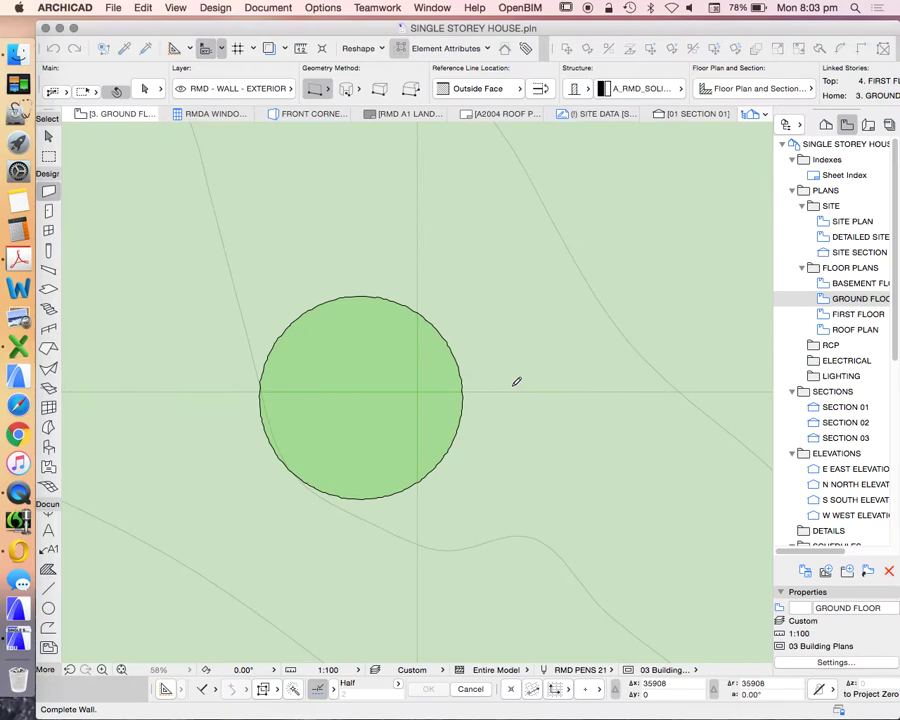
{"action": "scroll", "coordinate": [530, 383], "scroll_direction": "down", "scroll_amount": 5}
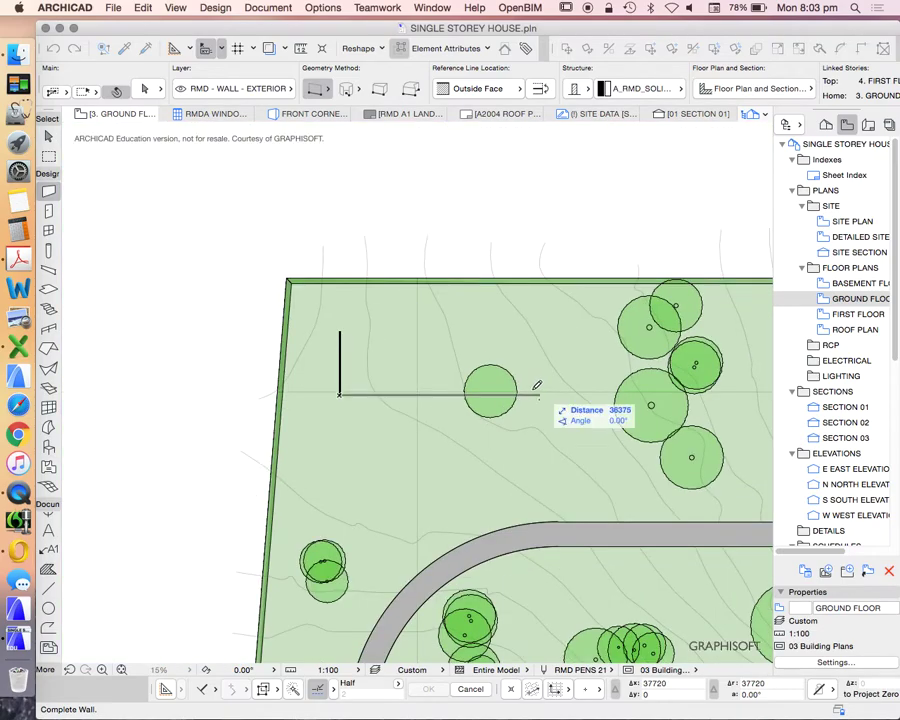
{"action": "scroll", "coordinate": [554, 390], "scroll_direction": "up", "scroll_amount": 4}
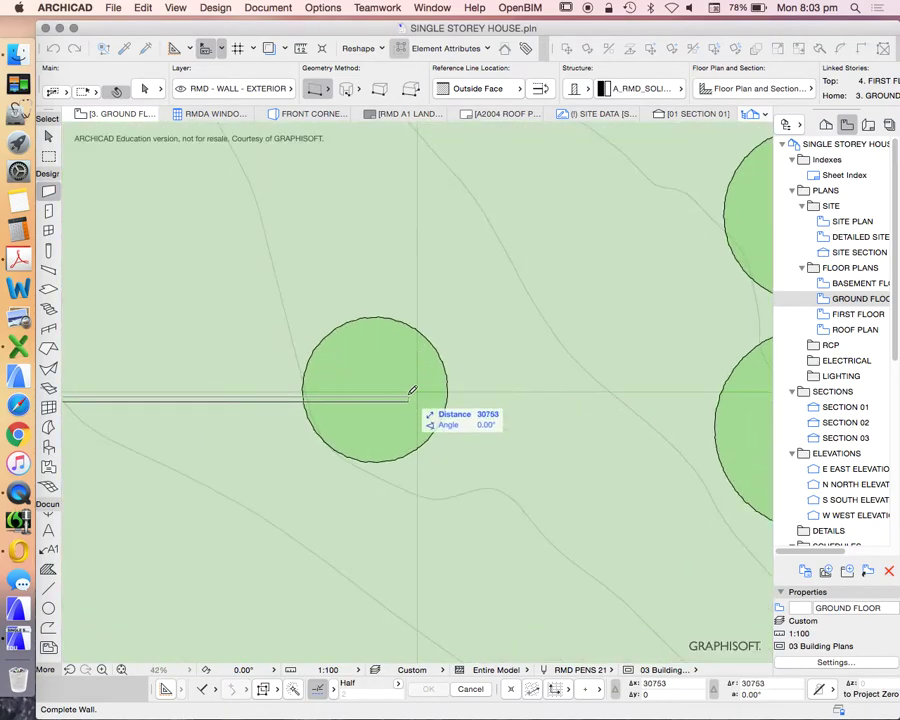
{"action": "scroll", "coordinate": [424, 392], "scroll_direction": "down", "scroll_amount": 3}
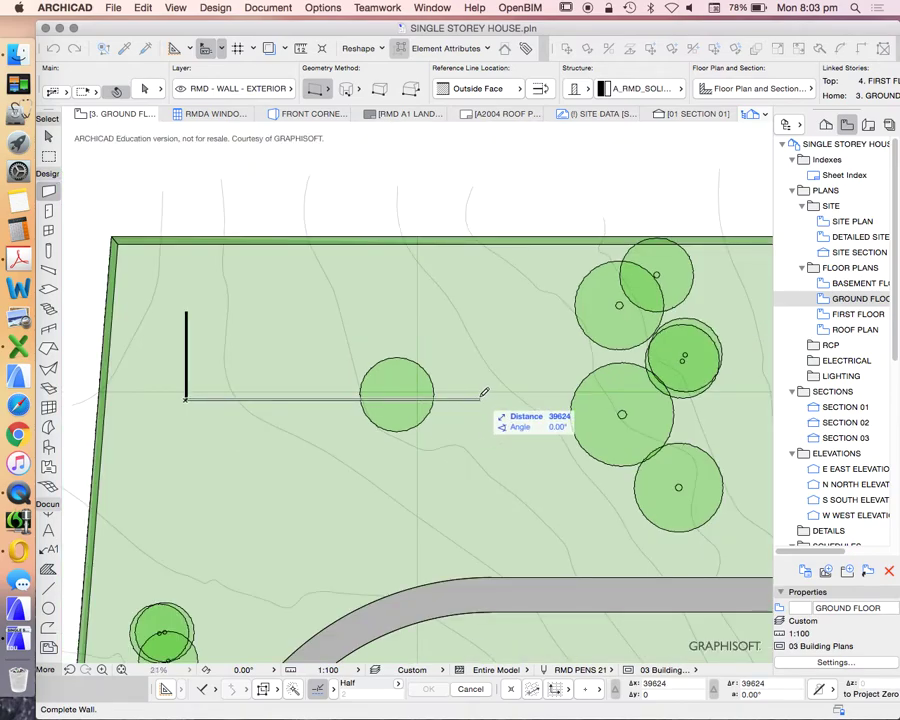
{"action": "key", "text": "Tab"}
{"action": "type", "text": "4"}
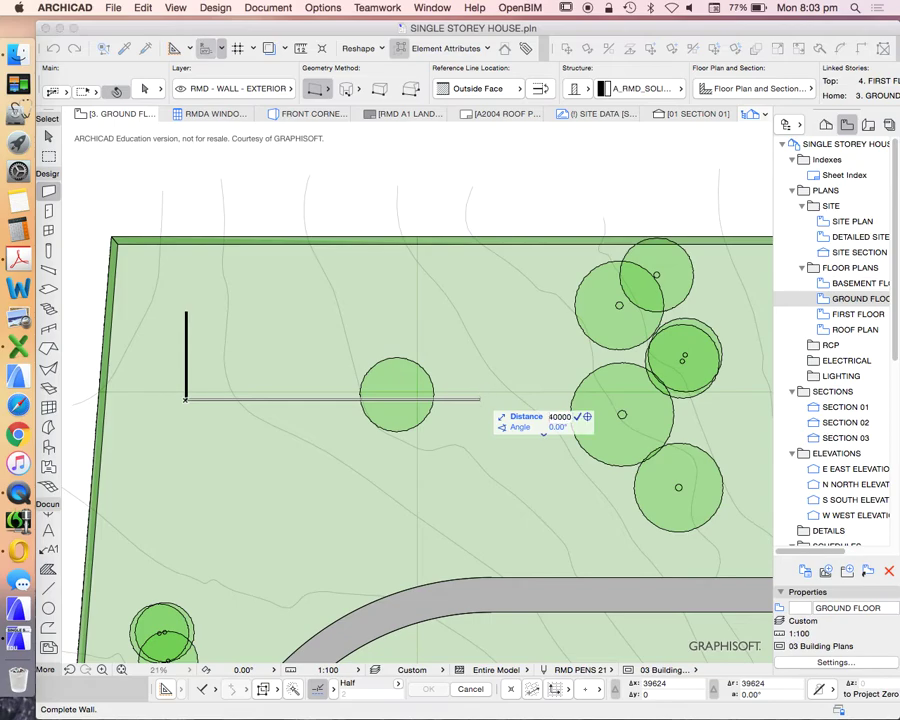
{"action": "type", "text": "0000"}
{"action": "key", "text": "Return"}
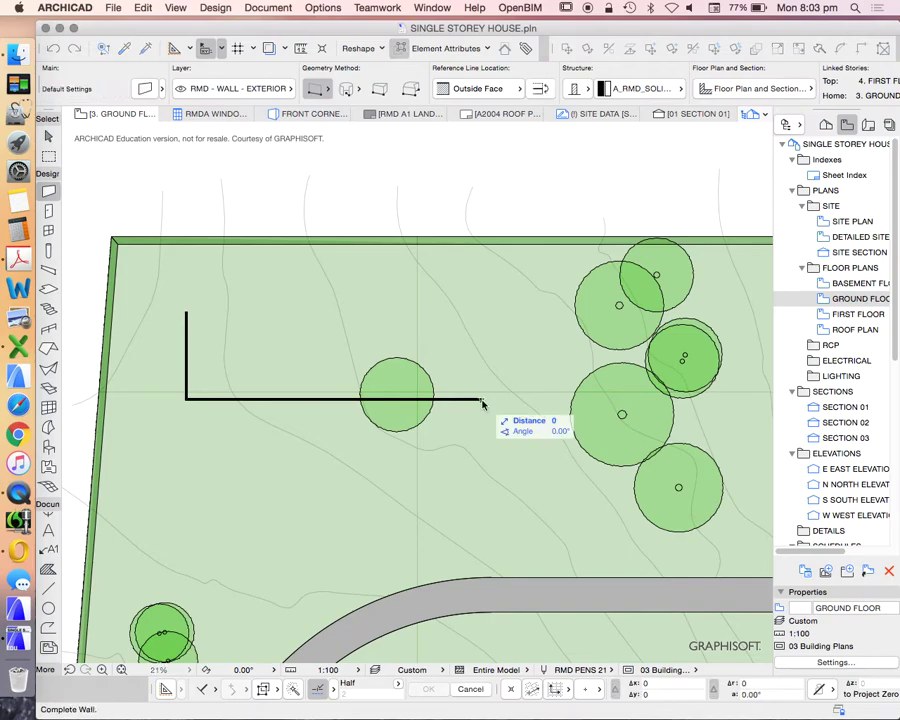
Step: Finish the 12000 upright wall, then draw a 5000 wall leftward from its top corner
{"action": "double_click", "coordinate": [192, 306]}
{"action": "scroll", "coordinate": [445, 310], "scroll_direction": "up", "scroll_amount": 5}
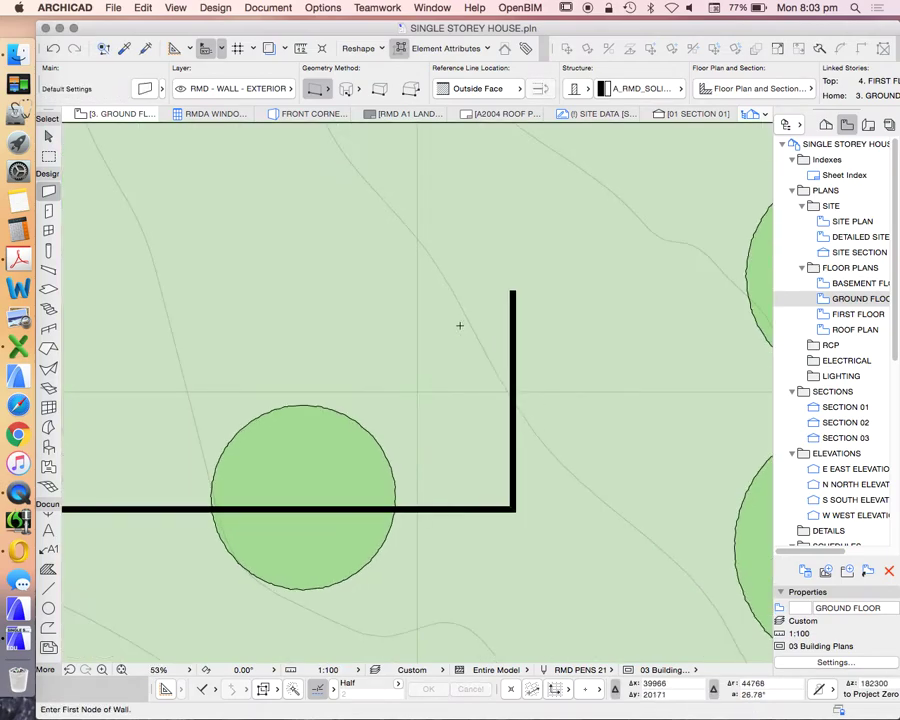
{"action": "scroll", "coordinate": [380, 328], "scroll_direction": "down", "scroll_amount": 7}
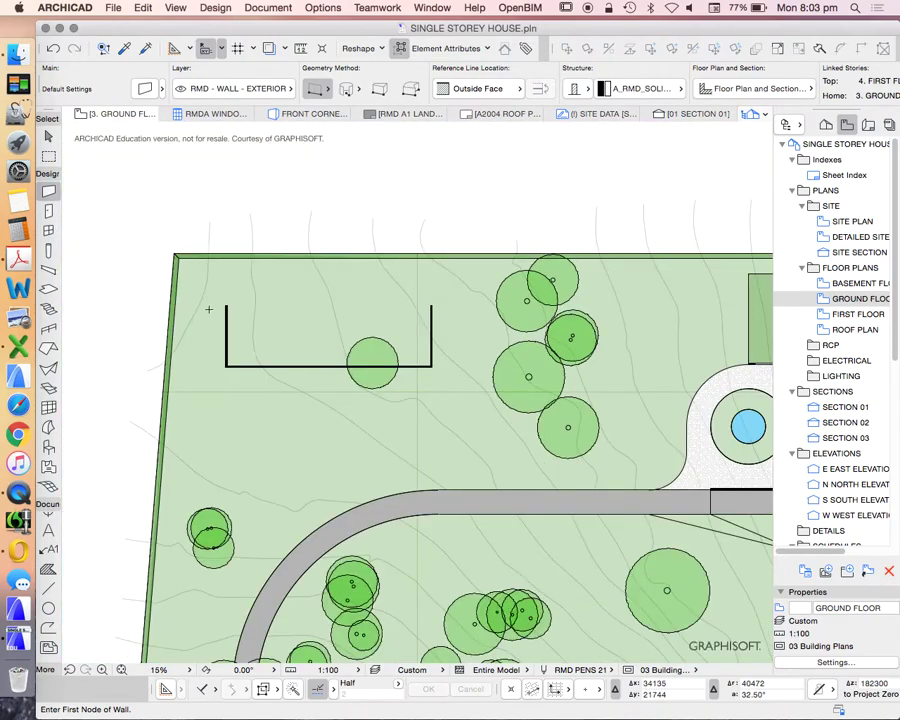
{"action": "scroll", "coordinate": [418, 314], "scroll_direction": "up", "scroll_amount": 10}
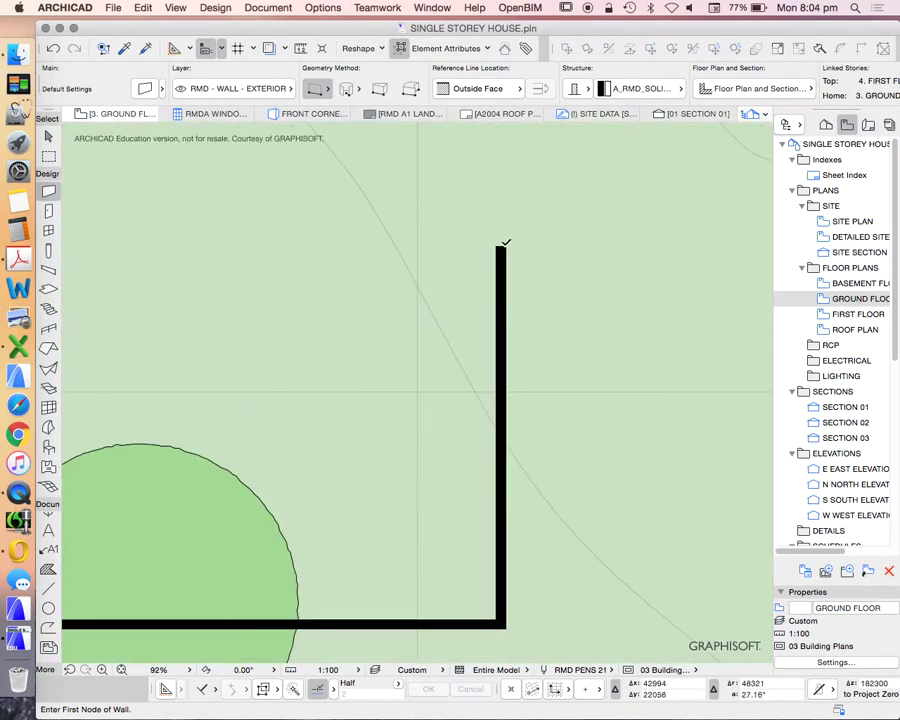
{"action": "left_click", "coordinate": [505, 246]}
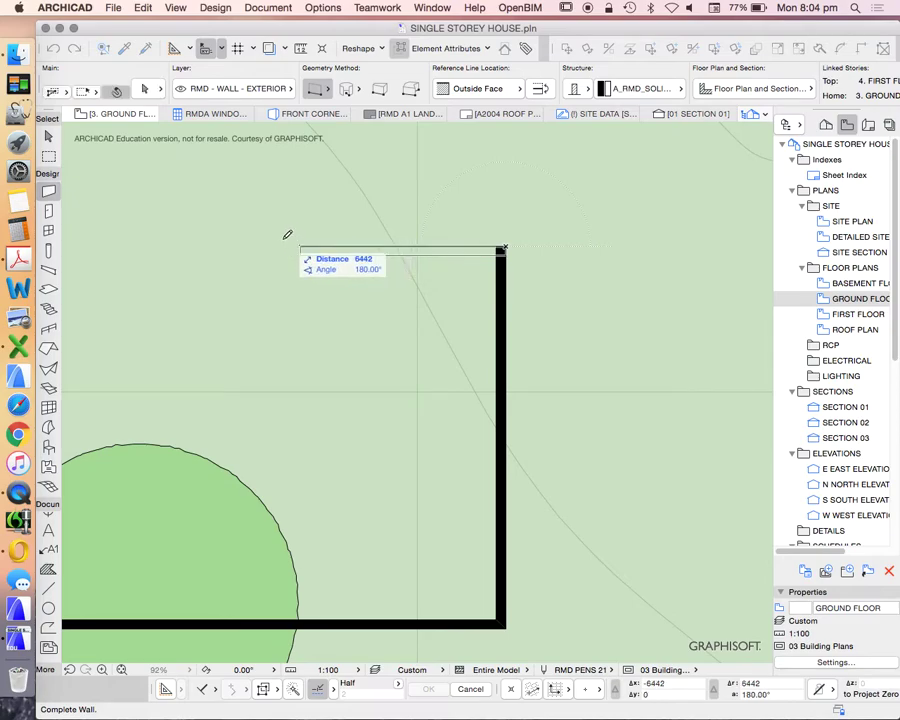
{"action": "key", "text": "Tab"}
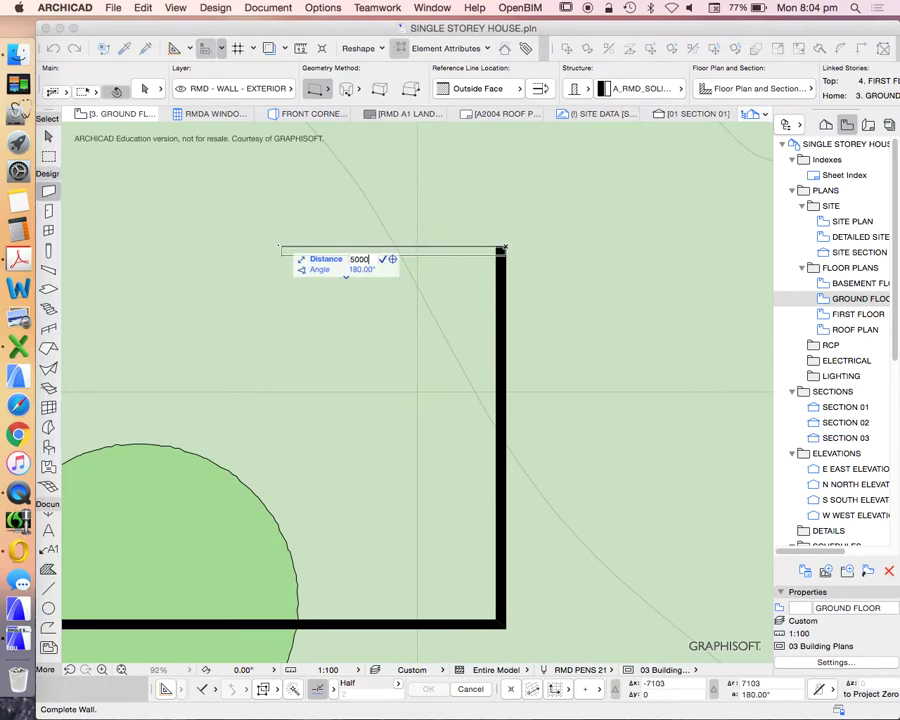
{"action": "type", "text": "5000"}
{"action": "key", "text": "Return"}
Step: Draw a 6000 wall downward from the 5000 wall's end and begin the next leftward wall
{"action": "left_click", "coordinate": [346, 248]}
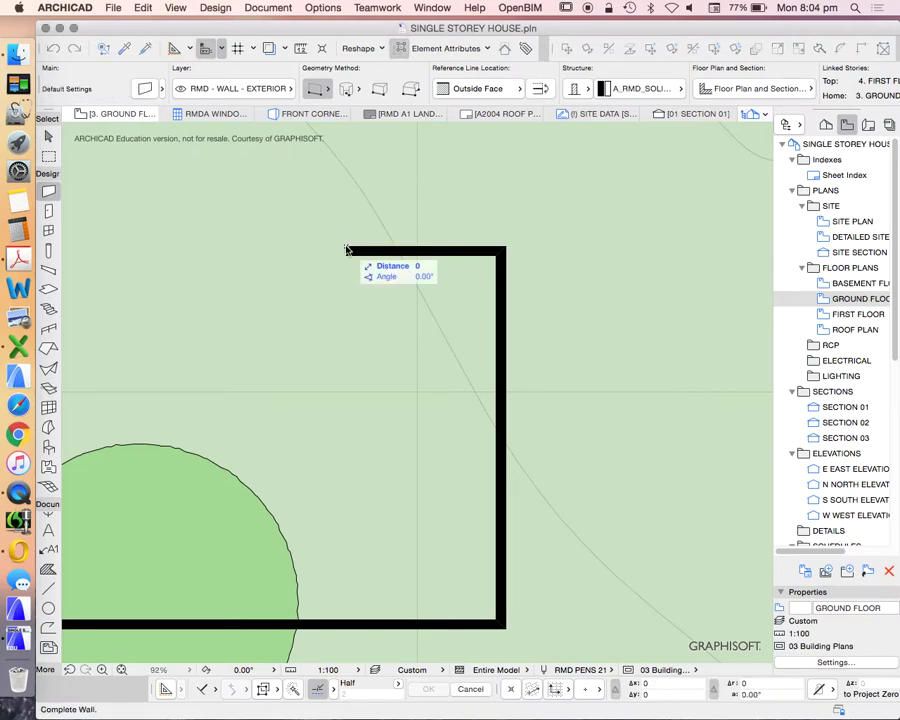
{"action": "scroll", "coordinate": [355, 300], "scroll_direction": "down", "scroll_amount": 2}
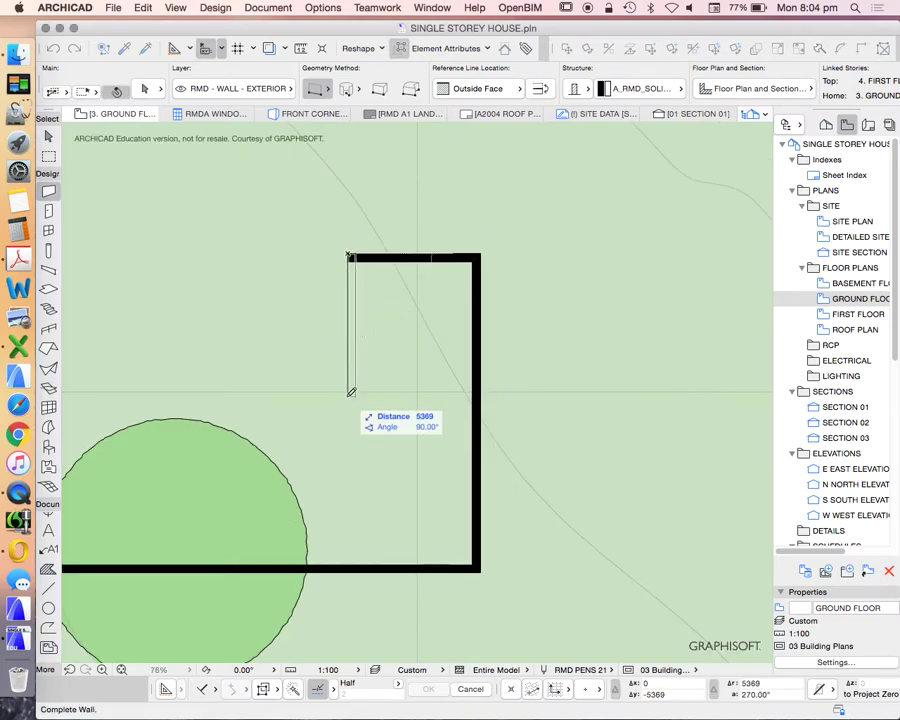
{"action": "key", "text": "Tab"}
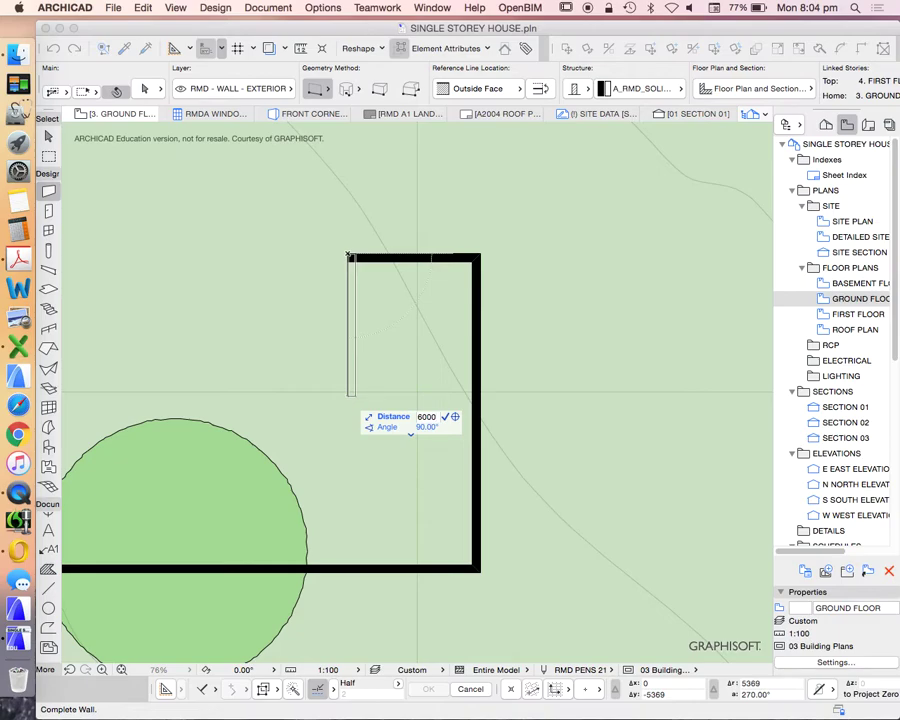
{"action": "key", "text": "Return"}
{"action": "left_click", "coordinate": [350, 406]}
{"action": "scroll", "coordinate": [410, 366], "scroll_direction": "down", "scroll_amount": 5}
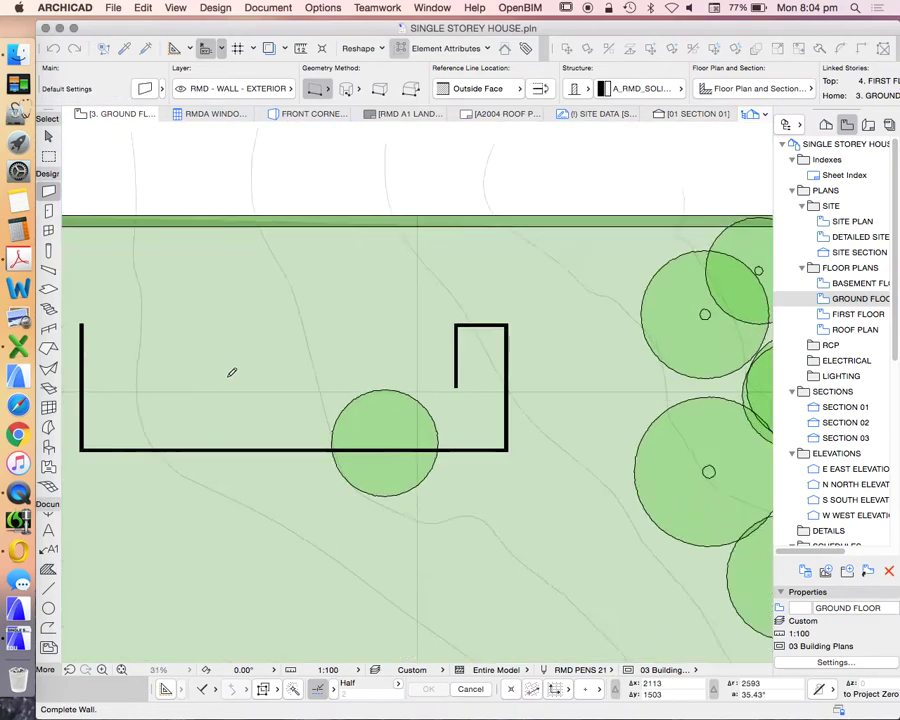
{"action": "scroll", "coordinate": [310, 368], "scroll_direction": "down", "scroll_amount": 2}
{"action": "scroll", "coordinate": [166, 376], "scroll_direction": "up", "scroll_amount": 1}
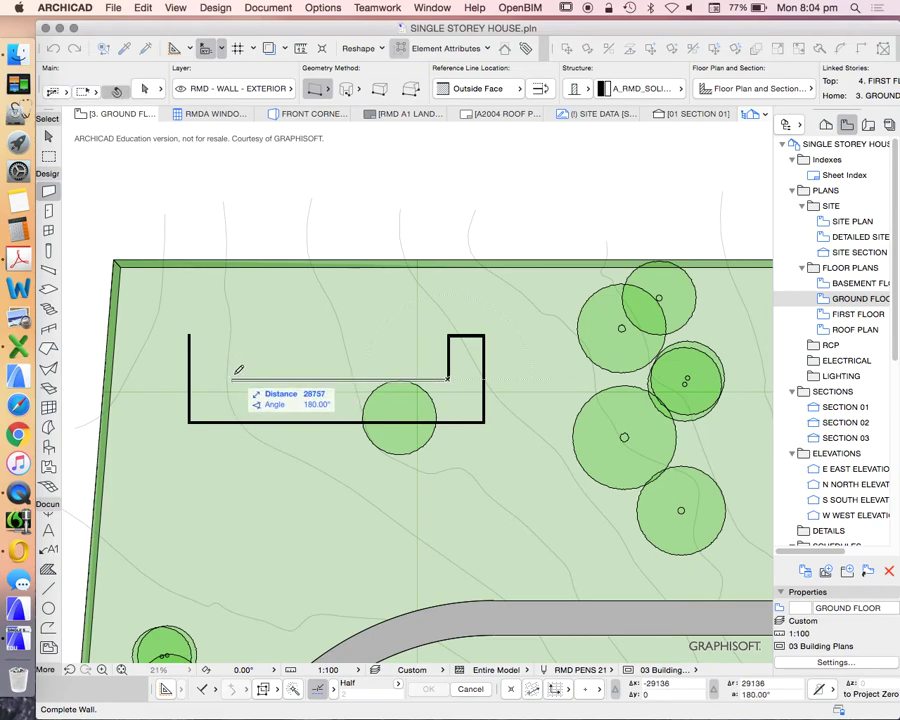
Step: Mirror a copy of the short bathroom walls across a vertical axis to the outline's other end
{"action": "key", "text": "Escape"}
{"action": "key", "text": "Escape"}
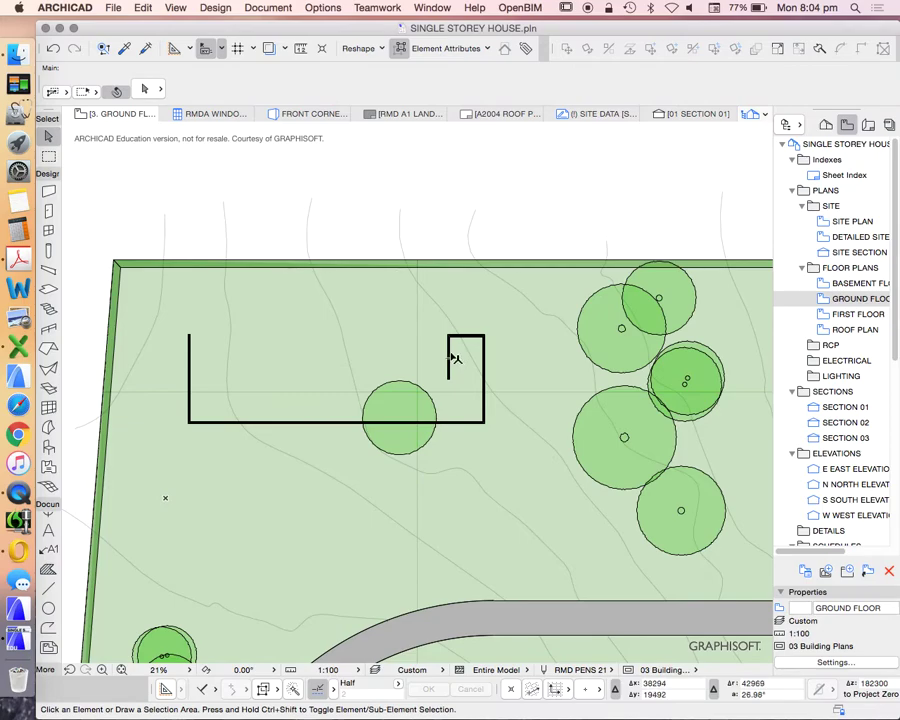
{"action": "left_click", "coordinate": [450, 357]}
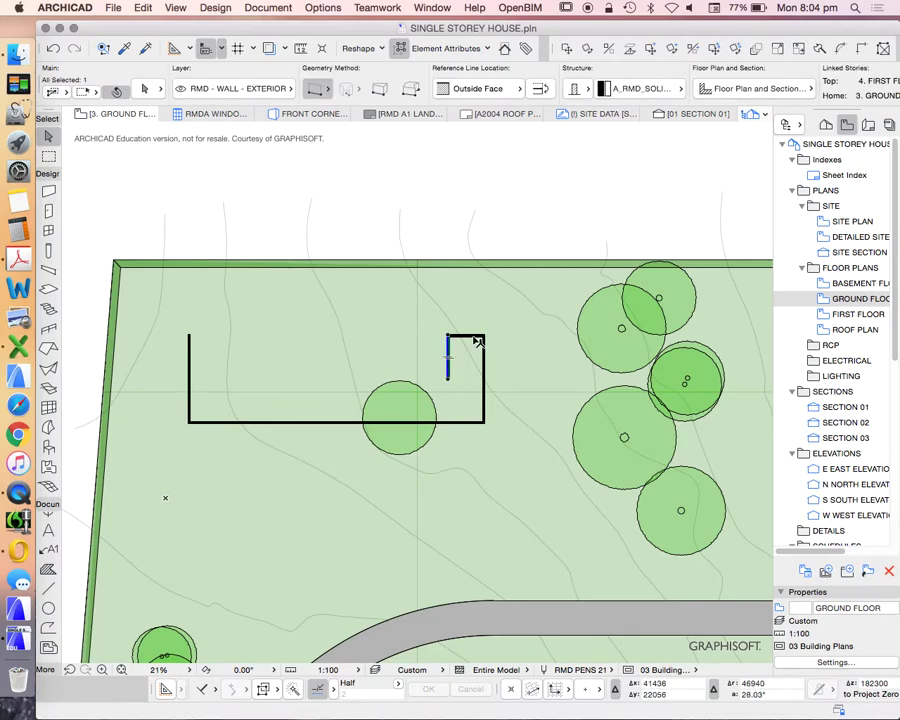
{"action": "right_click", "coordinate": [360, 174]}
{"action": "mouse_move", "coordinate": [540, 307]}
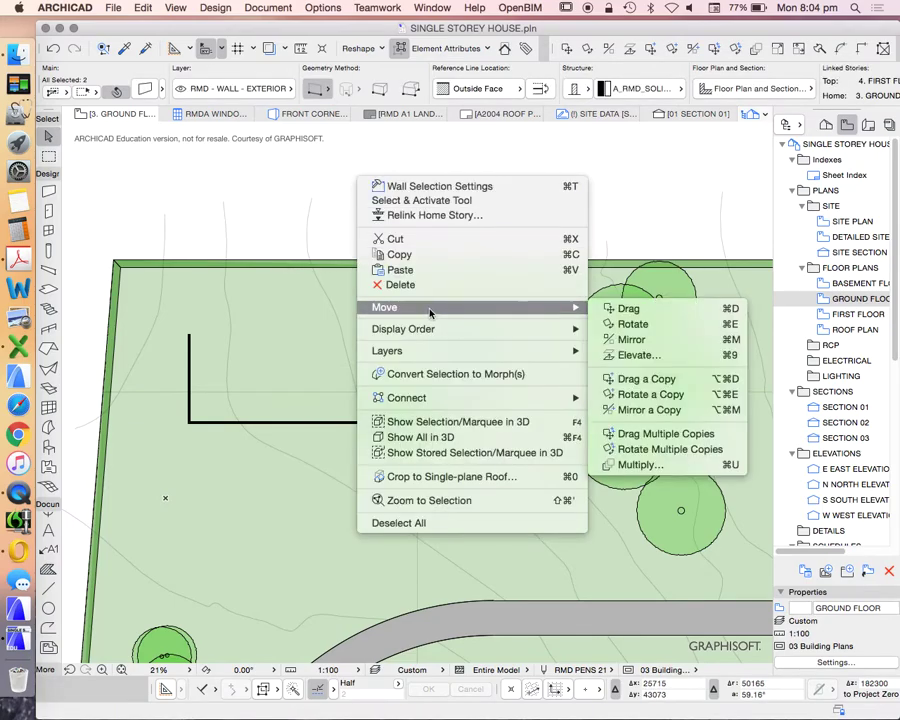
{"action": "left_click", "coordinate": [660, 412]}
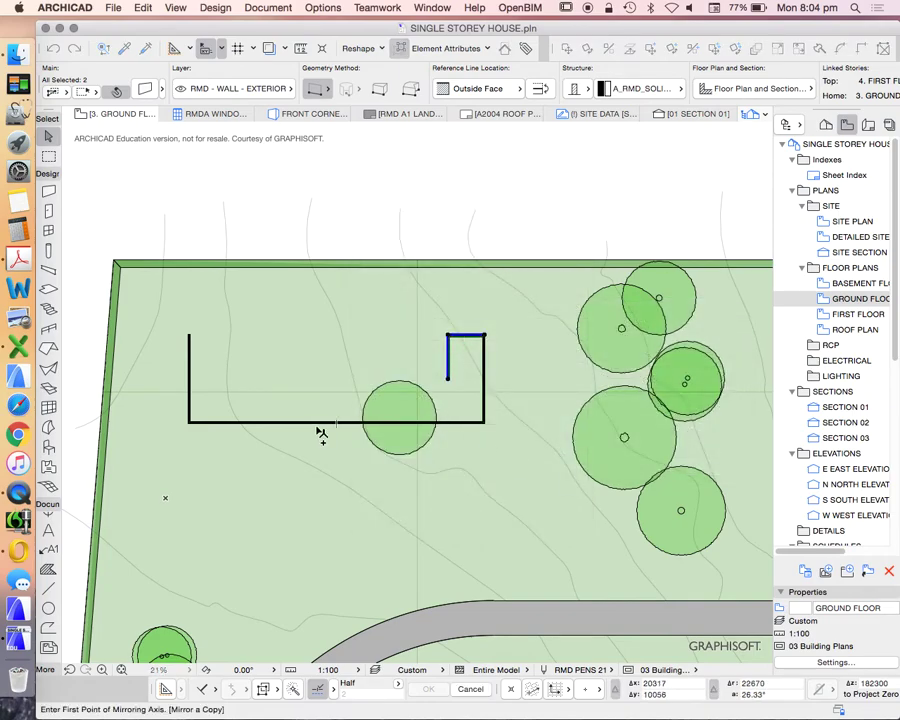
{"action": "left_click", "coordinate": [337, 423]}
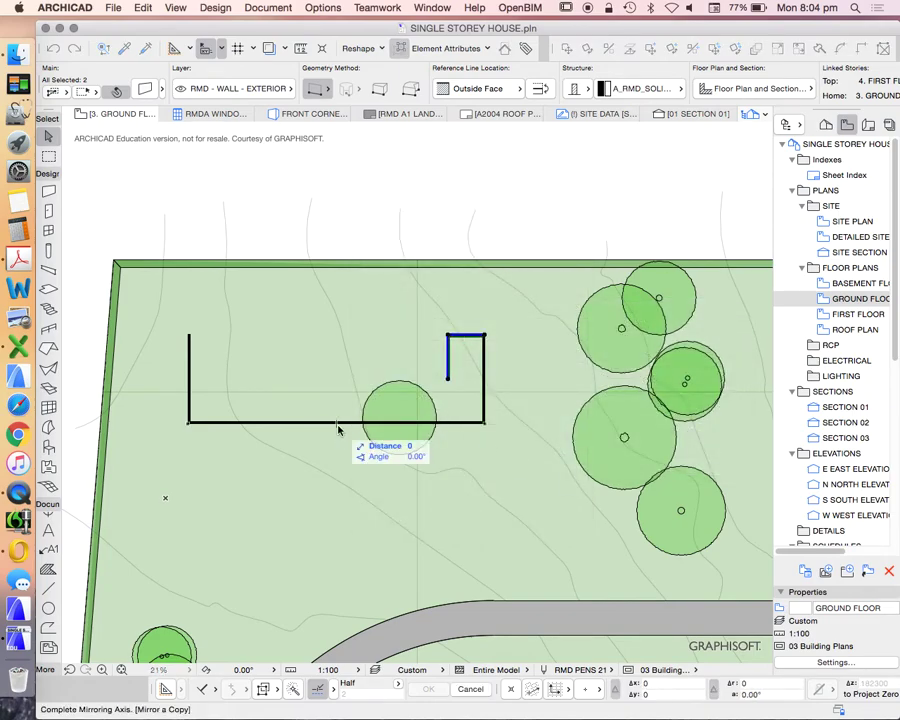
{"action": "left_click", "coordinate": [343, 290]}
Step: Select the room's left, top and right walls, then clear the selection
{"action": "scroll", "coordinate": [204, 361], "scroll_direction": "up", "scroll_amount": 2}
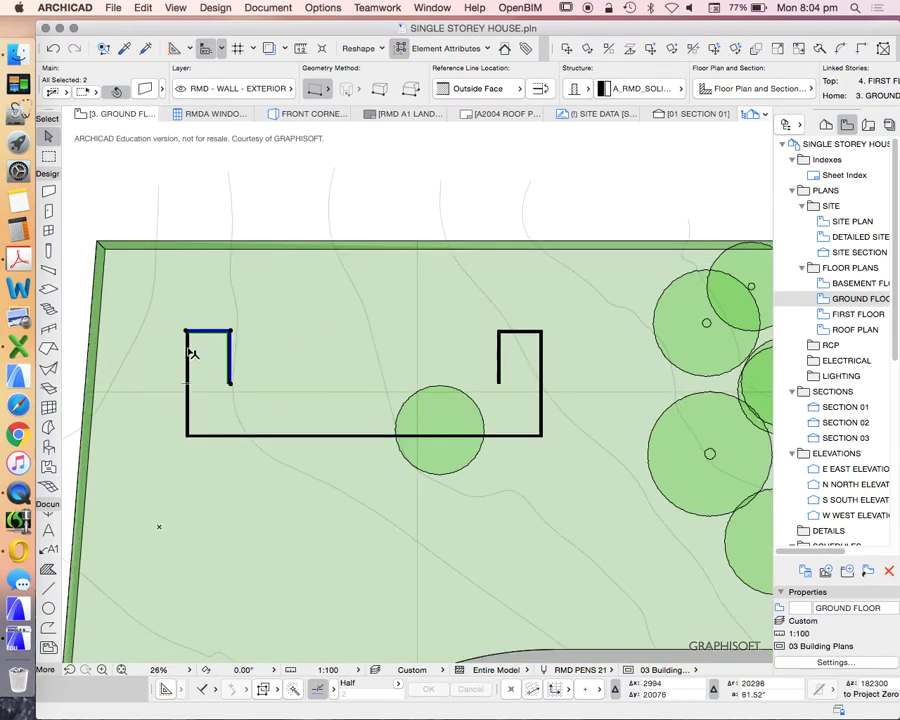
{"action": "left_click", "coordinate": [188, 353]}
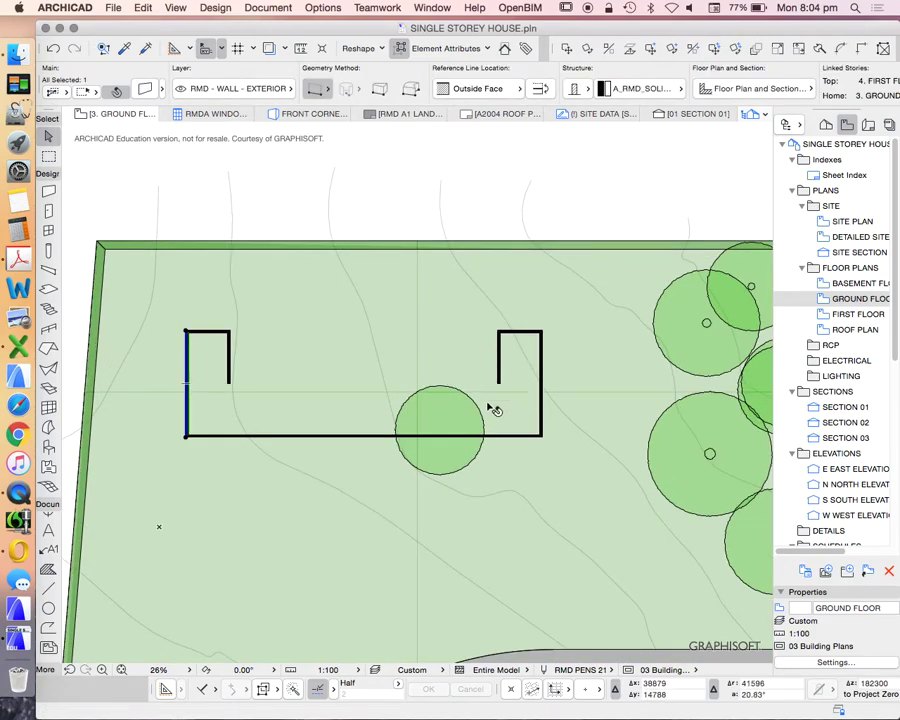
{"action": "scroll", "coordinate": [209, 353], "scroll_direction": "up", "scroll_amount": 5}
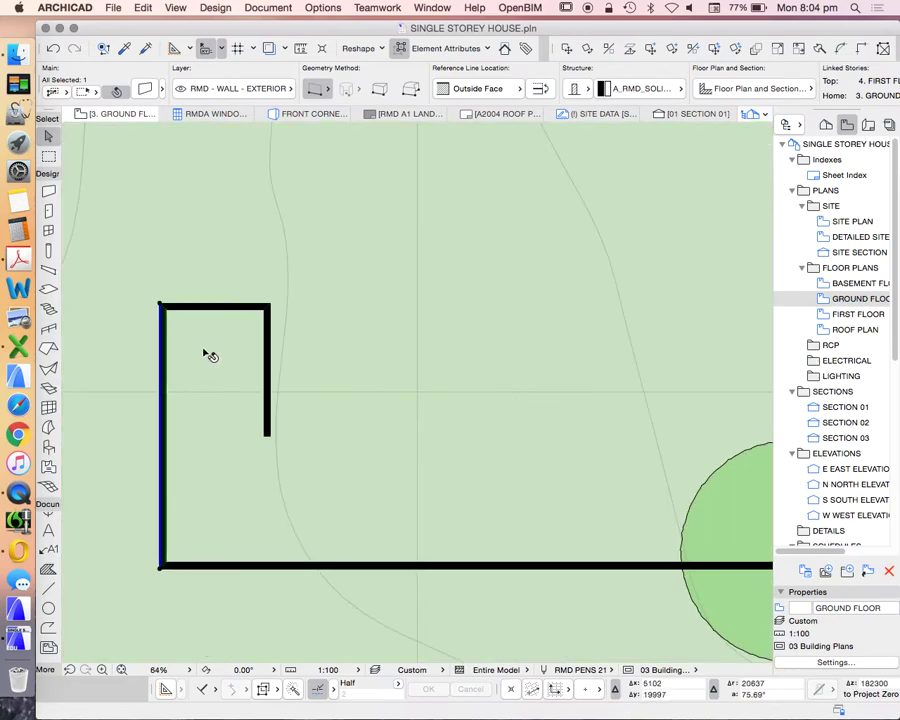
{"action": "left_click", "coordinate": [190, 310]}
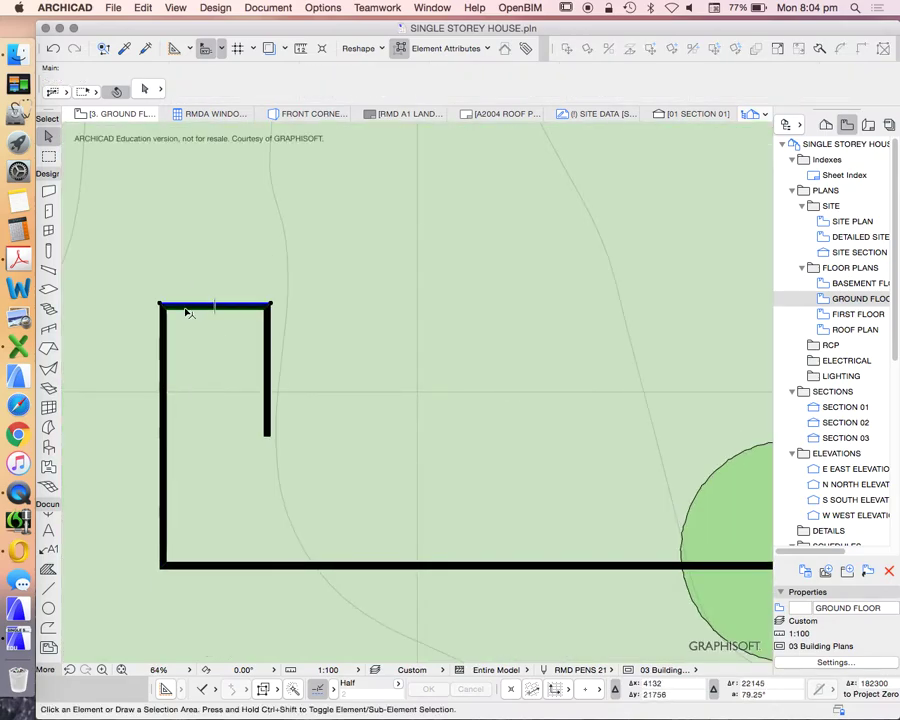
{"action": "left_click", "coordinate": [267, 331]}
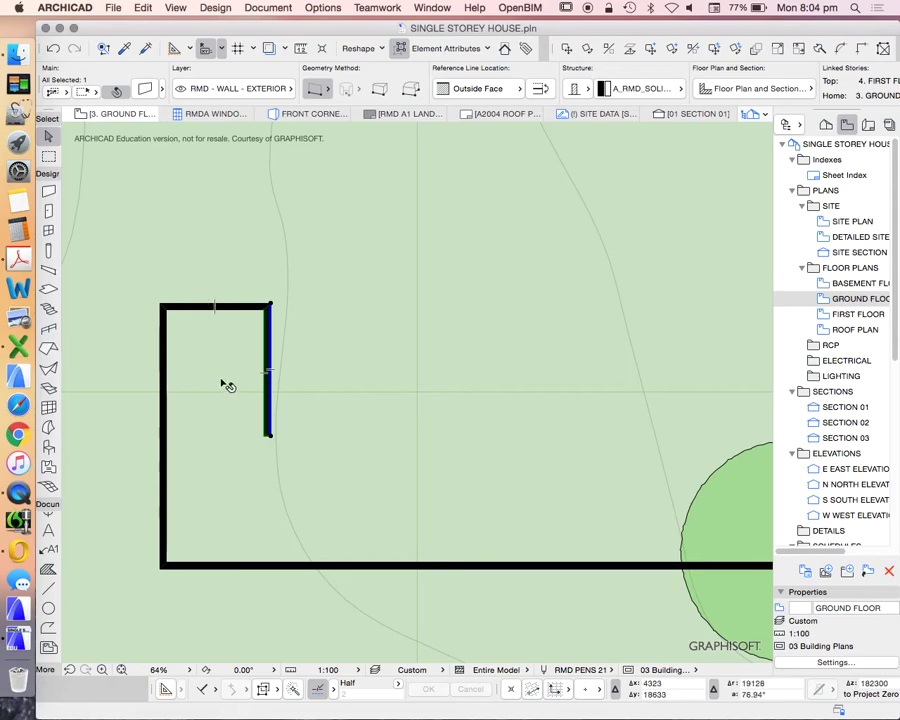
{"action": "left_click", "coordinate": [213, 343]}
{"action": "scroll", "coordinate": [232, 342], "scroll_direction": "down", "scroll_amount": 5}
{"action": "scroll", "coordinate": [490, 372], "scroll_direction": "up", "scroll_amount": 5}
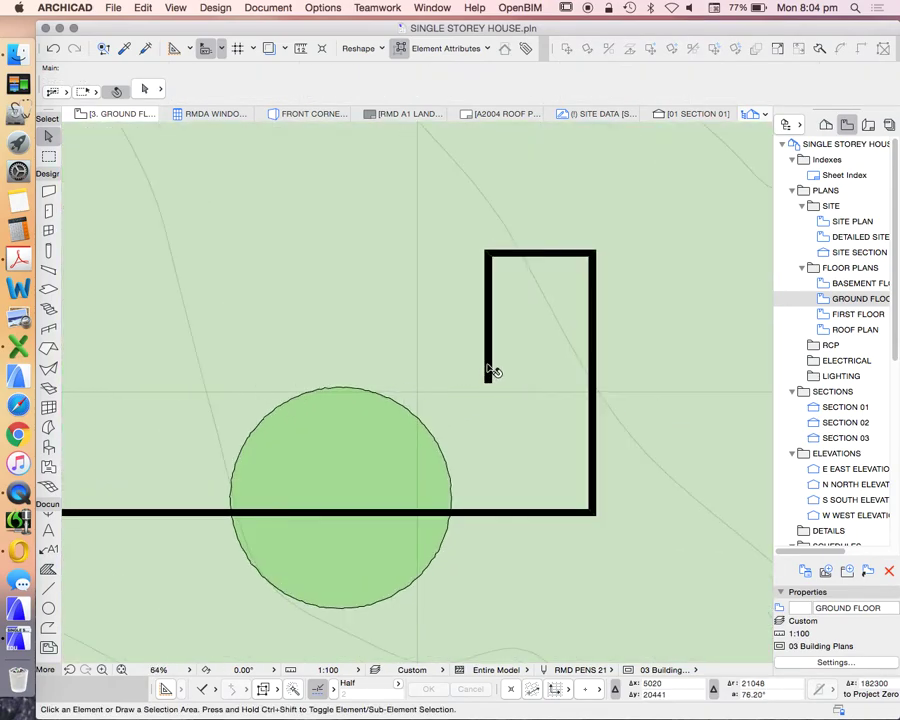
Step: Switch to the Wall tool and start a wall at the right room's inner wall end
{"action": "key", "text": "w"}
{"action": "scroll", "coordinate": [486, 378], "scroll_direction": "up", "scroll_amount": 3}
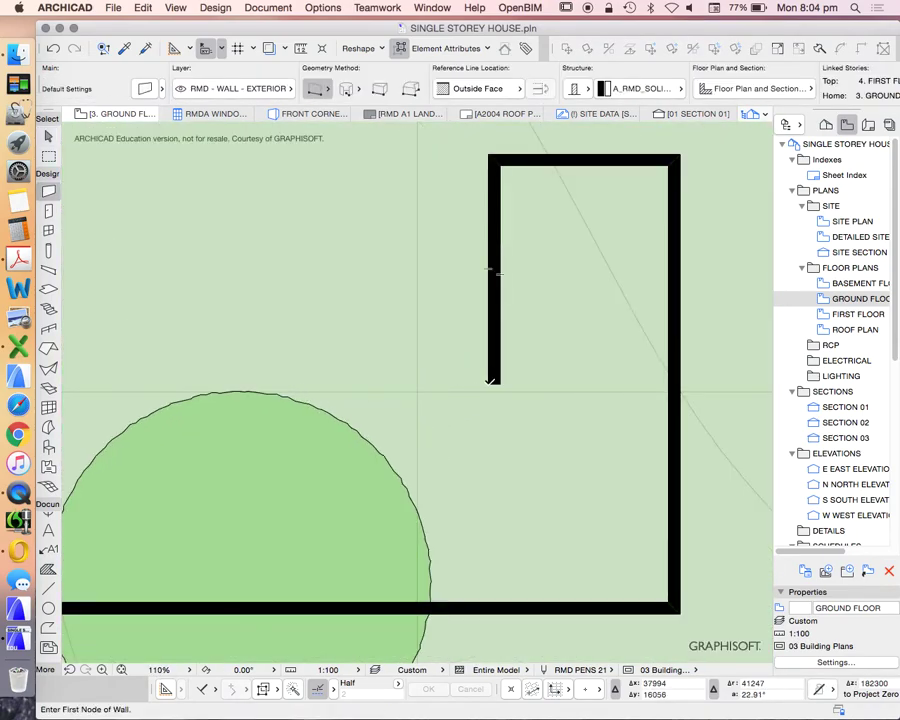
{"action": "left_click", "coordinate": [491, 380]}
{"action": "scroll", "coordinate": [450, 405], "scroll_direction": "down", "scroll_amount": 5}
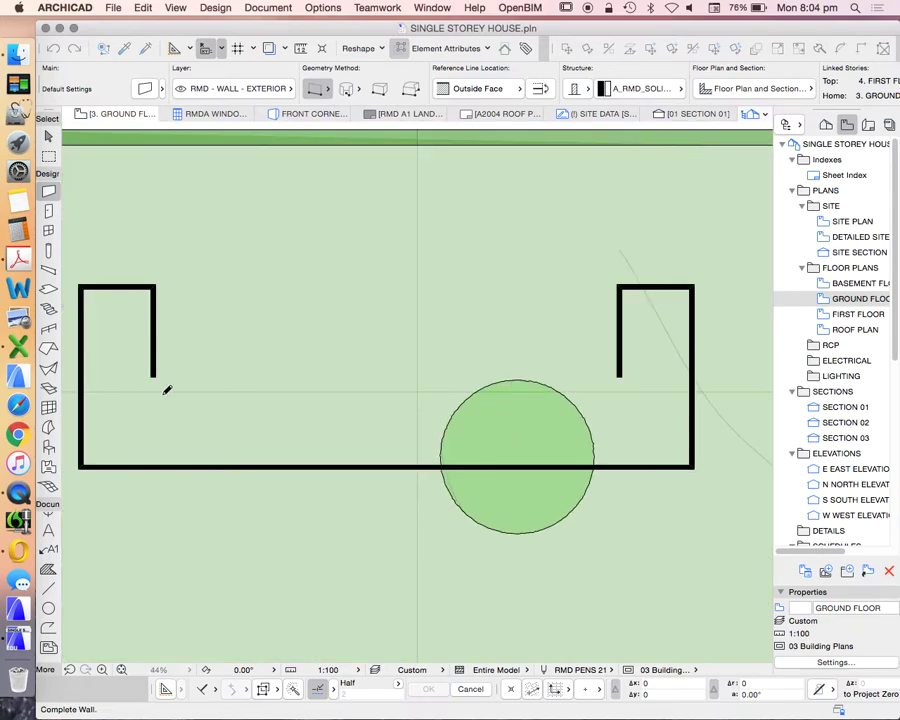
Step: End the 30000 wall at the left room's inner wall end, closing the exterior outline
{"action": "scroll", "coordinate": [169, 374], "scroll_direction": "up", "scroll_amount": 4}
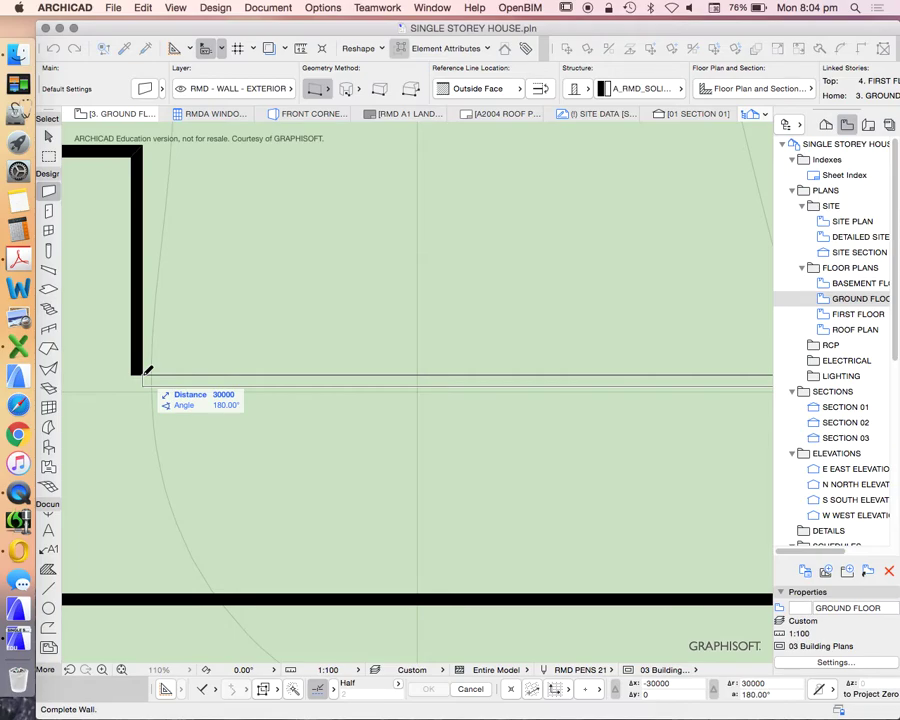
{"action": "left_click", "coordinate": [148, 370]}
{"action": "scroll", "coordinate": [242, 368], "scroll_direction": "down", "scroll_amount": 7}
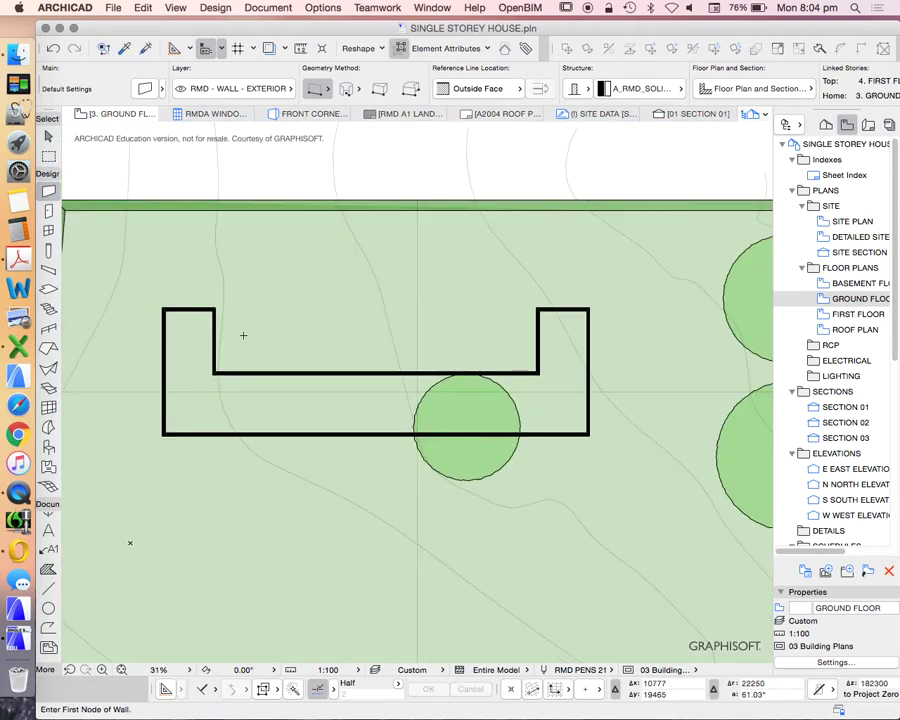
{"action": "scroll", "coordinate": [242, 334], "scroll_direction": "up", "scroll_amount": 2}
{"action": "scroll", "coordinate": [234, 350], "scroll_direction": "down", "scroll_amount": 2}
{"action": "scroll", "coordinate": [396, 352], "scroll_direction": "up", "scroll_amount": 2}
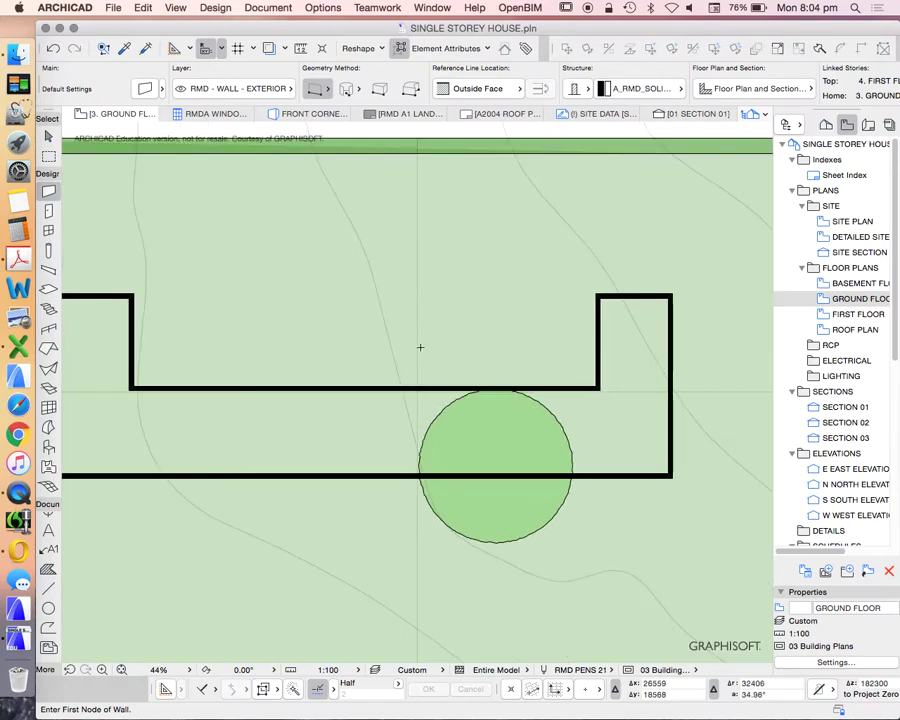
{"action": "scroll", "coordinate": [410, 347], "scroll_direction": "down", "scroll_amount": 1}
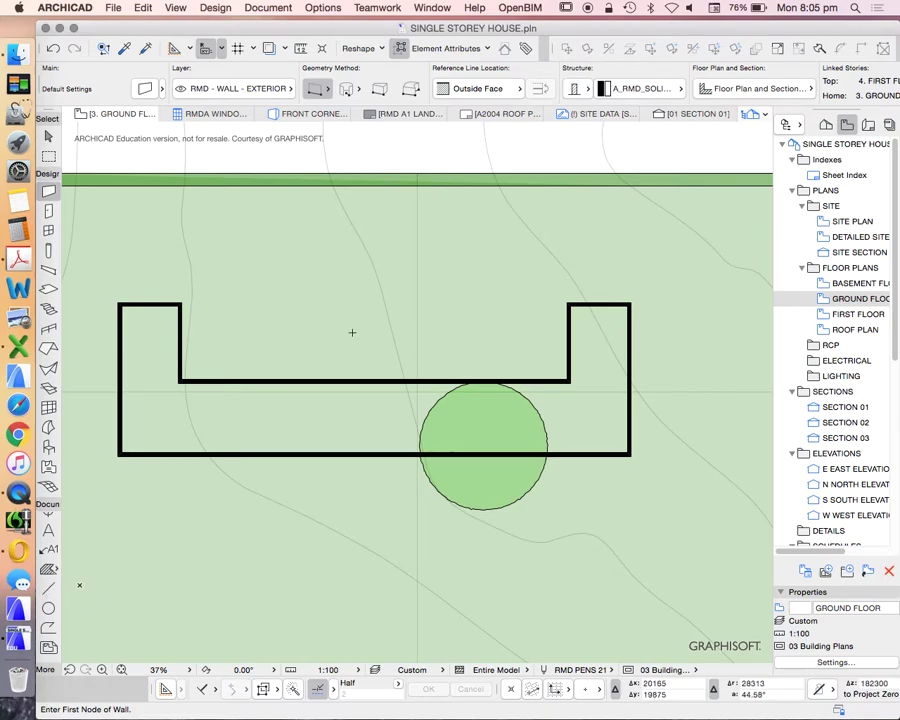
{"action": "scroll", "coordinate": [378, 322], "scroll_direction": "down", "scroll_amount": 1}
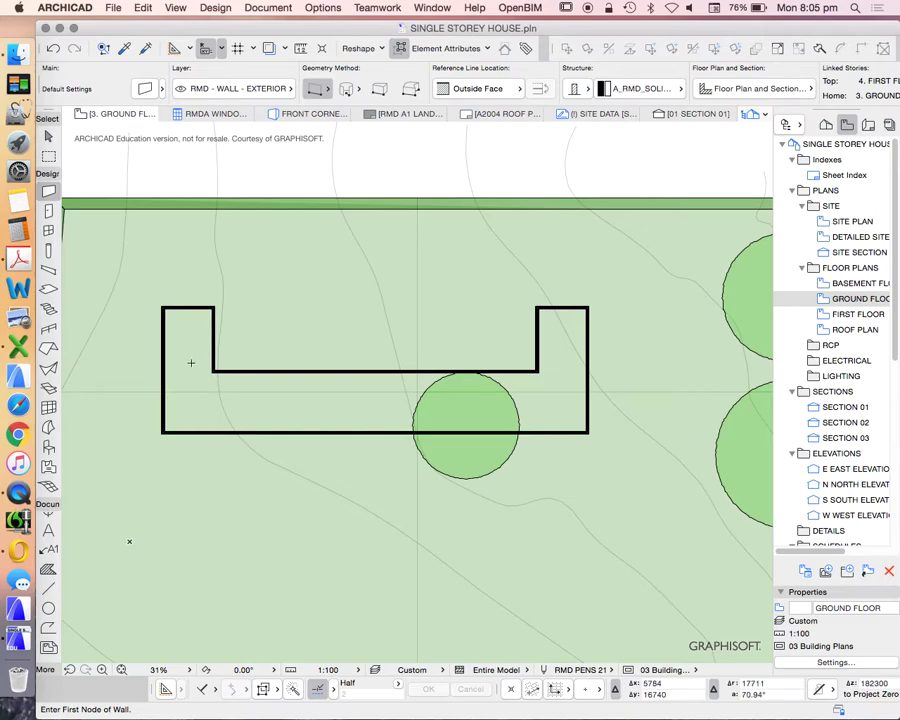
{"action": "scroll", "coordinate": [191, 358], "scroll_direction": "up", "scroll_amount": 3}
{"action": "scroll", "coordinate": [178, 382], "scroll_direction": "down", "scroll_amount": 2}
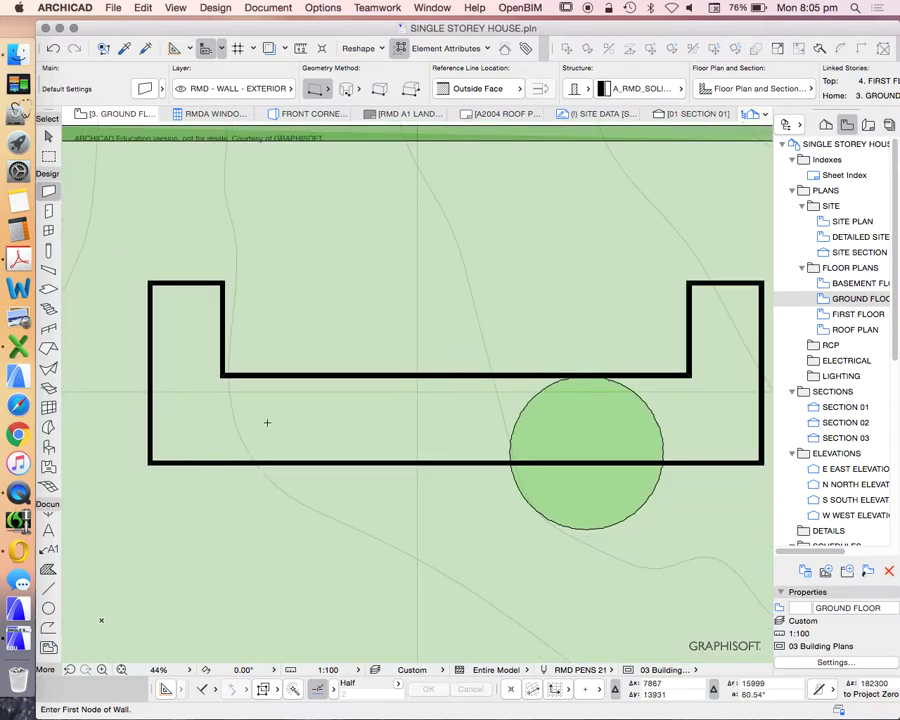
{"action": "scroll", "coordinate": [324, 350], "scroll_direction": "down", "scroll_amount": 1}
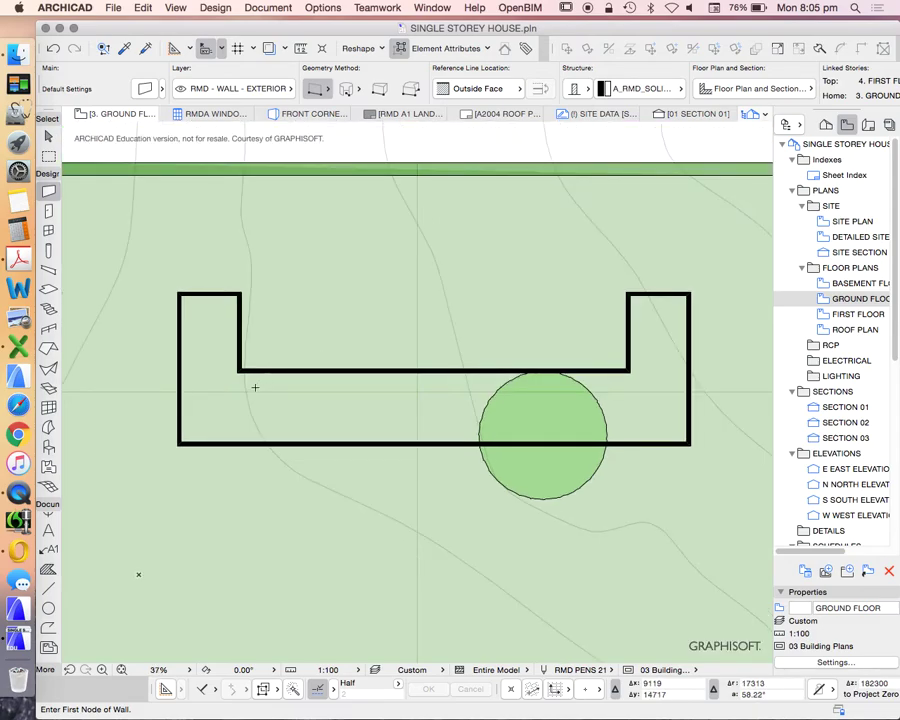
{"action": "scroll", "coordinate": [200, 353], "scroll_direction": "up", "scroll_amount": 1}
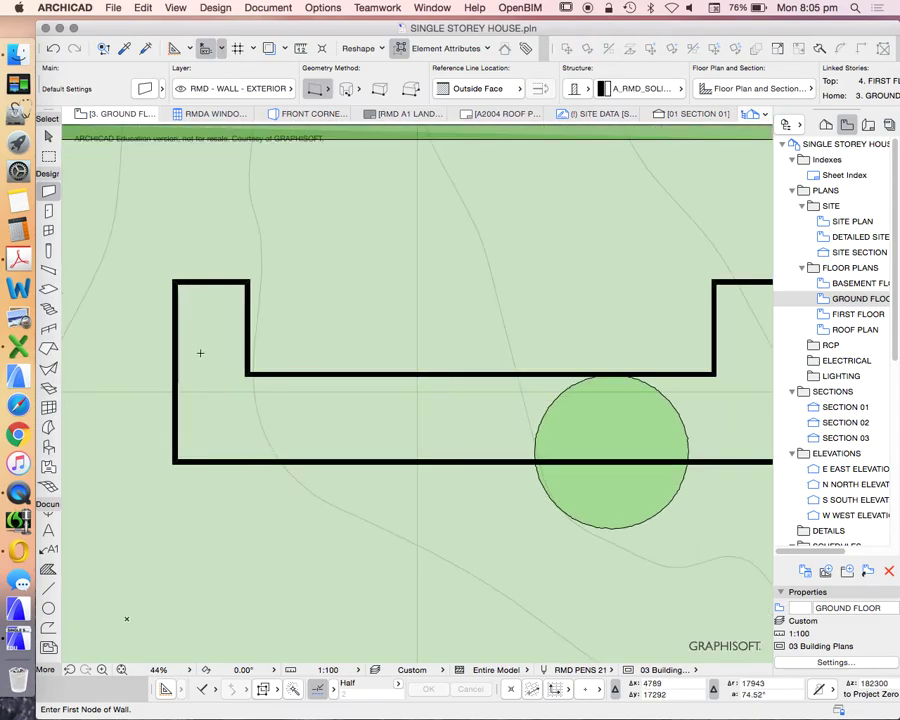
{"action": "scroll", "coordinate": [209, 331], "scroll_direction": "up", "scroll_amount": 2}
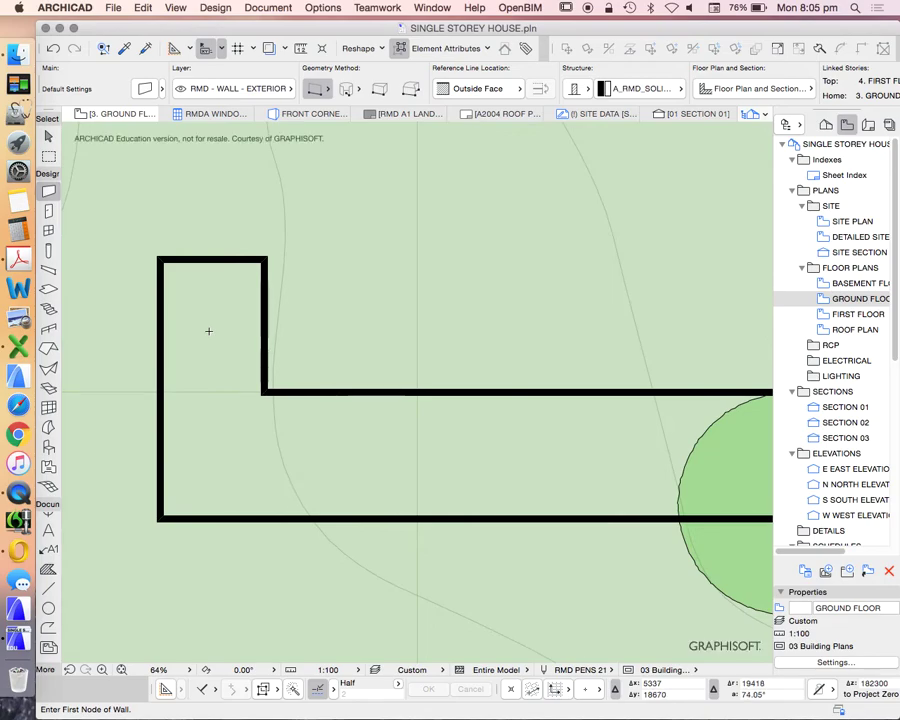
Step: Set the wall defaults to 110 thickness with Whitewash overriding all three surfaces
{"action": "left_click", "coordinate": [146, 88]}
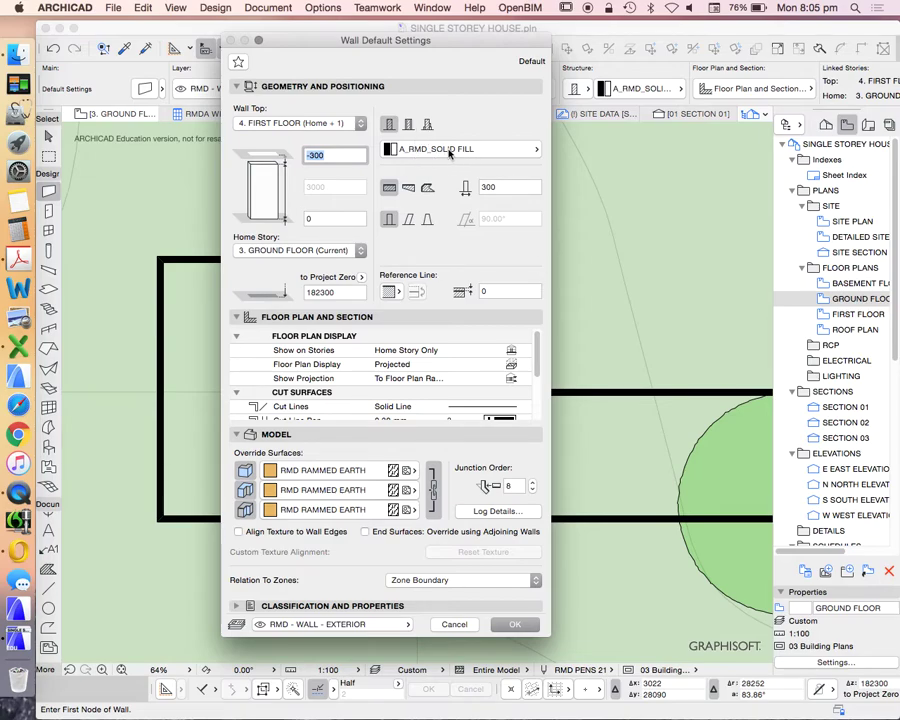
{"action": "double_click", "coordinate": [500, 187]}
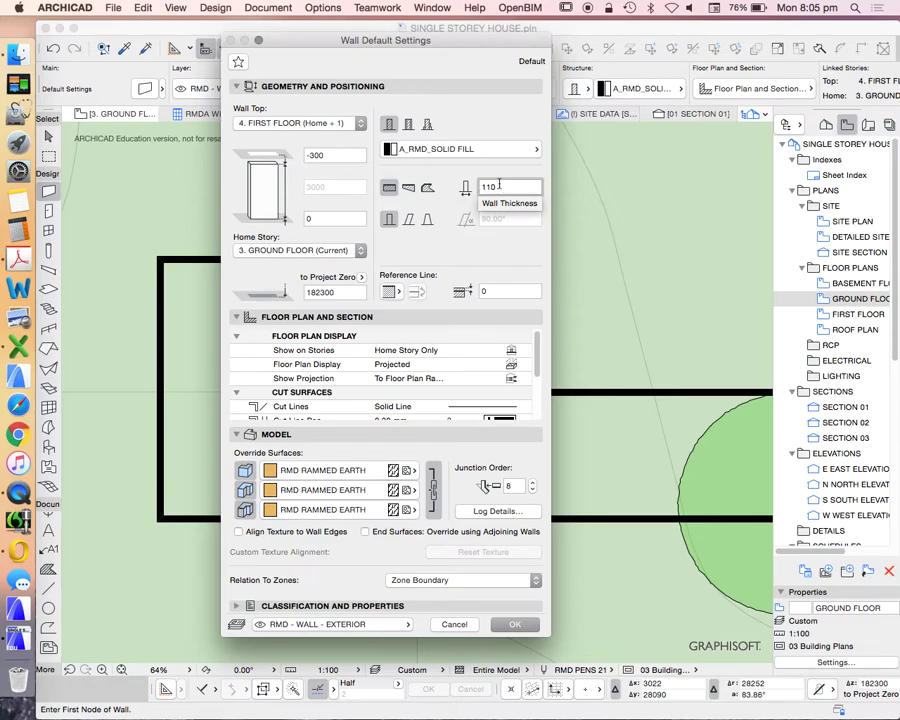
{"action": "left_click", "coordinate": [359, 489]}
{"action": "scroll", "coordinate": [580, 370], "scroll_direction": "down", "scroll_amount": 10}
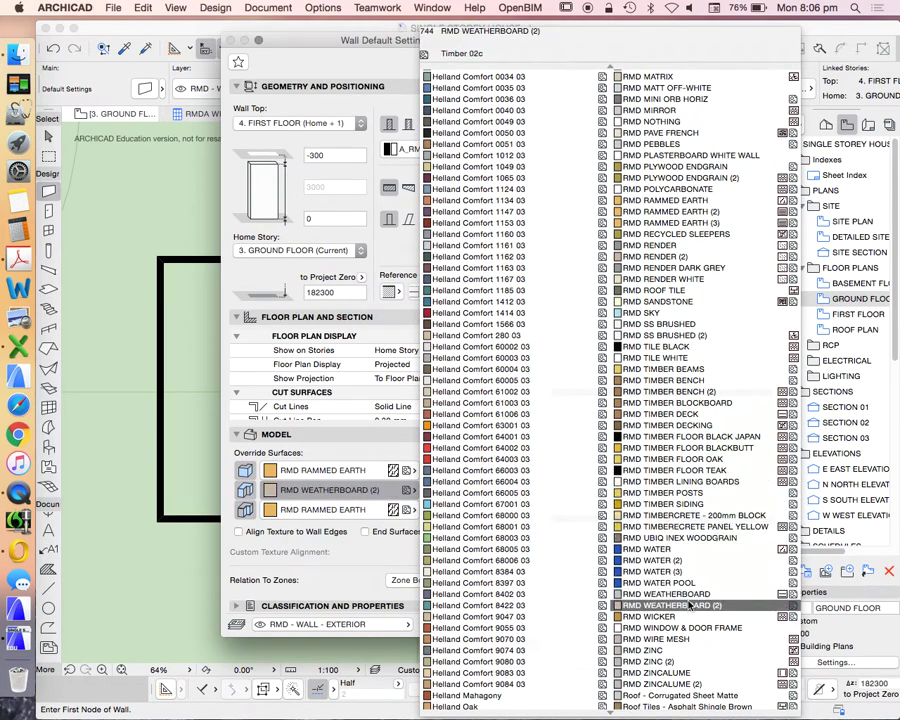
{"action": "scroll", "coordinate": [707, 472], "scroll_direction": "up", "scroll_amount": 2}
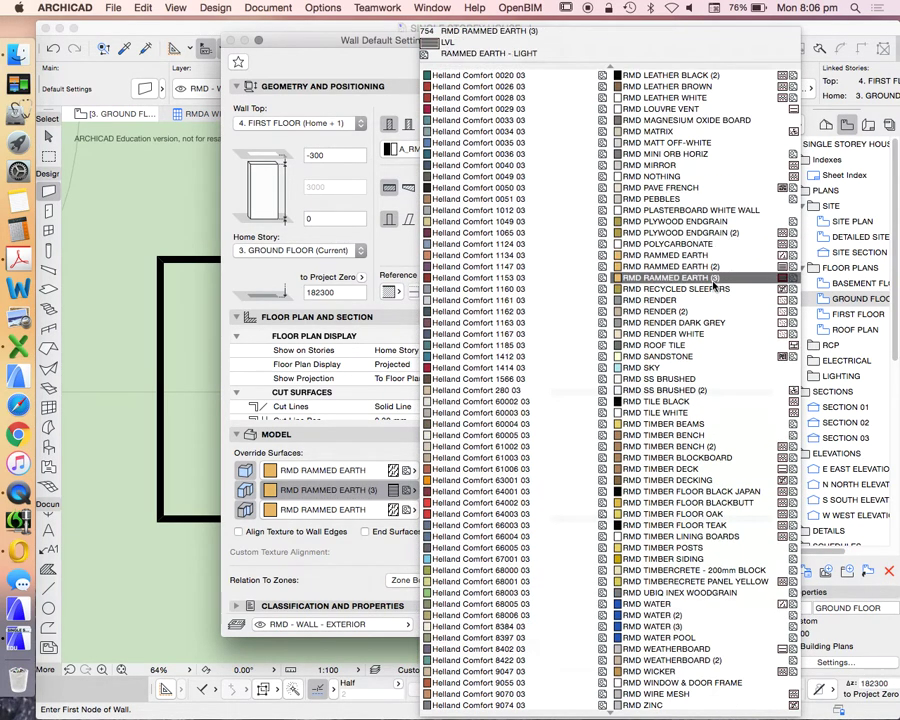
{"action": "scroll", "coordinate": [717, 345], "scroll_direction": "down", "scroll_amount": 15}
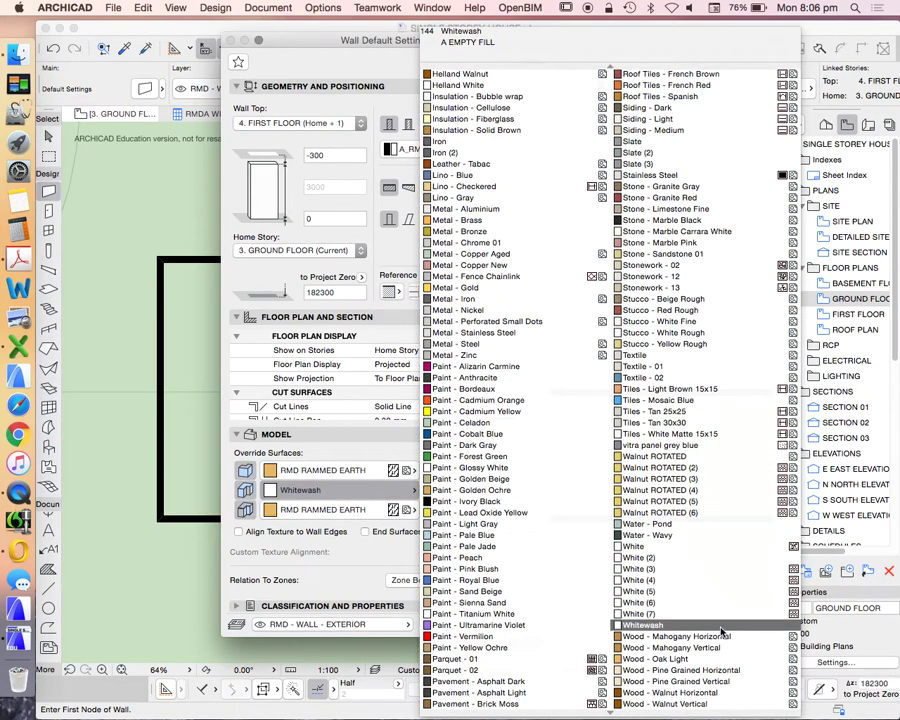
{"action": "left_click", "coordinate": [688, 628]}
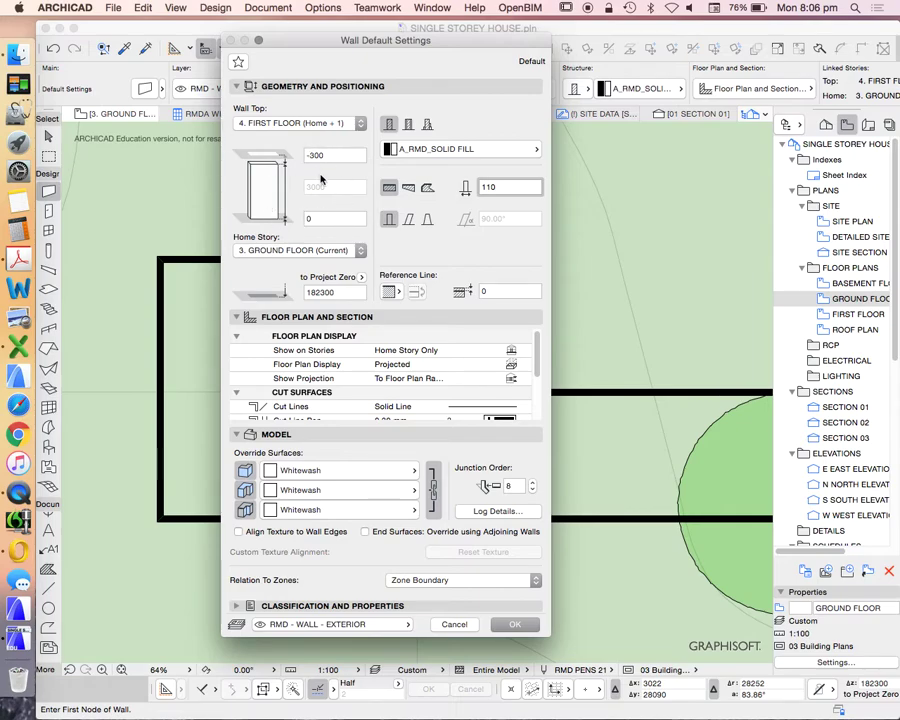
{"action": "left_click", "coordinate": [514, 624]}
{"action": "scroll", "coordinate": [388, 389], "scroll_direction": "down", "scroll_amount": 5}
{"action": "scroll", "coordinate": [438, 397], "scroll_direction": "up", "scroll_amount": 3}
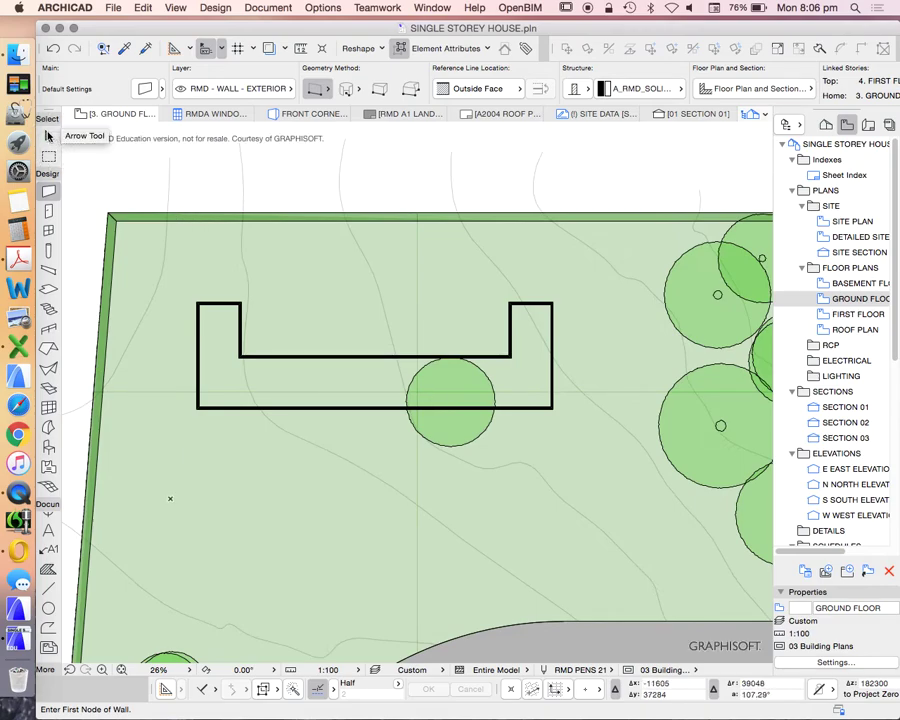
Step: Select the eight exterior outline walls, from the left room's top wall to the right room's inner wall
{"action": "left_click", "coordinate": [48, 135]}
{"action": "left_click", "coordinate": [215, 303]}
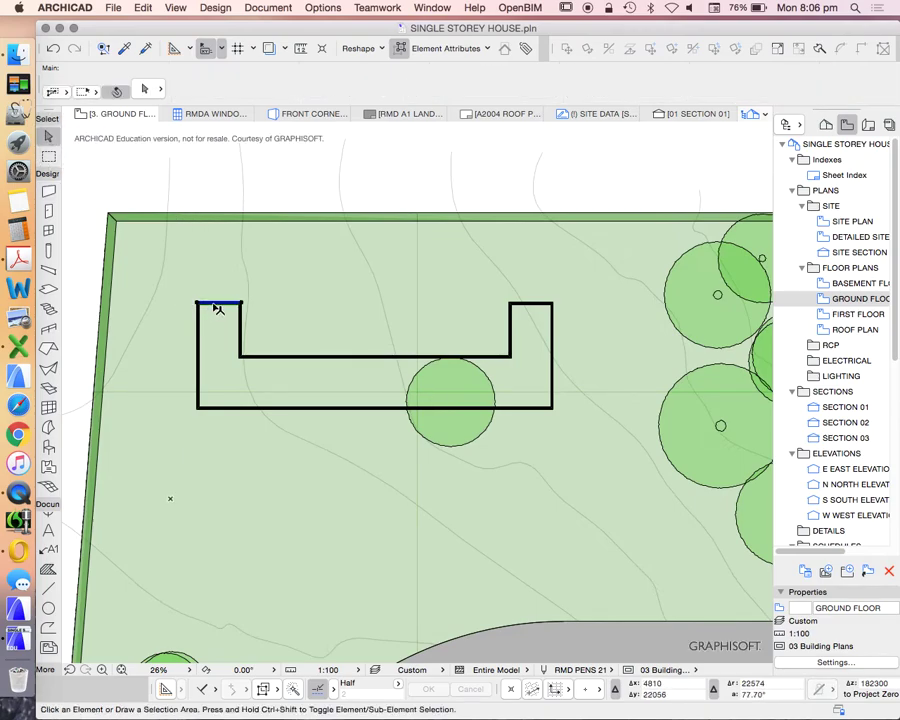
{"action": "left_click", "coordinate": [198, 338], "text": "shift"}
{"action": "left_click", "coordinate": [241, 326], "text": "shift"}
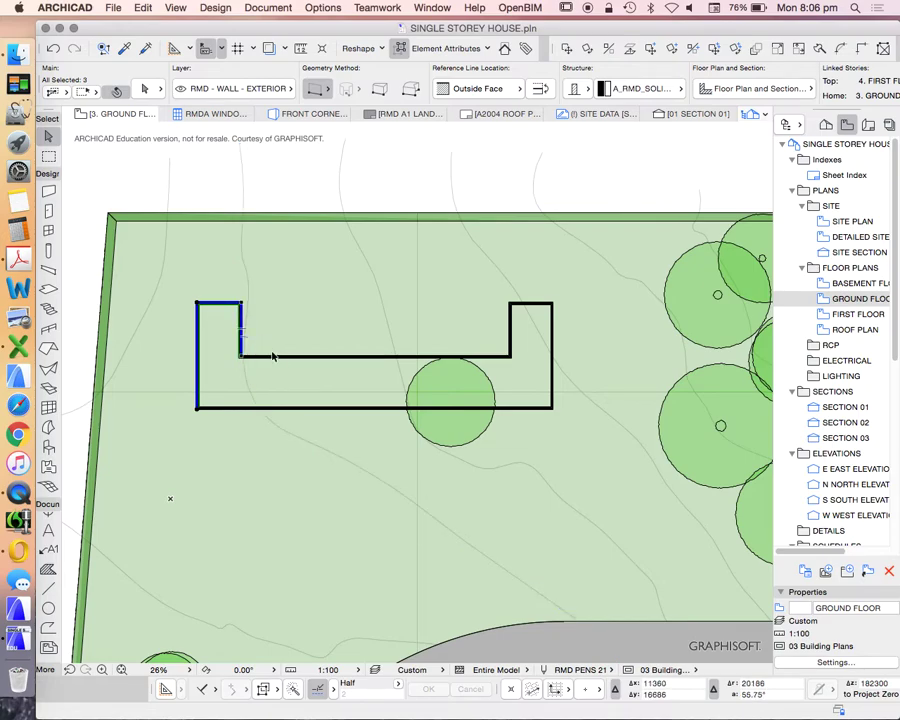
{"action": "left_click", "coordinate": [280, 356], "text": "shift"}
{"action": "left_click", "coordinate": [258, 408], "text": "shift"}
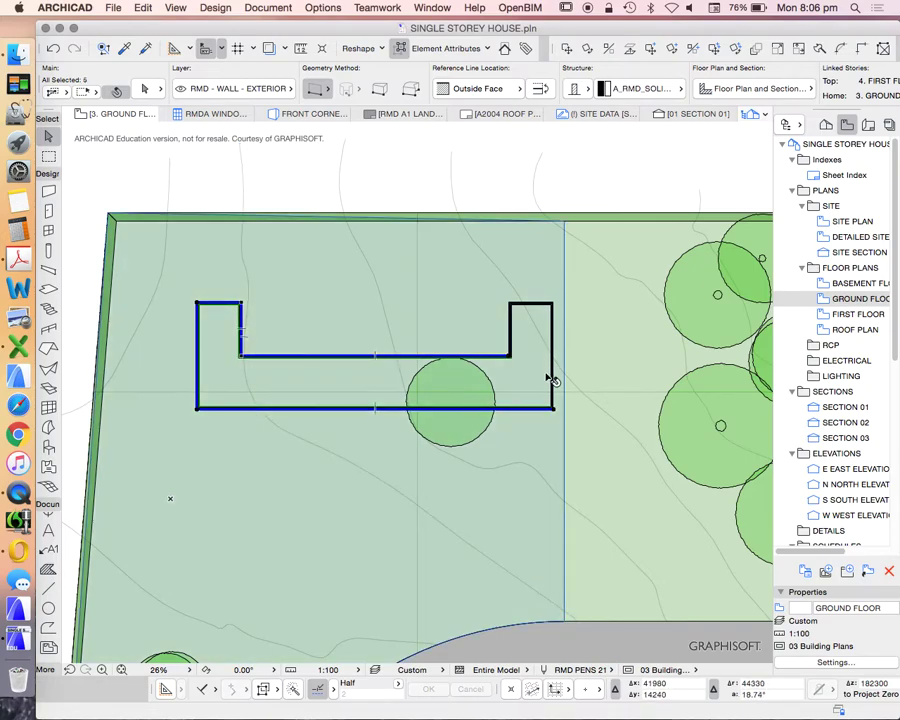
{"action": "left_click", "coordinate": [551, 378], "text": "shift"}
{"action": "left_click", "coordinate": [542, 306], "text": "shift"}
{"action": "left_click", "coordinate": [512, 326], "text": "shift"}
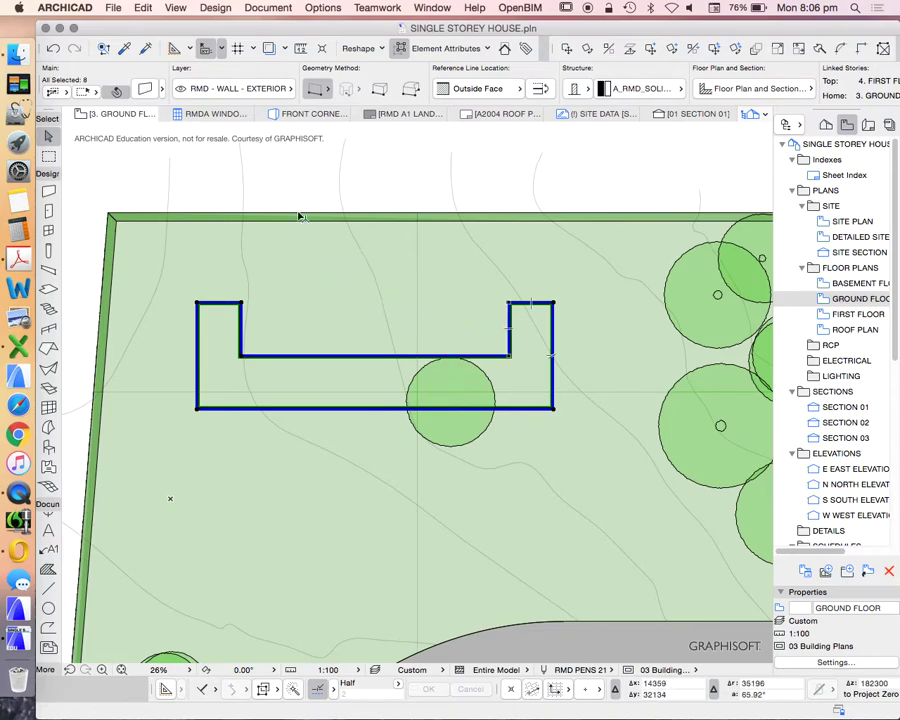
Step: Group the selected outline walls with Edit > Grouping > Group, then deselect them
{"action": "left_click", "coordinate": [143, 7]}
{"action": "mouse_move", "coordinate": [297, 204]}
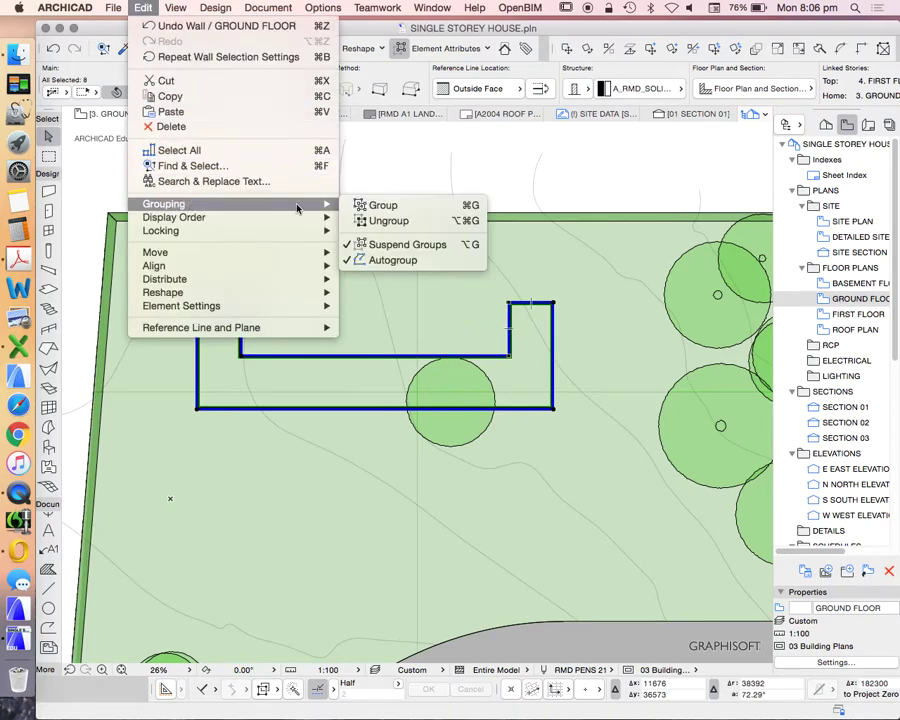
{"action": "left_click", "coordinate": [394, 207]}
{"action": "left_click", "coordinate": [428, 179]}
{"action": "scroll", "coordinate": [305, 381], "scroll_direction": "up", "scroll_amount": 2}
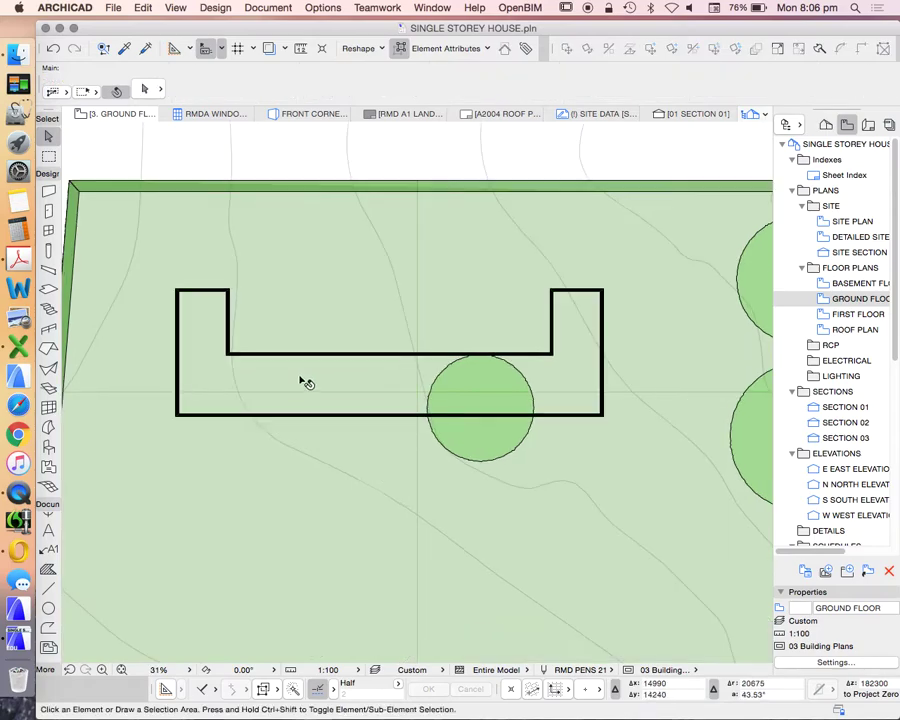
Step: Pick the Wall tool and accept its default settings unchanged
{"action": "left_click", "coordinate": [48, 191]}
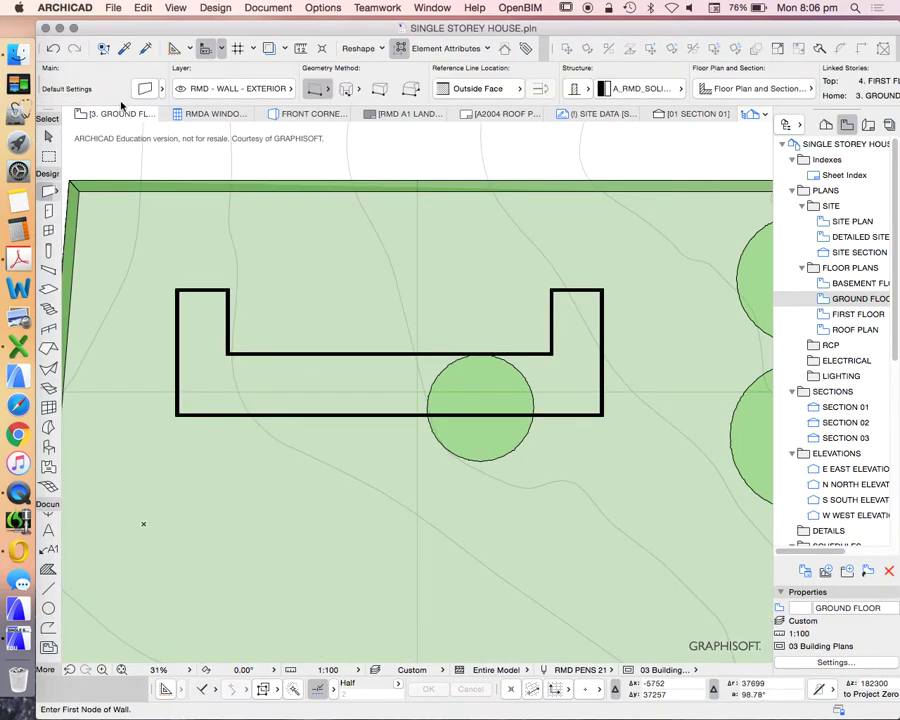
{"action": "left_click", "coordinate": [144, 89]}
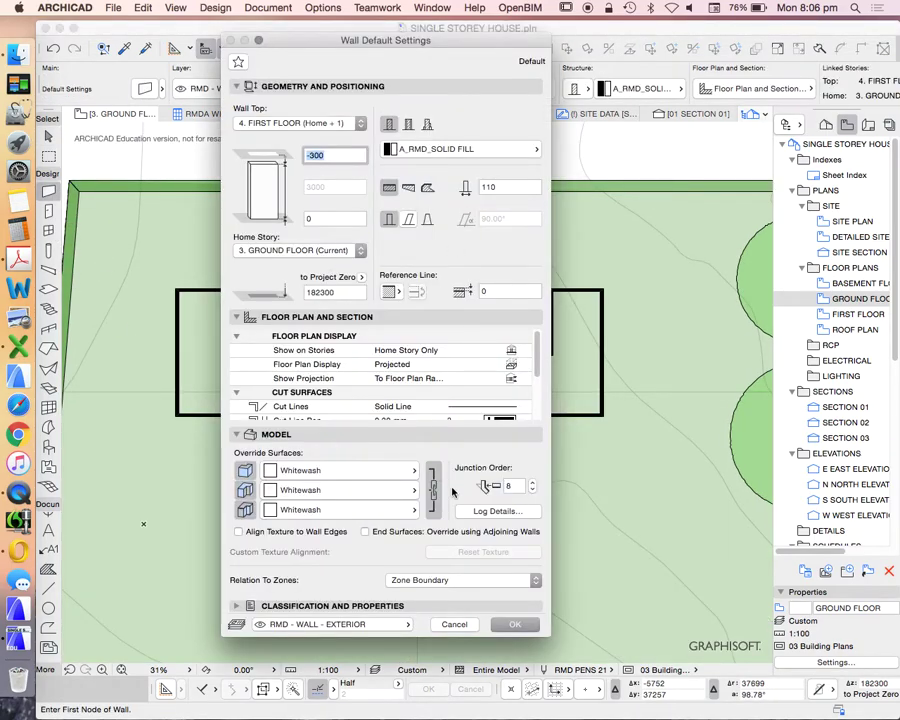
{"action": "left_click", "coordinate": [515, 624]}
{"action": "scroll", "coordinate": [186, 345], "scroll_direction": "up", "scroll_amount": 5}
{"action": "scroll", "coordinate": [186, 340], "scroll_direction": "up", "scroll_amount": 3}
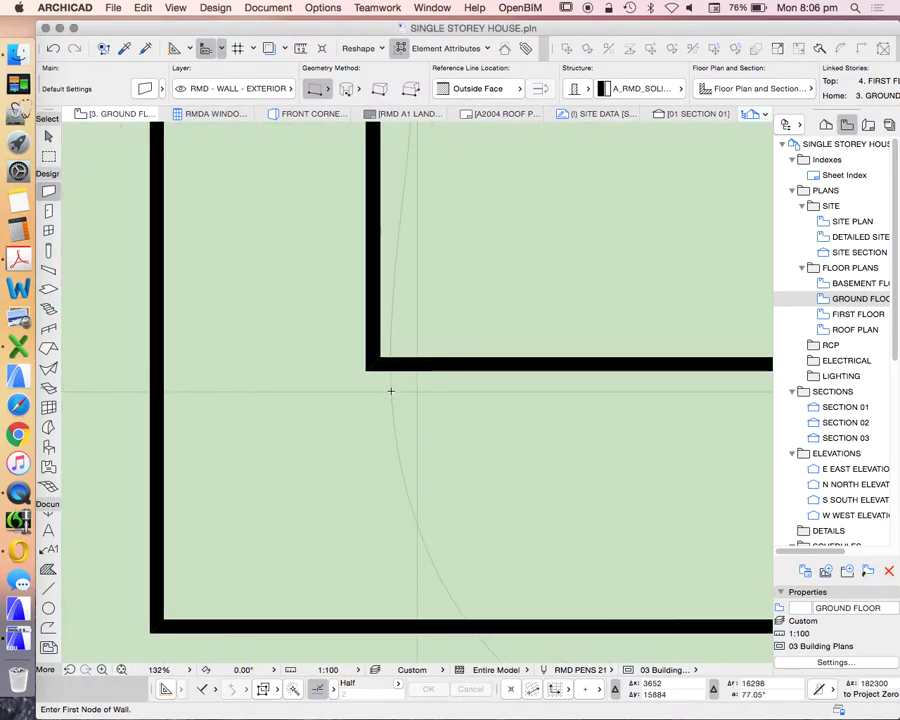
{"action": "scroll", "coordinate": [335, 354], "scroll_direction": "down", "scroll_amount": 3}
{"action": "scroll", "coordinate": [376, 342], "scroll_direction": "up", "scroll_amount": 3}
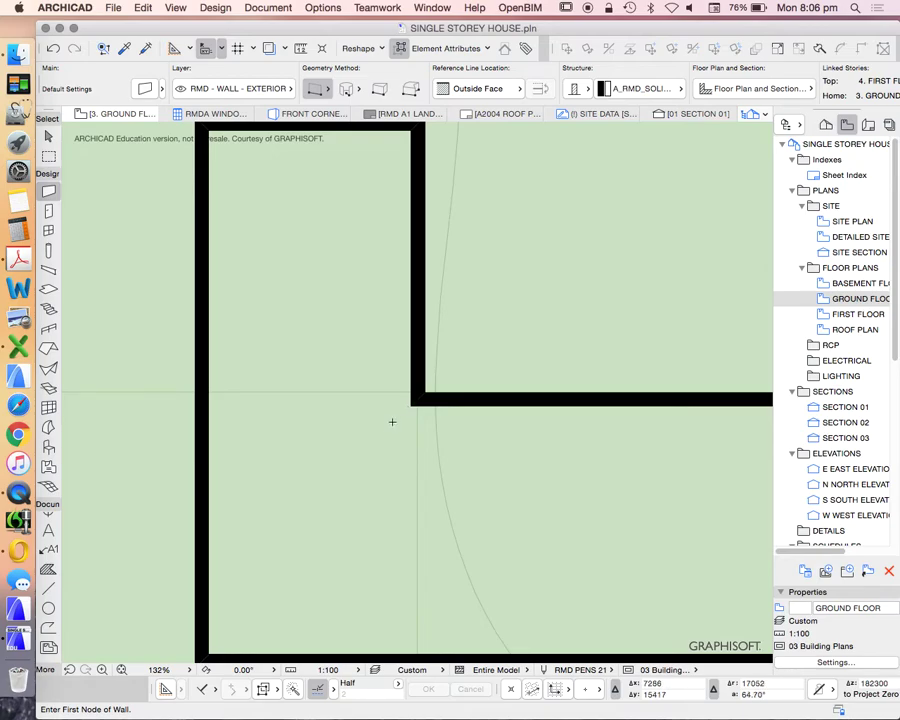
{"action": "scroll", "coordinate": [404, 411], "scroll_direction": "up", "scroll_amount": 2}
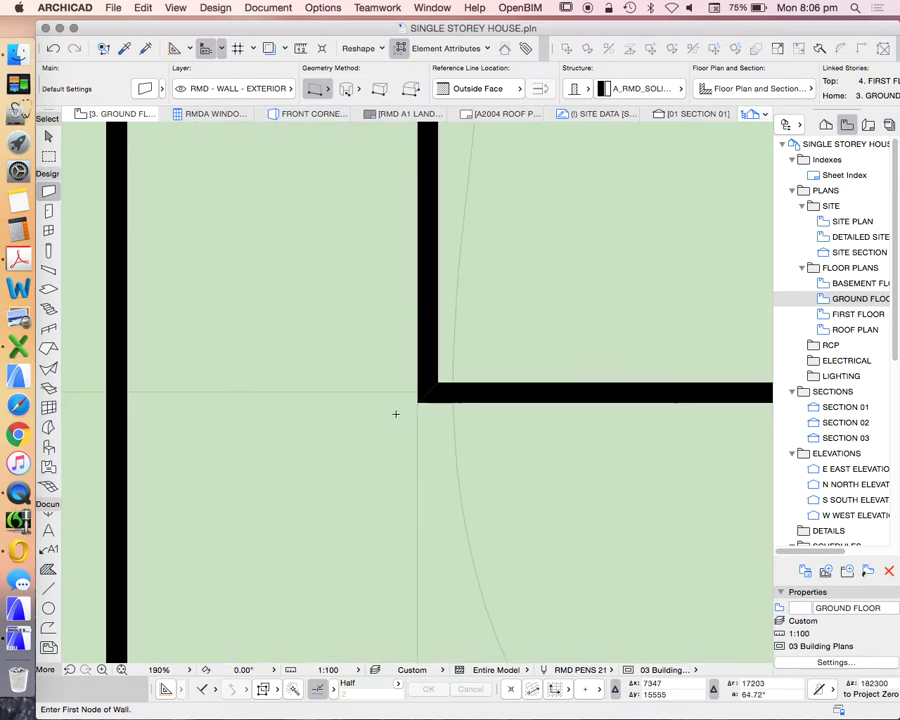
Step: Draw a 4400-long wall, reference line Outside Face, from the notch's inner corner to the left exterior wall
{"action": "left_click", "coordinate": [420, 401]}
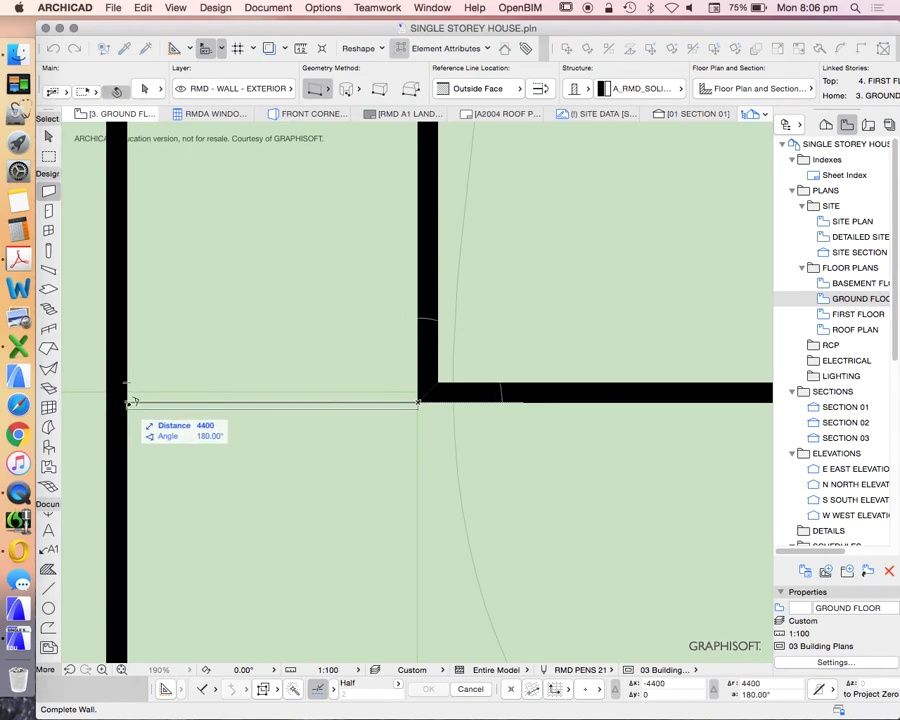
{"action": "left_click", "coordinate": [518, 90]}
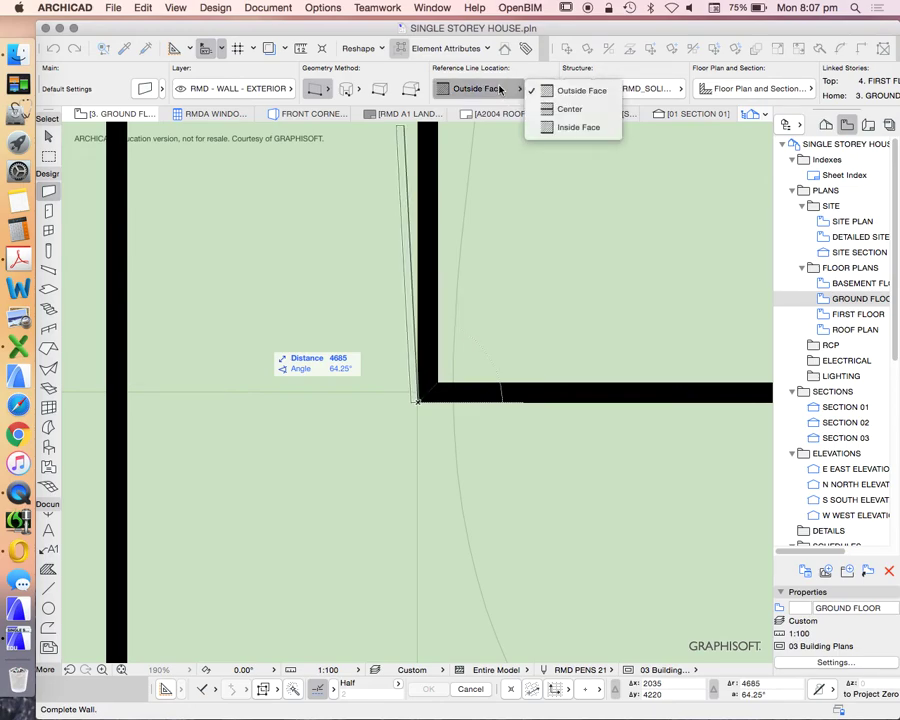
{"action": "left_click", "coordinate": [564, 128]}
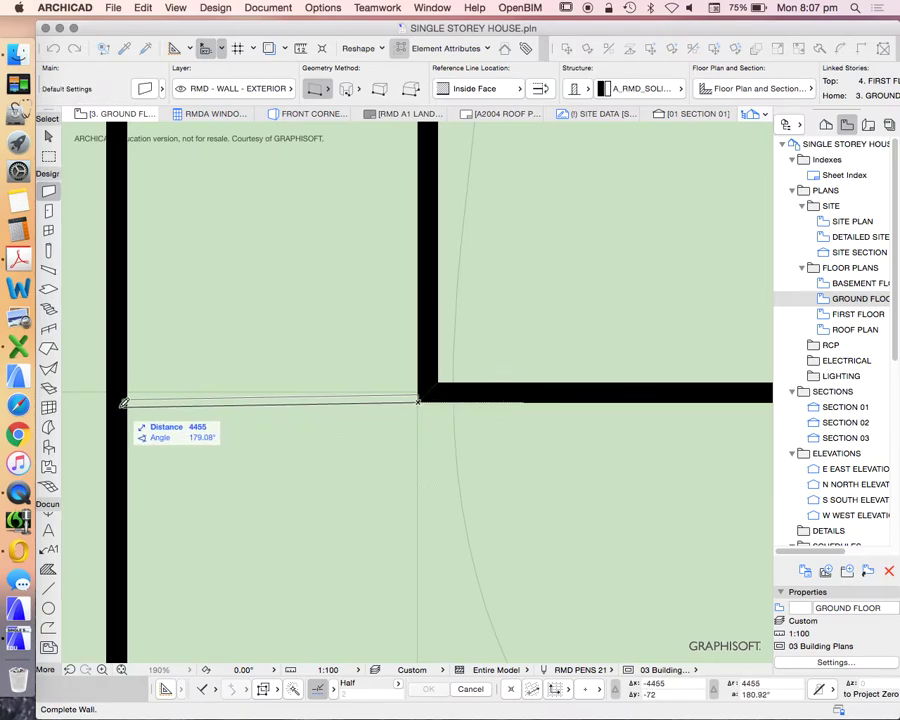
{"action": "left_click", "coordinate": [518, 90]}
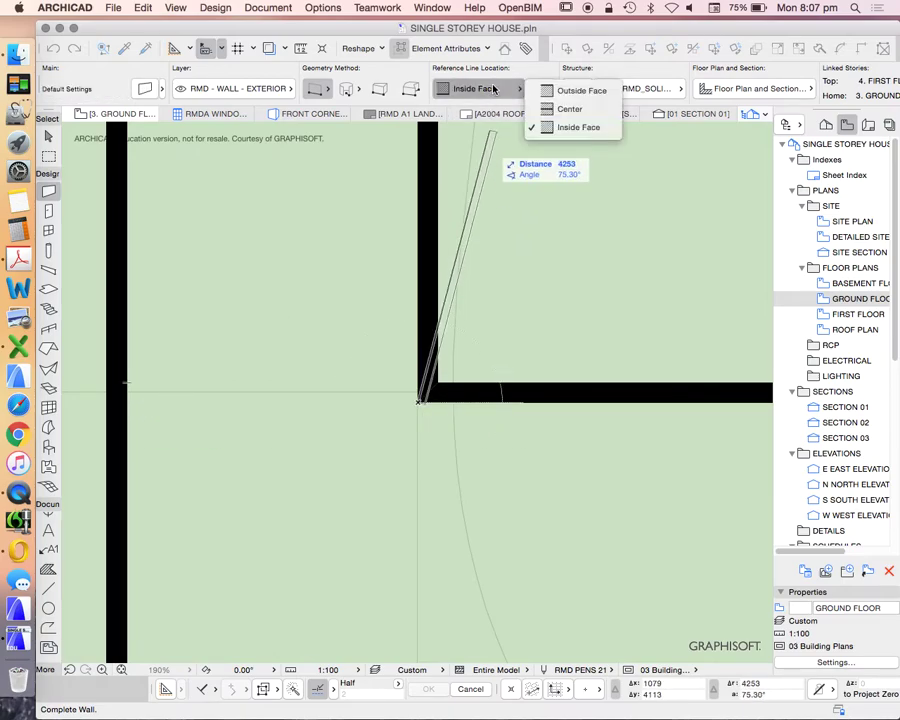
{"action": "left_click", "coordinate": [578, 89]}
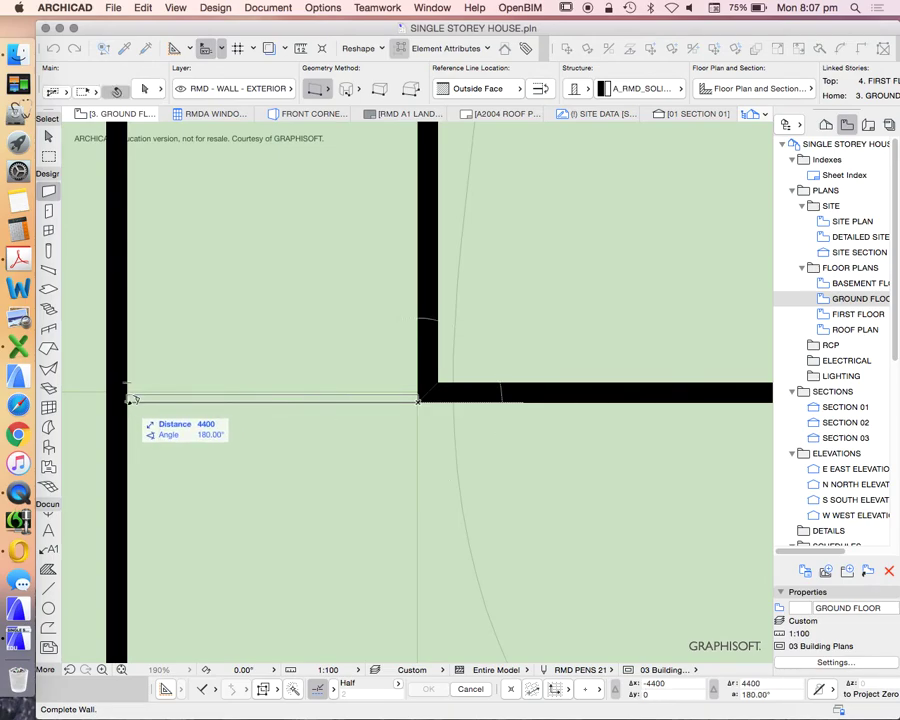
{"action": "left_click", "coordinate": [128, 400]}
{"action": "left_click", "coordinate": [48, 136]}
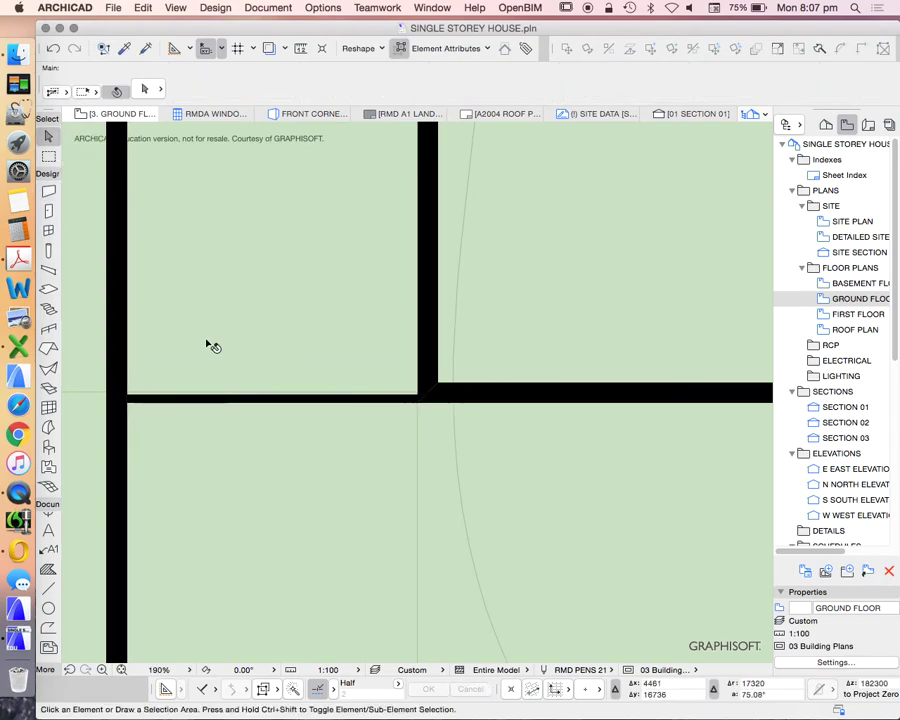
{"action": "left_click", "coordinate": [228, 405]}
{"action": "scroll", "coordinate": [235, 408], "scroll_direction": "down", "scroll_amount": 5}
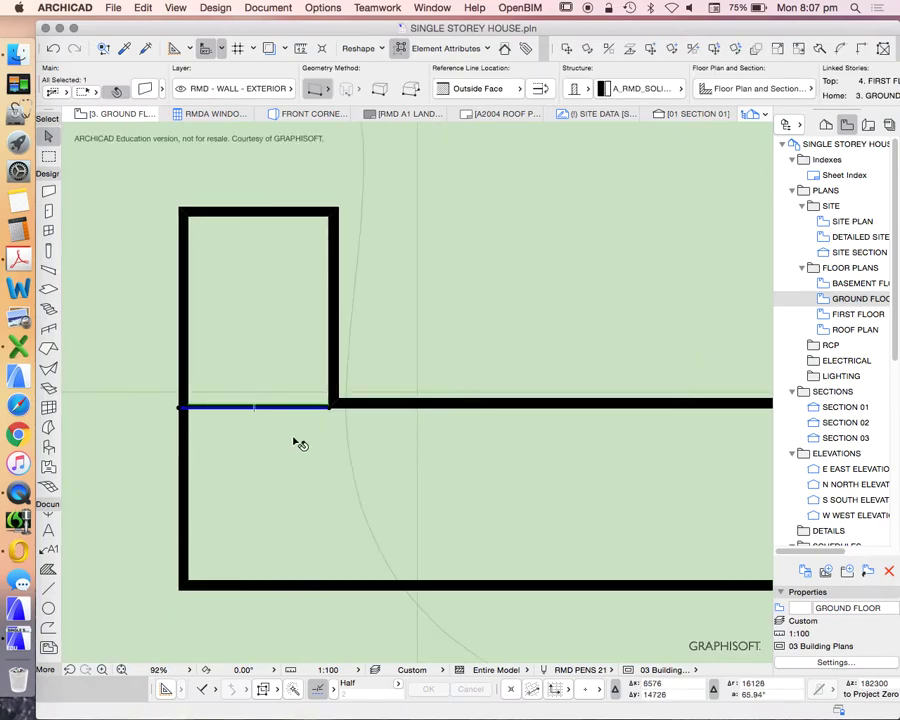
{"action": "scroll", "coordinate": [352, 376], "scroll_direction": "up", "scroll_amount": 3}
{"action": "key", "text": "Escape"}
{"action": "scroll", "coordinate": [406, 400], "scroll_direction": "down", "scroll_amount": 4}
{"action": "scroll", "coordinate": [362, 376], "scroll_direction": "up", "scroll_amount": 5}
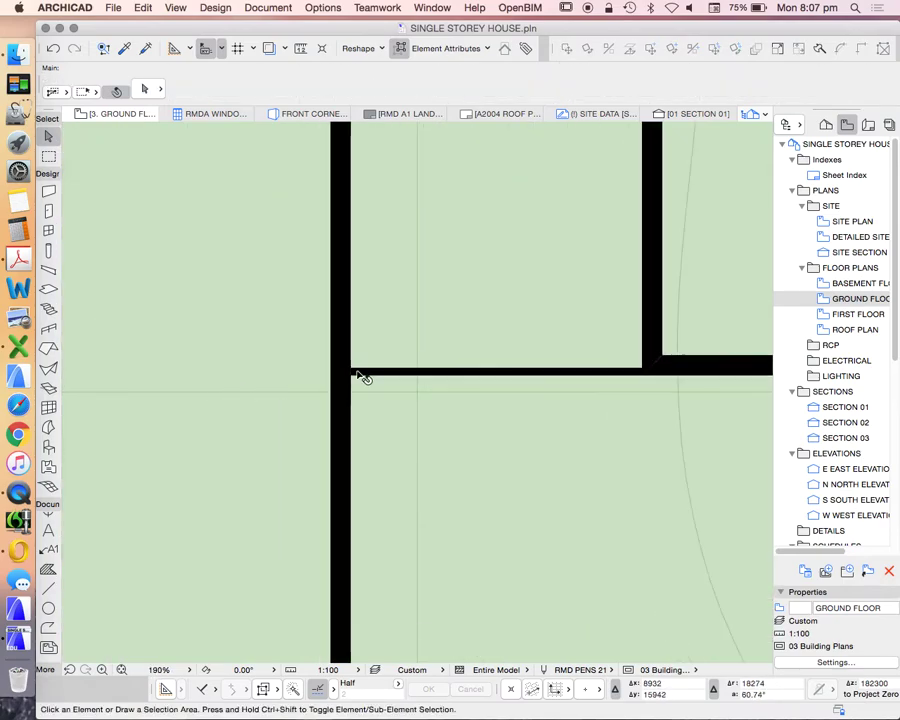
{"action": "scroll", "coordinate": [345, 375], "scroll_direction": "up", "scroll_amount": 3}
{"action": "scroll", "coordinate": [416, 368], "scroll_direction": "down", "scroll_amount": 5}
{"action": "scroll", "coordinate": [418, 381], "scroll_direction": "up", "scroll_amount": 1}
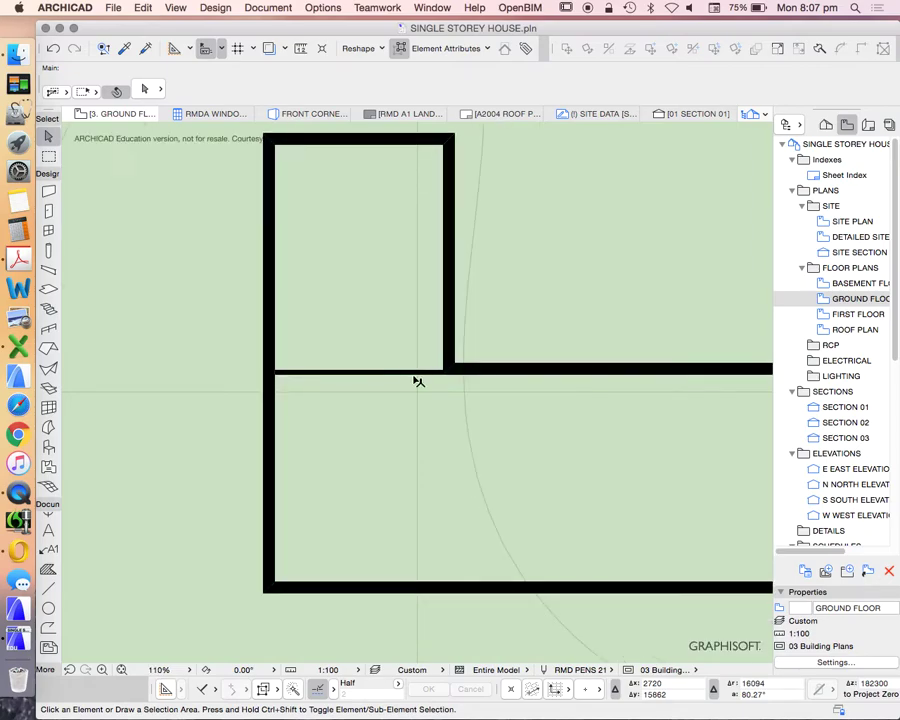
{"action": "scroll", "coordinate": [418, 381], "scroll_direction": "up", "scroll_amount": 8}
{"action": "left_click", "coordinate": [408, 372]}
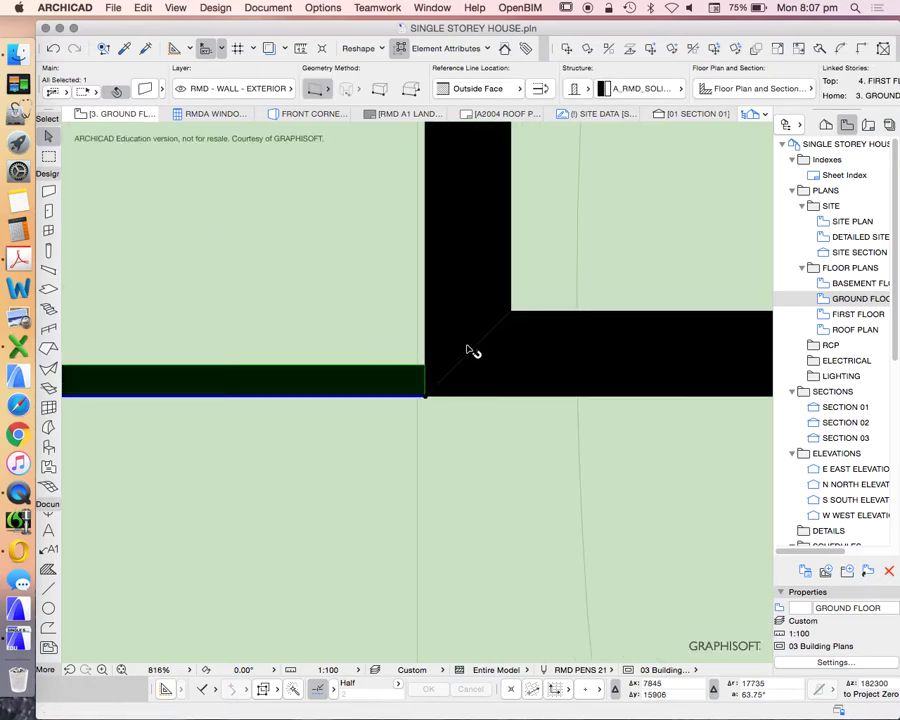
{"action": "scroll", "coordinate": [486, 403], "scroll_direction": "down", "scroll_amount": 12}
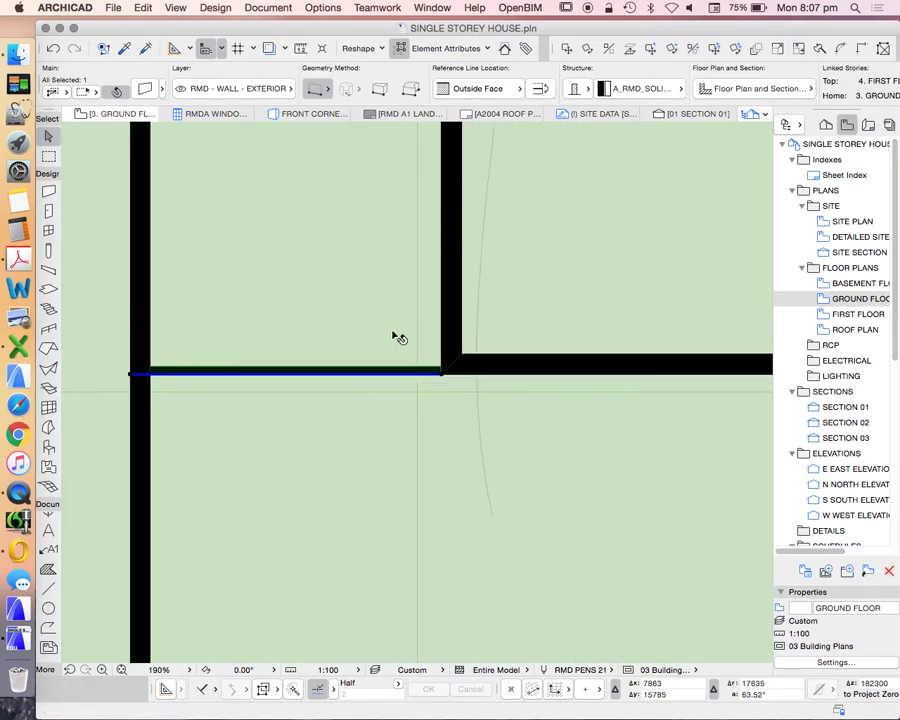
{"action": "scroll", "coordinate": [449, 370], "scroll_direction": "down", "scroll_amount": 3}
{"action": "scroll", "coordinate": [518, 364], "scroll_direction": "up", "scroll_amount": 3}
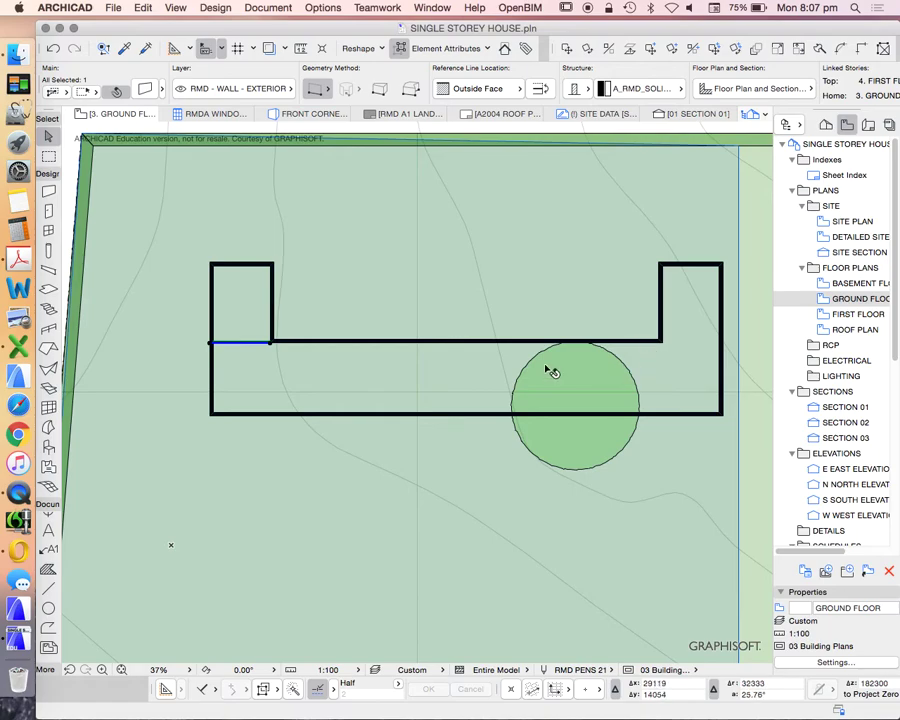
{"action": "key", "text": "Escape"}
{"action": "scroll", "coordinate": [486, 352], "scroll_direction": "up", "scroll_amount": 2}
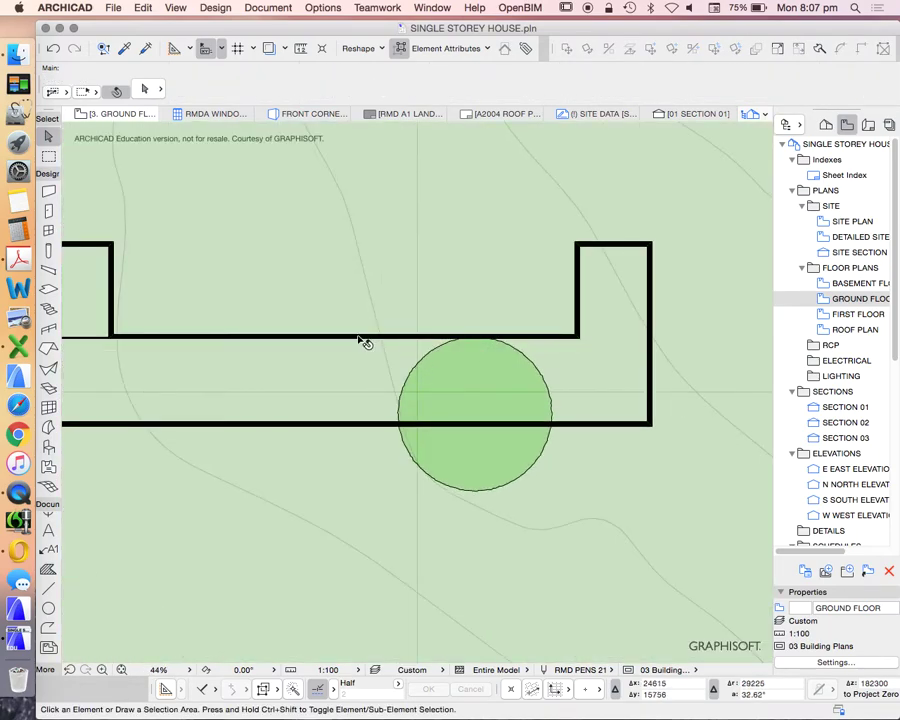
{"action": "scroll", "coordinate": [486, 340], "scroll_direction": "down", "scroll_amount": 2}
{"action": "scroll", "coordinate": [490, 346], "scroll_direction": "up", "scroll_amount": 2}
{"action": "scroll", "coordinate": [249, 370], "scroll_direction": "down", "scroll_amount": 2}
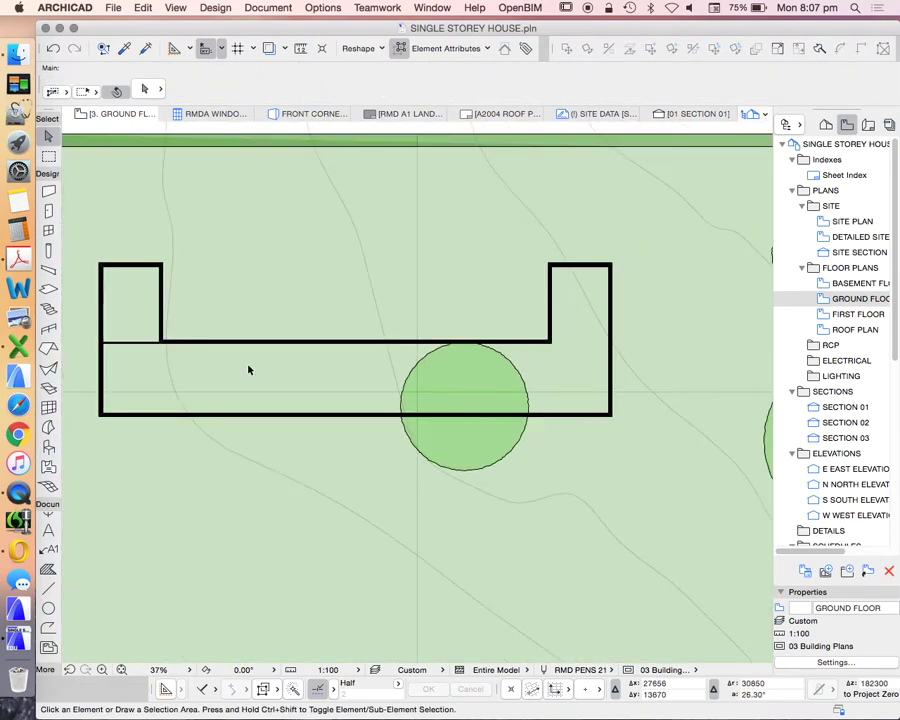
{"action": "scroll", "coordinate": [249, 370], "scroll_direction": "up", "scroll_amount": 5}
{"action": "left_click", "coordinate": [128, 344]}
{"action": "scroll", "coordinate": [76, 344], "scroll_direction": "up", "scroll_amount": 3}
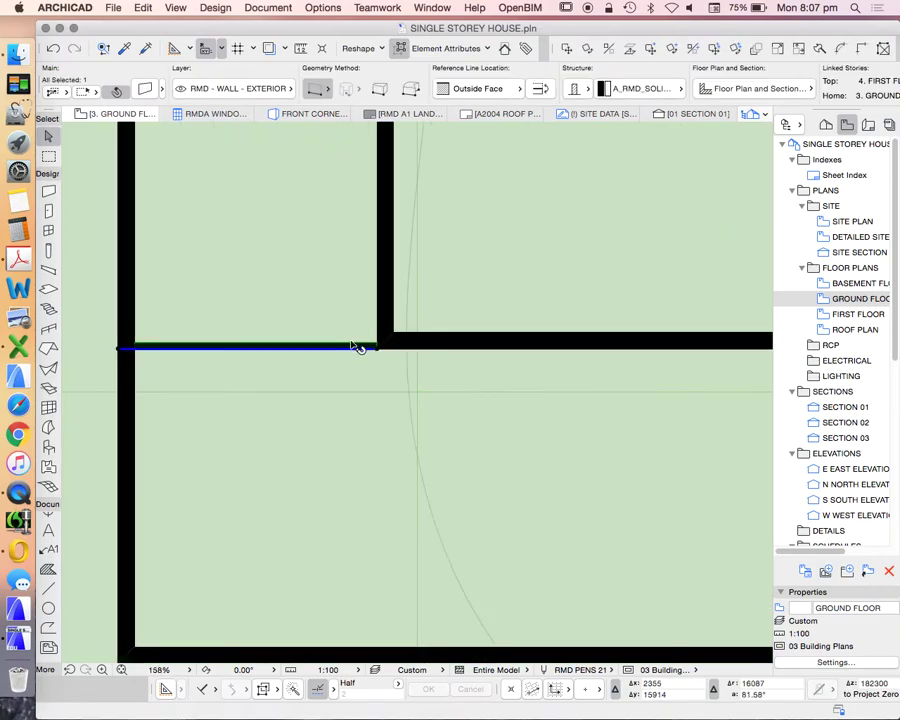
{"action": "scroll", "coordinate": [140, 378], "scroll_direction": "down", "scroll_amount": 4}
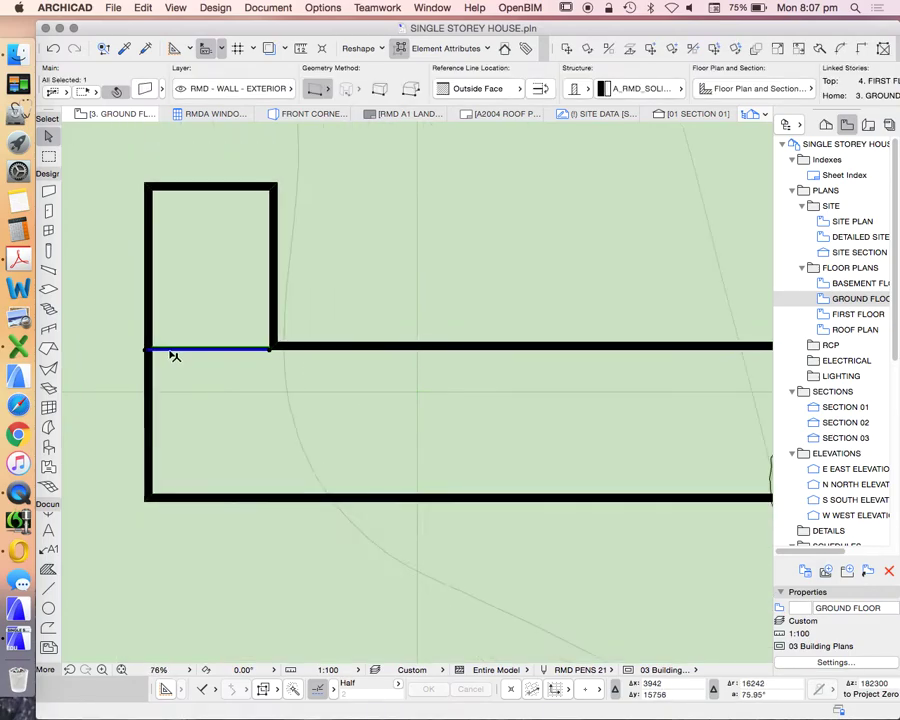
{"action": "scroll", "coordinate": [660, 345], "scroll_direction": "up", "scroll_amount": 2}
{"action": "scroll", "coordinate": [680, 340], "scroll_direction": "up", "scroll_amount": 3}
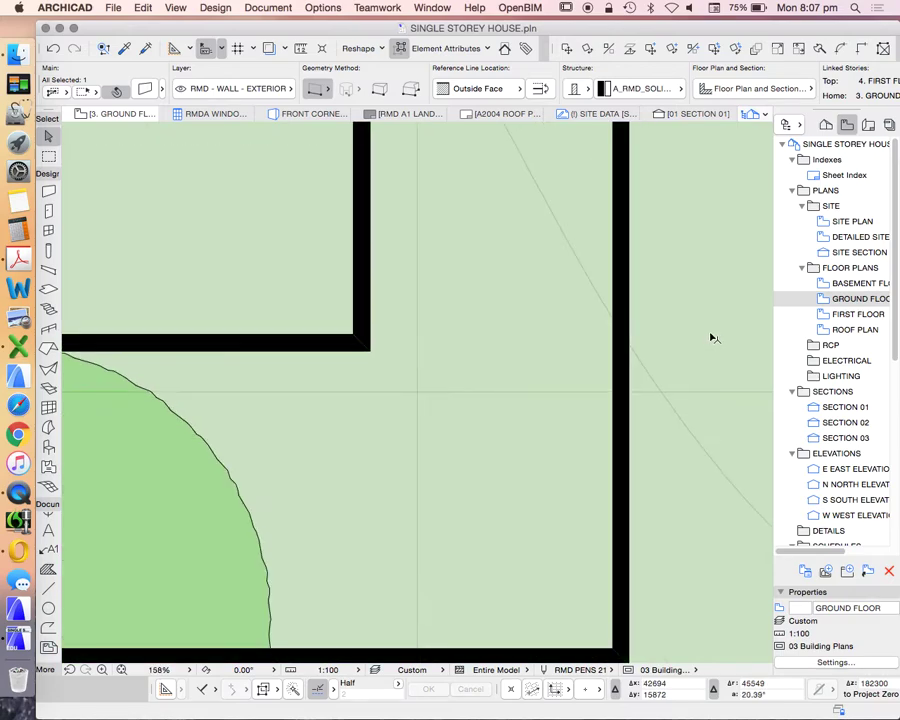
{"action": "key", "text": "Escape"}
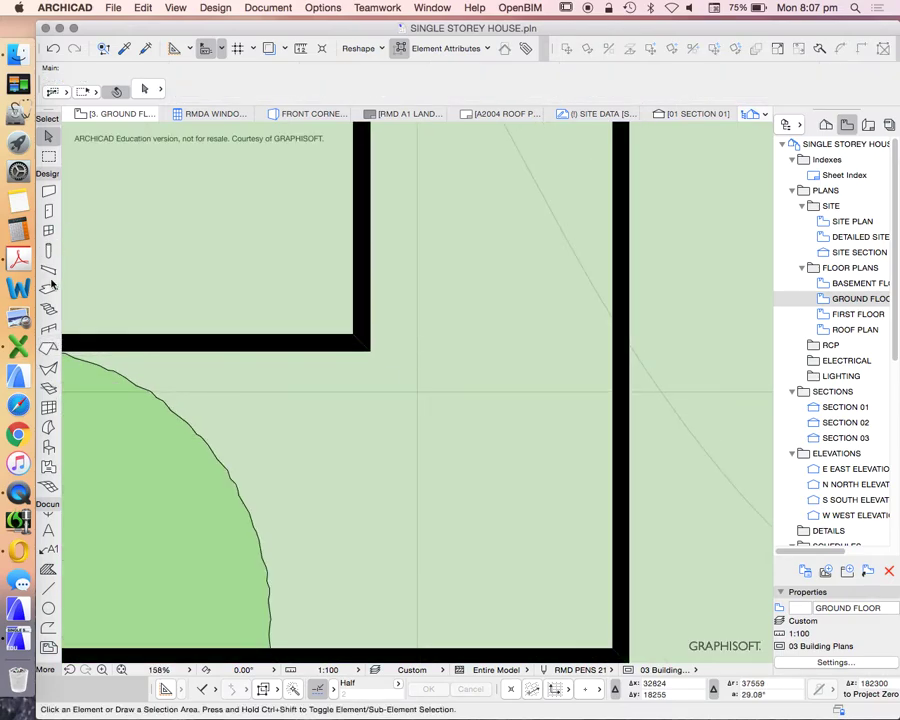
{"action": "left_click", "coordinate": [50, 190]}
Step: Draw a wall from the right notch's inner corner to the right exterior wall and select it
{"action": "left_click", "coordinate": [371, 350]}
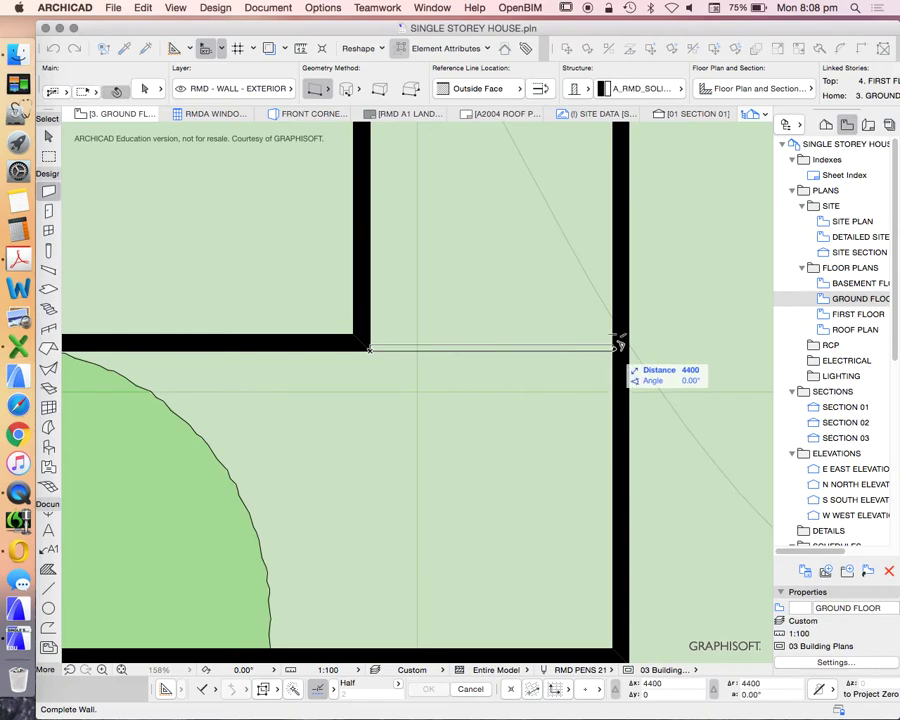
{"action": "left_click", "coordinate": [618, 345]}
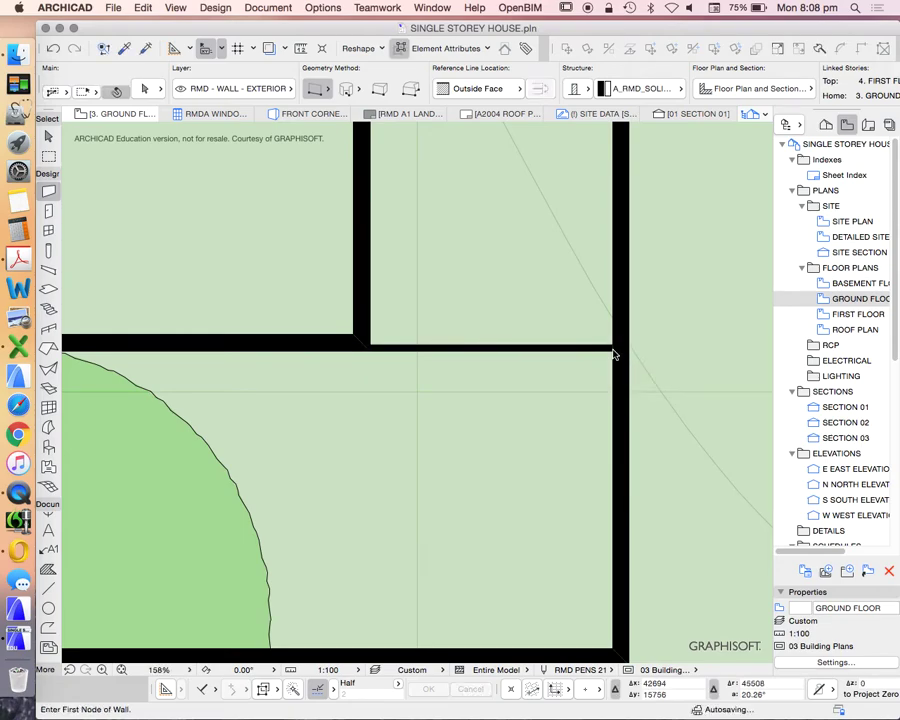
{"action": "left_click", "coordinate": [560, 352]}
{"action": "scroll", "coordinate": [571, 321], "scroll_direction": "down", "scroll_amount": 2}
{"action": "scroll", "coordinate": [571, 321], "scroll_direction": "down", "scroll_amount": 5}
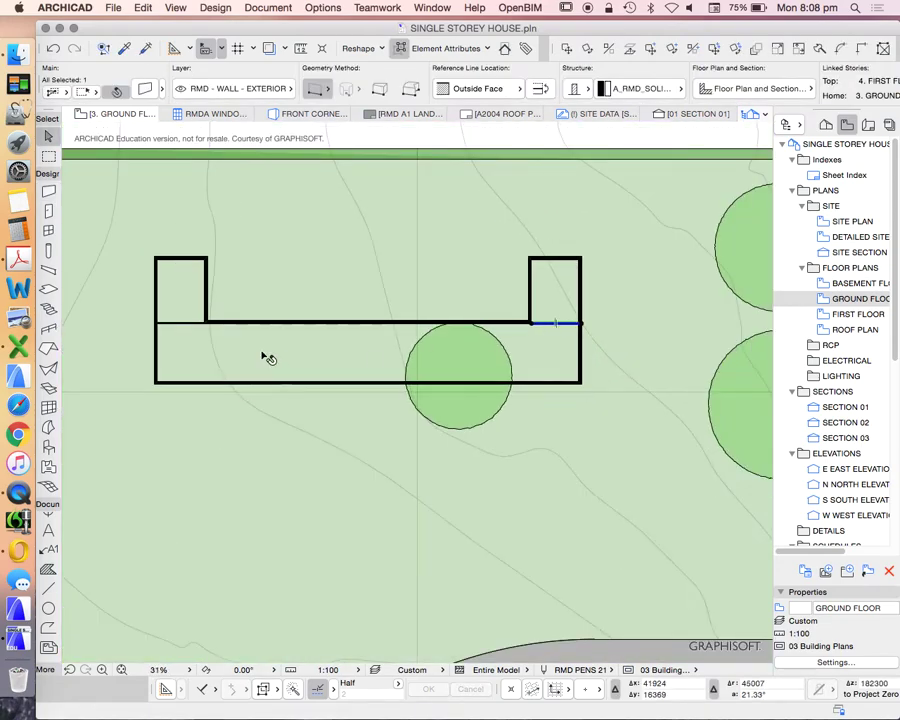
{"action": "scroll", "coordinate": [526, 337], "scroll_direction": "up", "scroll_amount": 5}
{"action": "scroll", "coordinate": [526, 287], "scroll_direction": "up", "scroll_amount": 6}
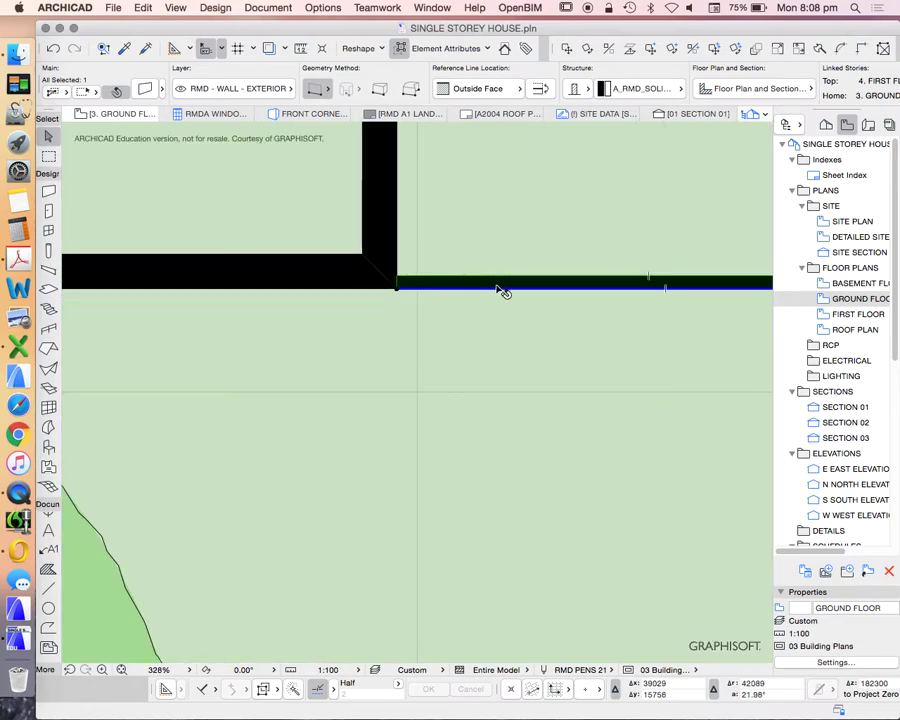
{"action": "scroll", "coordinate": [554, 287], "scroll_direction": "down", "scroll_amount": 10}
{"action": "scroll", "coordinate": [464, 300], "scroll_direction": "down", "scroll_amount": 4}
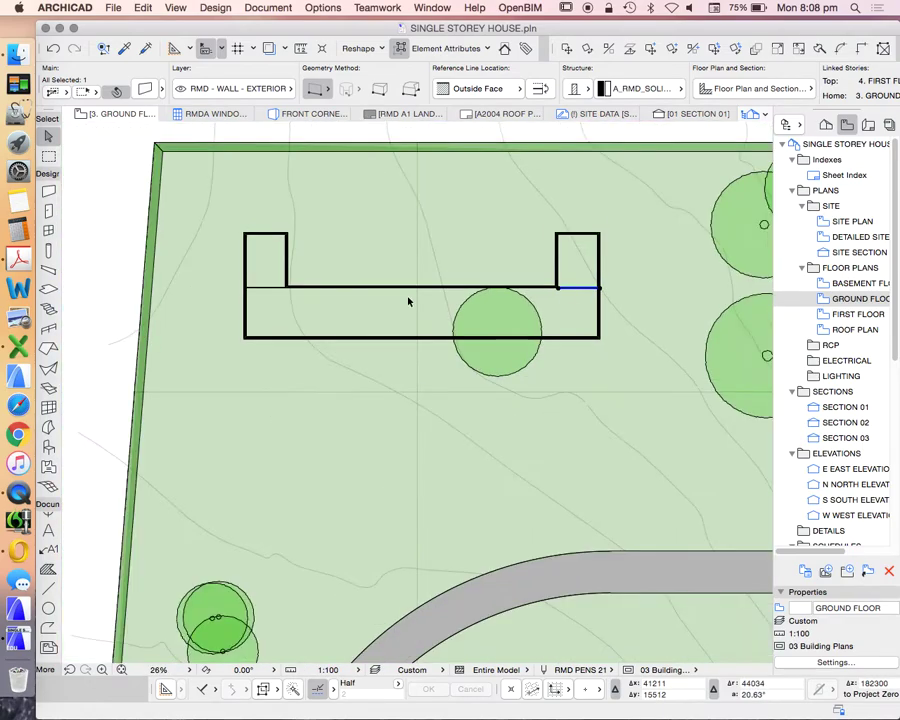
{"action": "scroll", "coordinate": [226, 282], "scroll_direction": "up", "scroll_amount": 8}
Step: Inspect the short interior wall and the right wing's inner horizontal wall by selecting each
{"action": "left_click", "coordinate": [286, 314]}
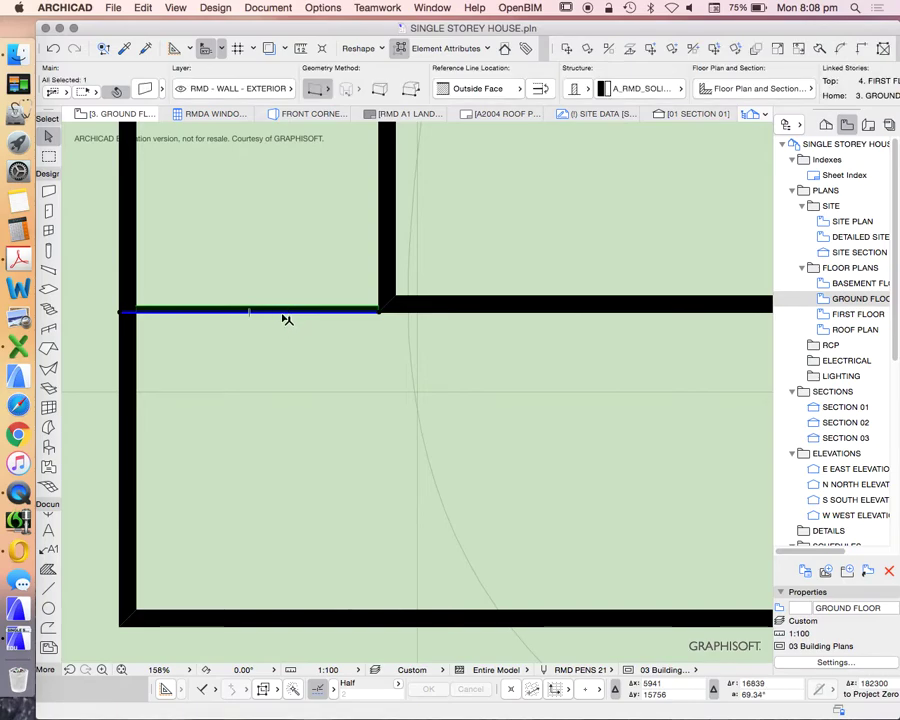
{"action": "scroll", "coordinate": [270, 300], "scroll_direction": "down", "scroll_amount": 9}
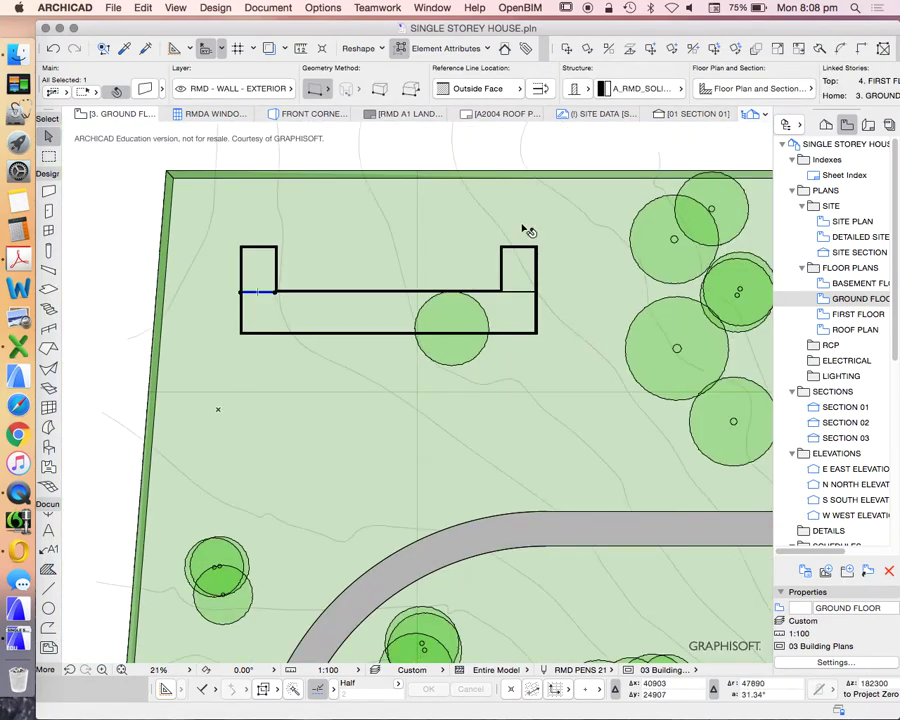
{"action": "left_click", "coordinate": [528, 231]}
{"action": "scroll", "coordinate": [538, 281], "scroll_direction": "up", "scroll_amount": 3}
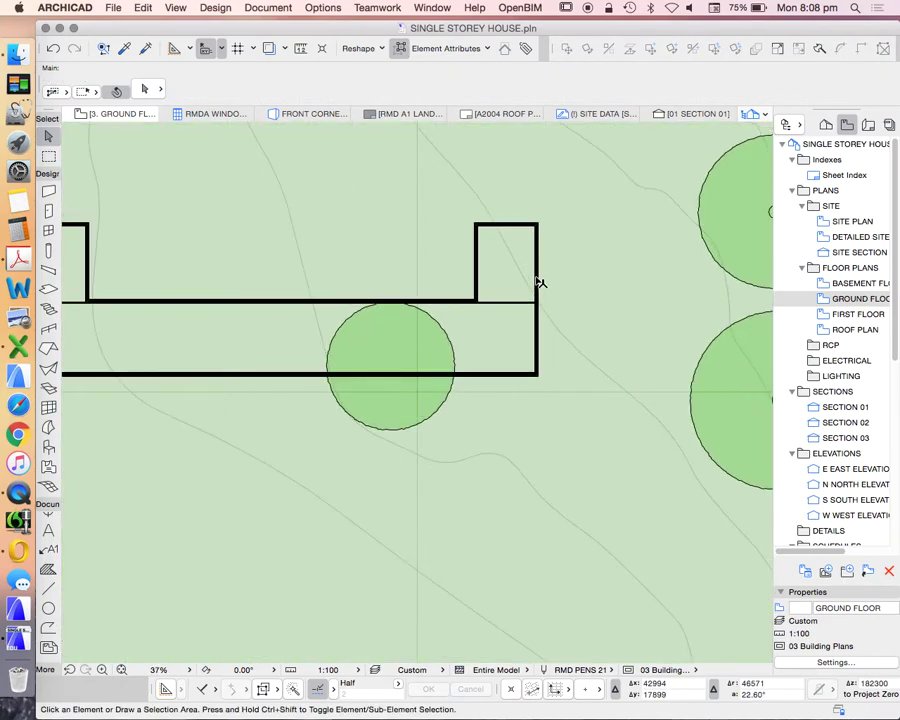
{"action": "scroll", "coordinate": [512, 291], "scroll_direction": "up", "scroll_amount": 5}
{"action": "left_click", "coordinate": [508, 330]}
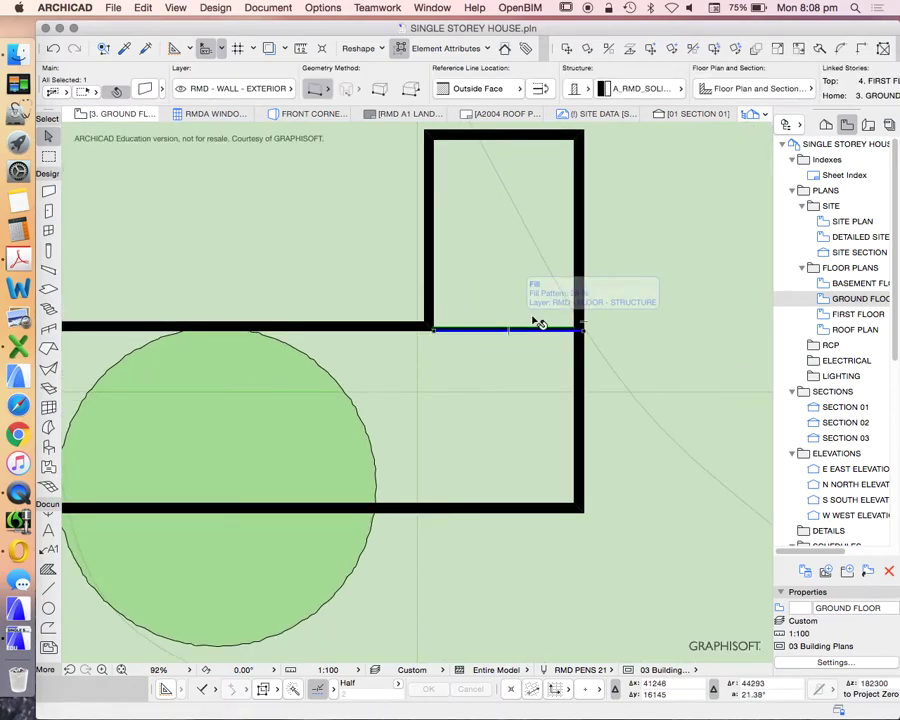
{"action": "left_click", "coordinate": [524, 334]}
{"action": "scroll", "coordinate": [528, 334], "scroll_direction": "down", "scroll_amount": 2}
{"action": "scroll", "coordinate": [520, 335], "scroll_direction": "up", "scroll_amount": 2}
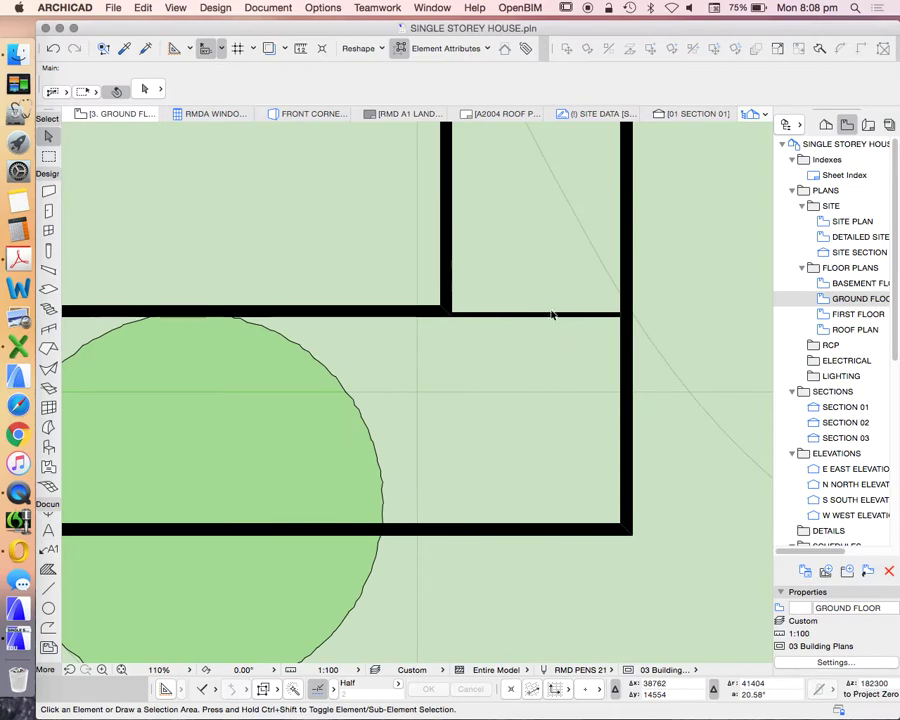
Step: Draw a 5400-long thin vertical wall from the inner wall corner down to the bottom exterior wall
{"action": "left_click", "coordinate": [536, 311], "text": "alt"}
{"action": "scroll", "coordinate": [480, 328], "scroll_direction": "up", "scroll_amount": 3}
{"action": "scroll", "coordinate": [474, 324], "scroll_direction": "up", "scroll_amount": 2}
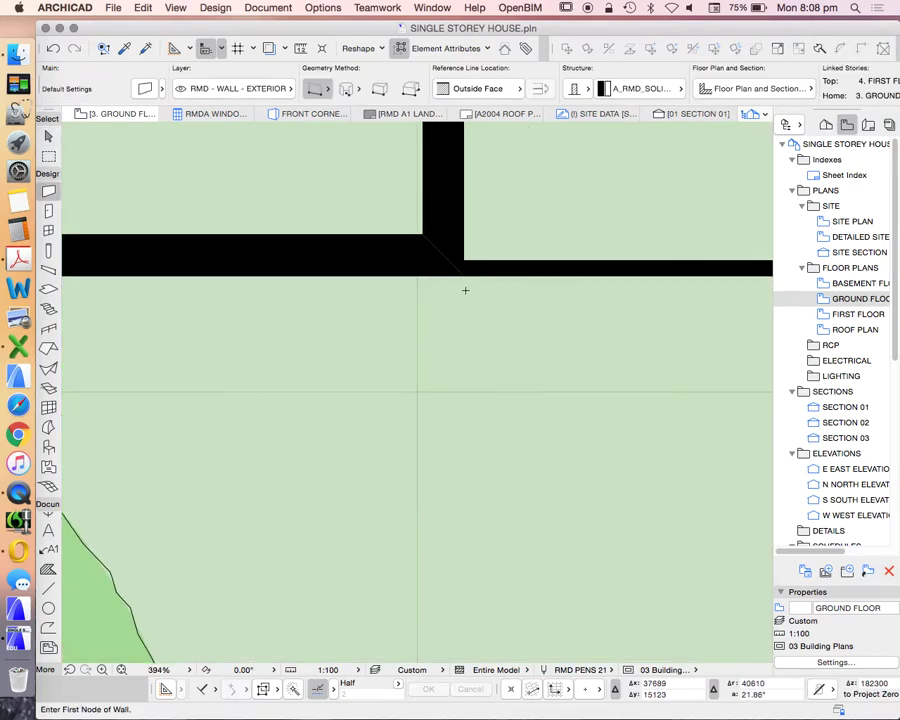
{"action": "left_click", "coordinate": [467, 271]}
{"action": "scroll", "coordinate": [468, 272], "scroll_direction": "down", "scroll_amount": 2}
{"action": "scroll", "coordinate": [467, 271], "scroll_direction": "down", "scroll_amount": 2}
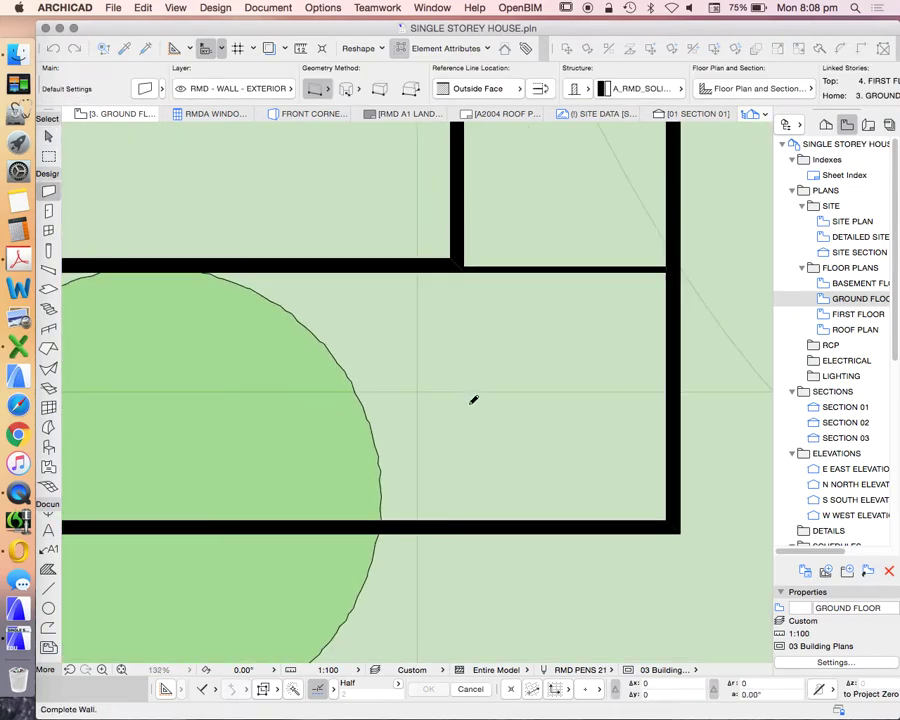
{"action": "left_click", "coordinate": [464, 517]}
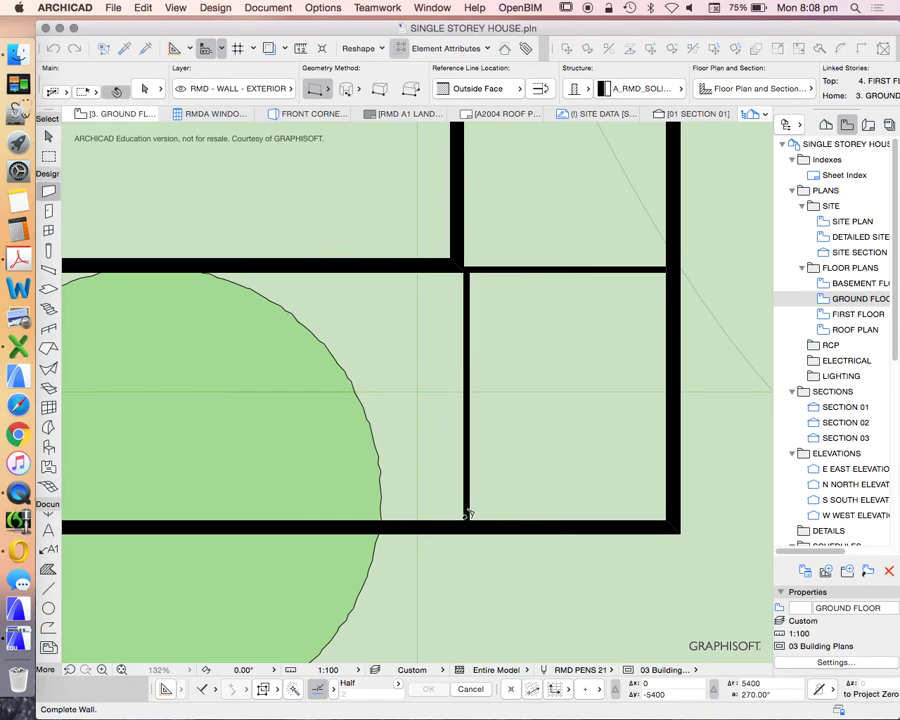
{"action": "key", "text": "Escape"}
{"action": "scroll", "coordinate": [465, 264], "scroll_direction": "up", "scroll_amount": 3}
{"action": "scroll", "coordinate": [464, 298], "scroll_direction": "up", "scroll_amount": 2}
{"action": "scroll", "coordinate": [464, 300], "scroll_direction": "down", "scroll_amount": 5}
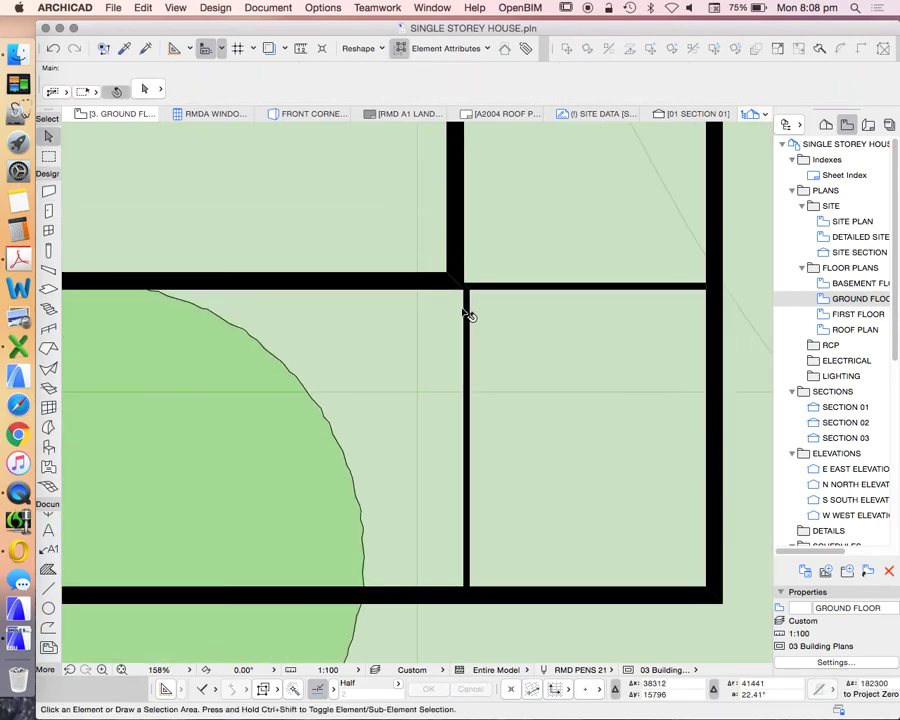
Step: Drag the new 5400-long vertical wall exactly 1000 to the right using the Distance tracker
{"action": "left_click_drag", "start_coordinate": [467, 320], "coordinate": [517, 325]}
{"action": "key", "text": "Escape"}
{"action": "left_click", "coordinate": [567, 49]}
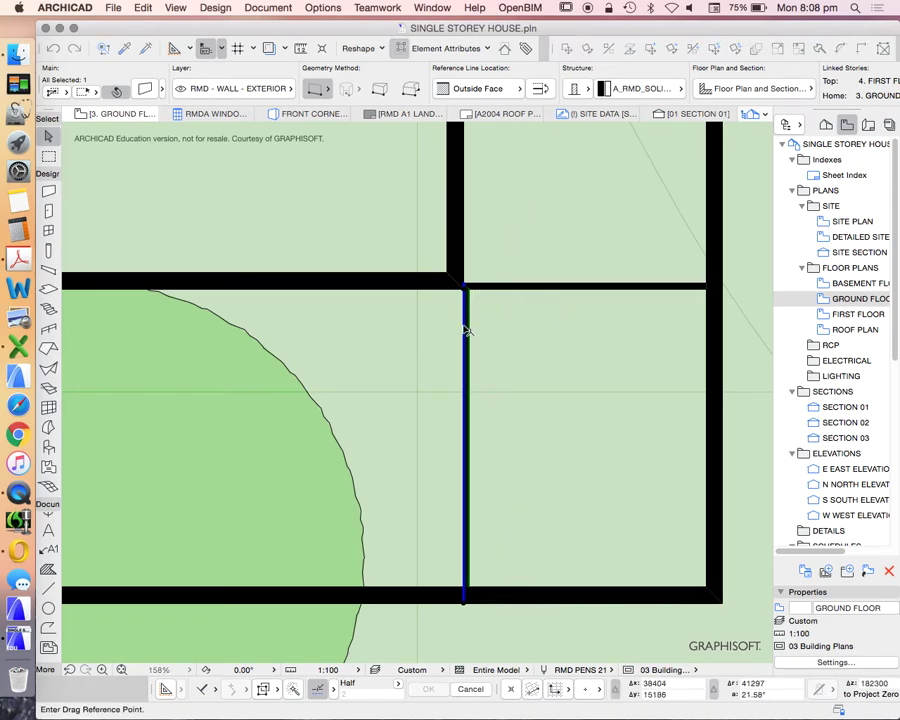
{"action": "left_click", "coordinate": [464, 327]}
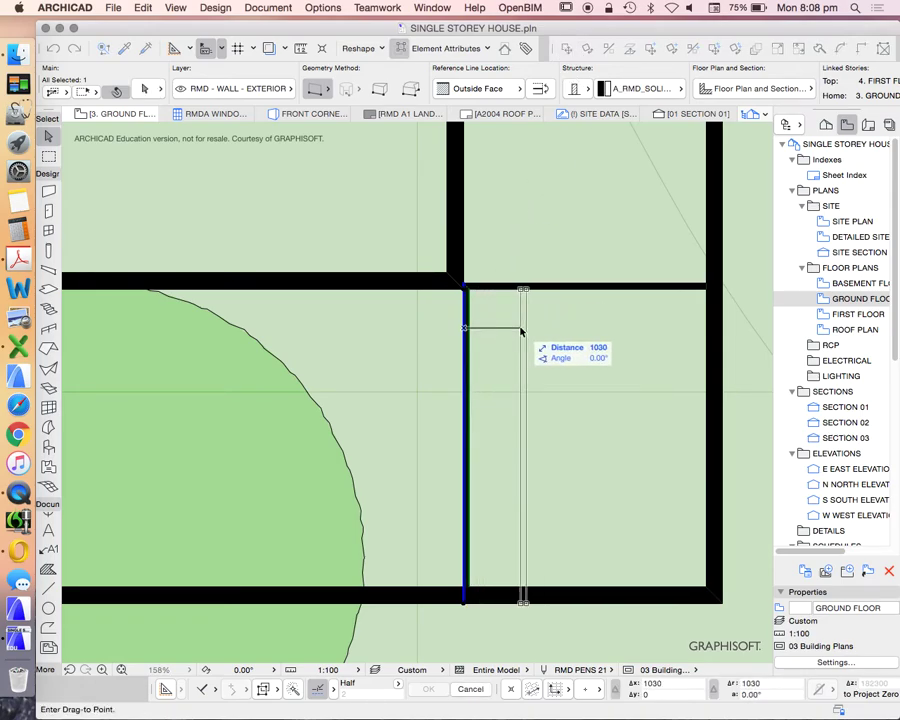
{"action": "key", "text": "Tab"}
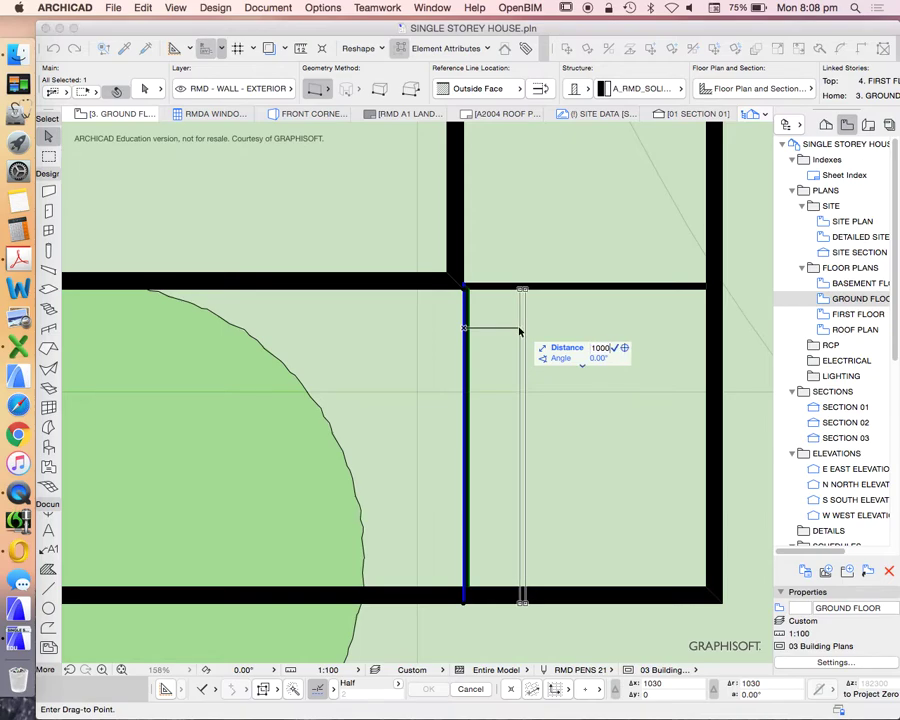
{"action": "type", "text": "1000"}
{"action": "key", "text": "Return"}
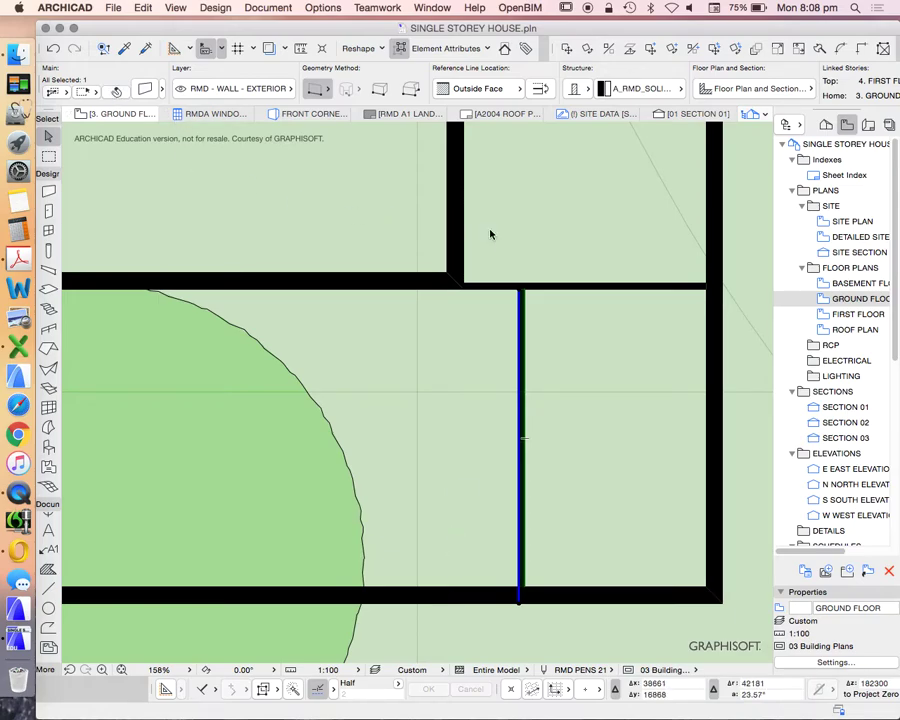
Step: Mirror a copy of the vertical wall along its own axis
{"action": "left_click", "coordinate": [699, 50]}
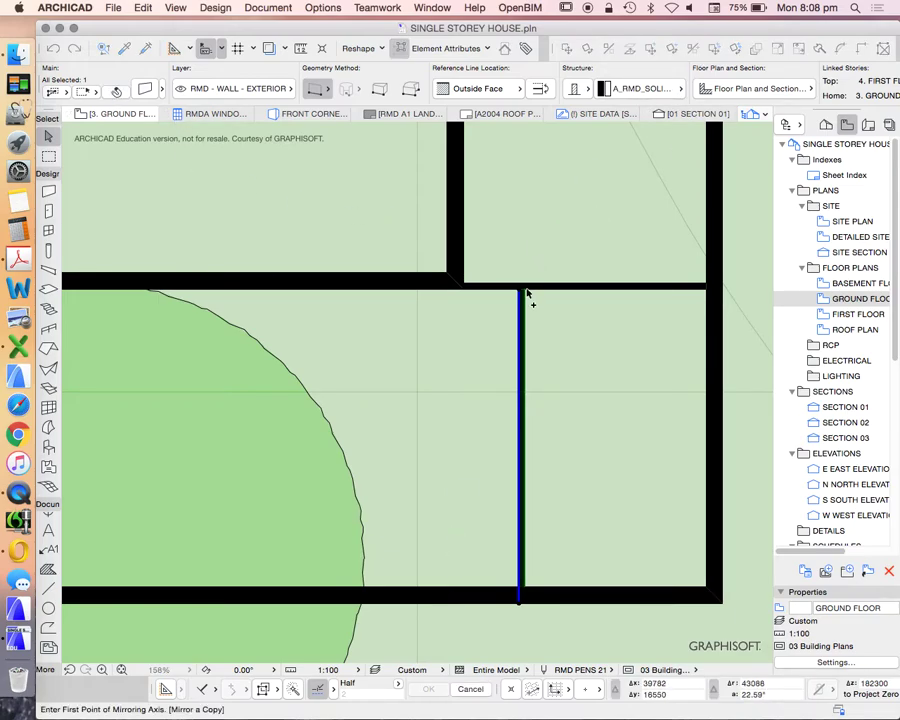
{"action": "scroll", "coordinate": [522, 294], "scroll_direction": "up", "scroll_amount": 2}
{"action": "left_click", "coordinate": [519, 296]}
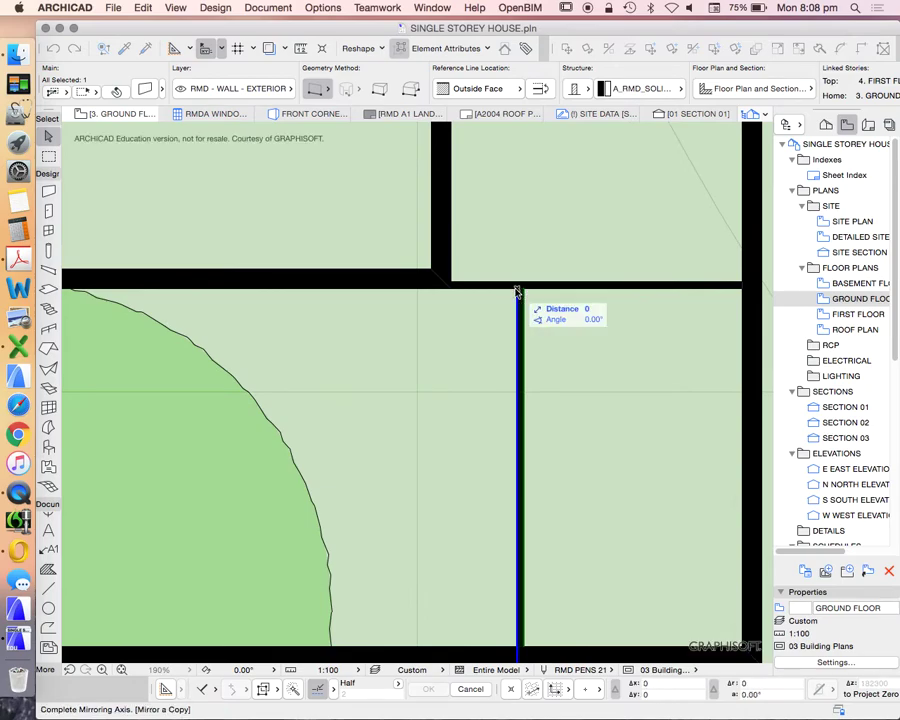
{"action": "left_click", "coordinate": [515, 378]}
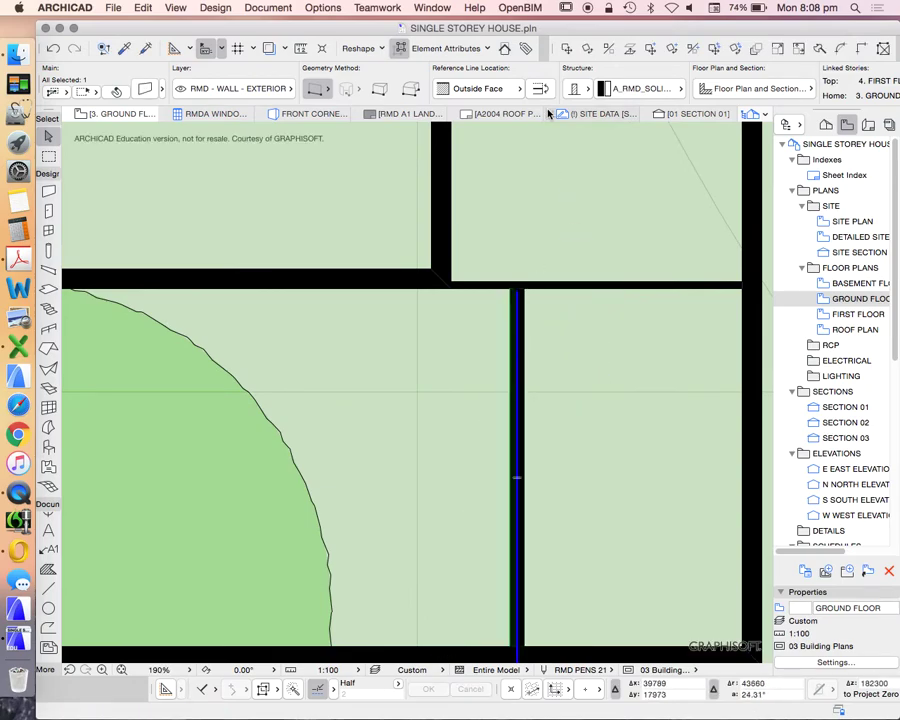
Step: Move the wall copy 1000 to the left onto the corner and check its placement
{"action": "left_click", "coordinate": [567, 52]}
{"action": "scroll", "coordinate": [520, 294], "scroll_direction": "up", "scroll_amount": 1}
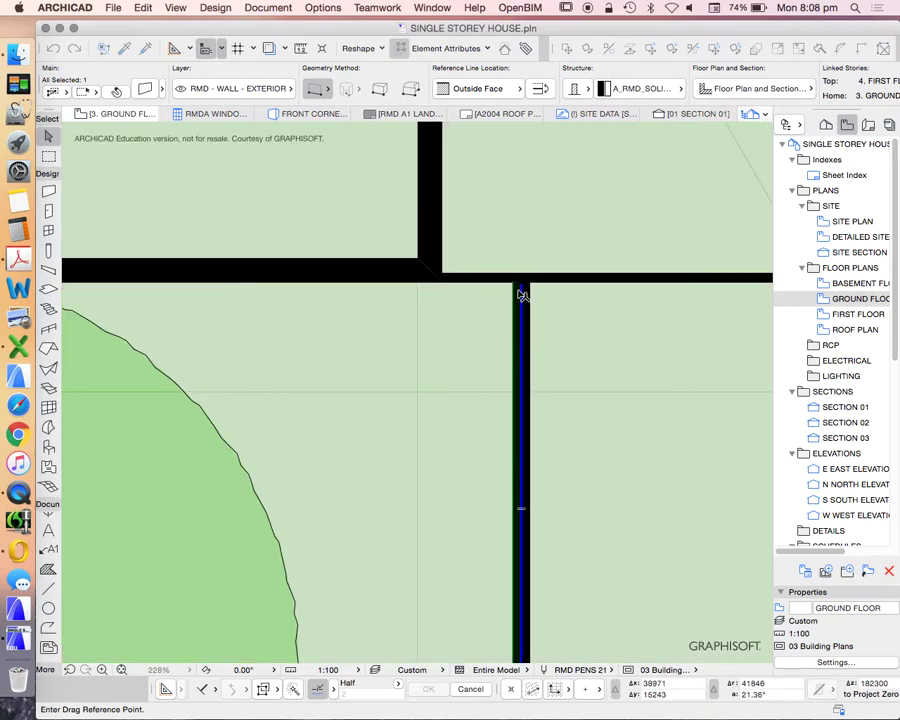
{"action": "left_click", "coordinate": [521, 285]}
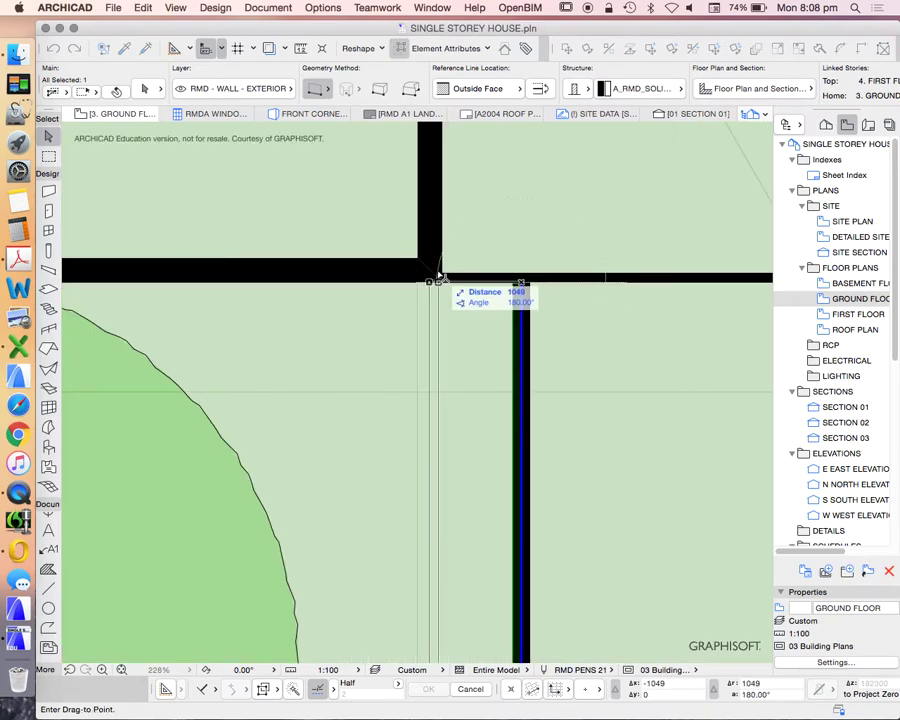
{"action": "left_click", "coordinate": [438, 279]}
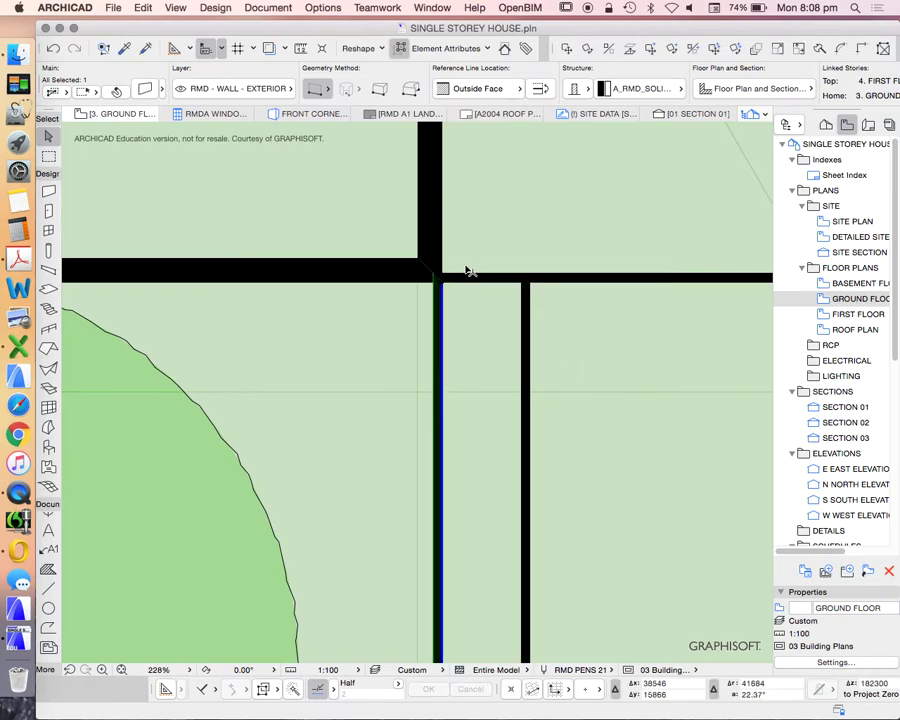
{"action": "scroll", "coordinate": [470, 275], "scroll_direction": "down", "scroll_amount": 1}
{"action": "left_click", "coordinate": [454, 285]}
{"action": "scroll", "coordinate": [444, 283], "scroll_direction": "up", "scroll_amount": 9}
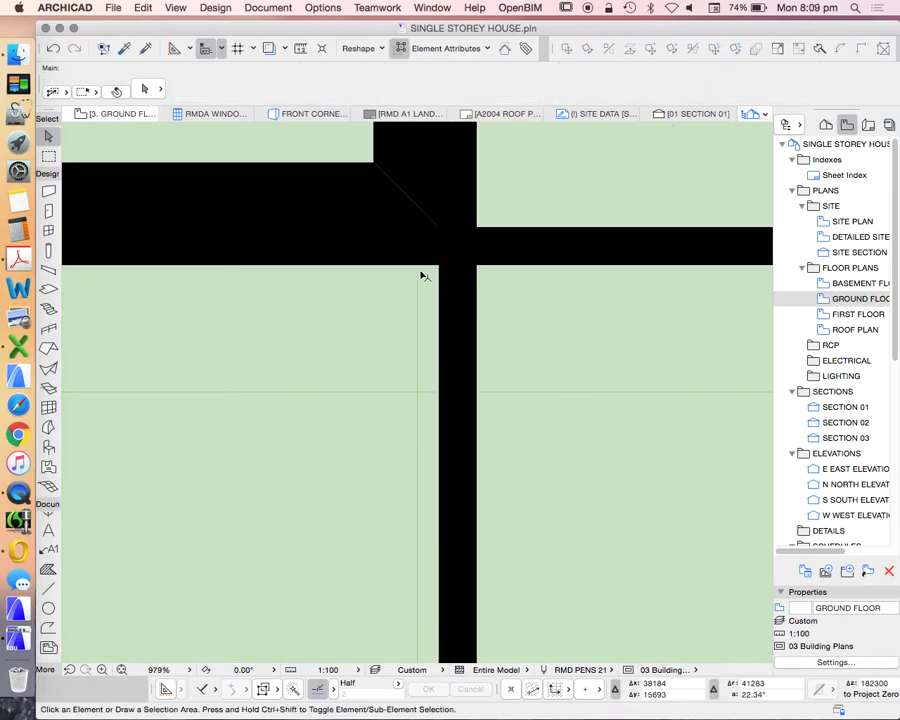
{"action": "scroll", "coordinate": [430, 270], "scroll_direction": "down", "scroll_amount": 4}
{"action": "scroll", "coordinate": [447, 268], "scroll_direction": "down", "scroll_amount": 5}
{"action": "left_click", "coordinate": [452, 280]}
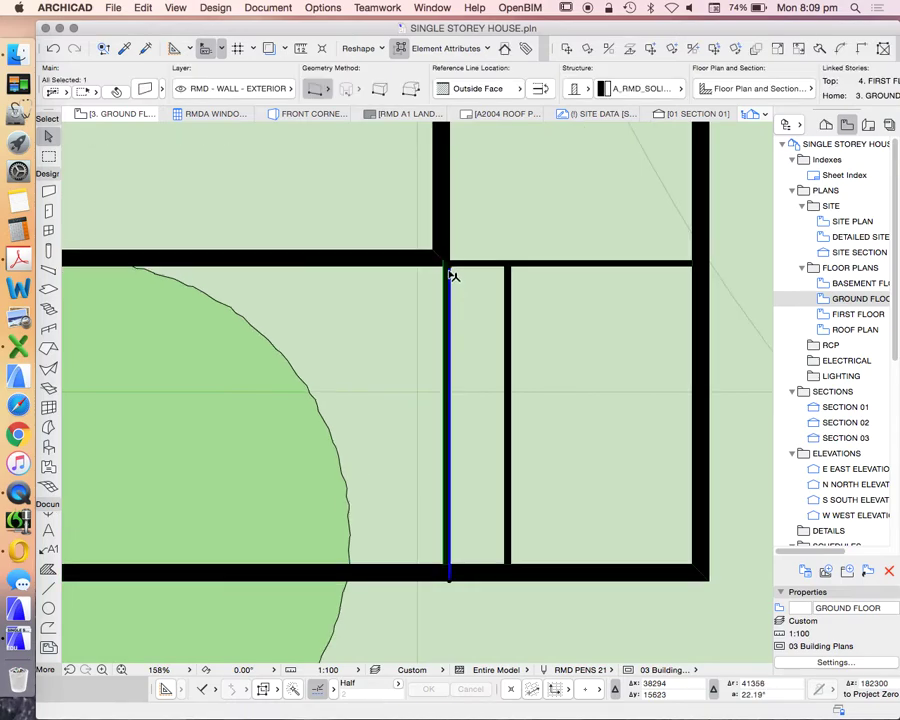
{"action": "scroll", "coordinate": [452, 275], "scroll_direction": "up", "scroll_amount": 3}
{"action": "scroll", "coordinate": [428, 266], "scroll_direction": "down", "scroll_amount": 5}
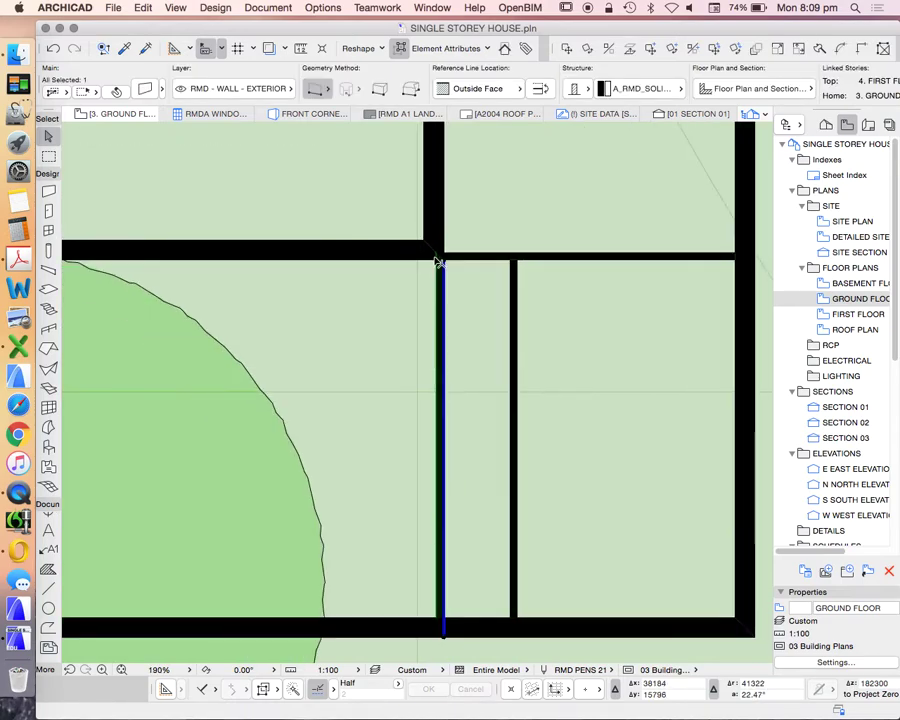
{"action": "scroll", "coordinate": [540, 306], "scroll_direction": "down", "scroll_amount": 2}
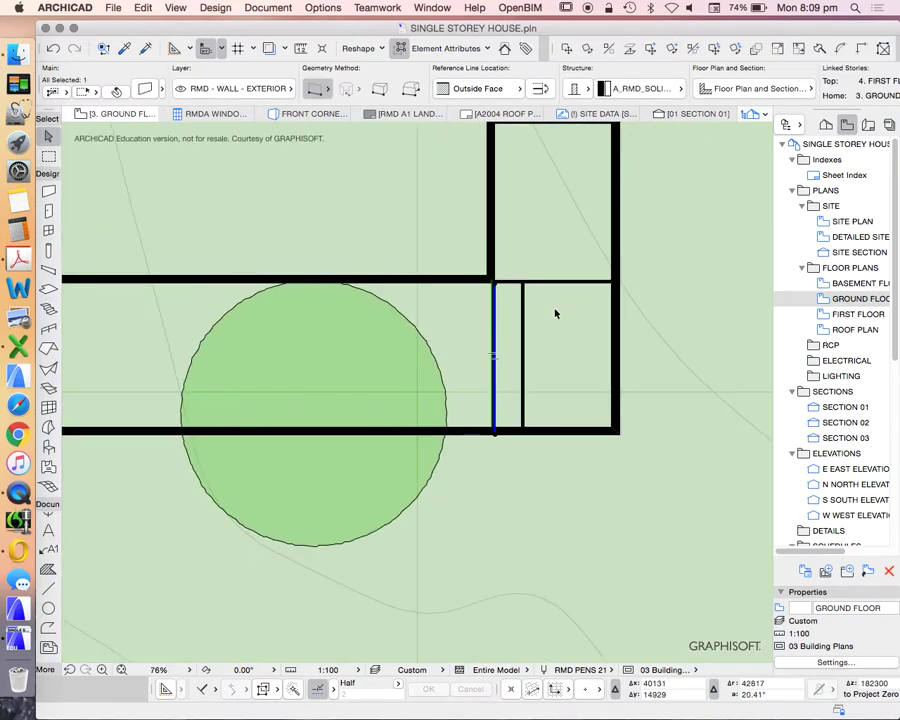
{"action": "left_click", "coordinate": [544, 309]}
{"action": "scroll", "coordinate": [600, 270], "scroll_direction": "down", "scroll_amount": 2}
{"action": "scroll", "coordinate": [589, 294], "scroll_direction": "up", "scroll_amount": 1}
Step: Select the upper horizontal interior wall and mirror a copy along its own axis
{"action": "scroll", "coordinate": [589, 294], "scroll_direction": "up", "scroll_amount": 4}
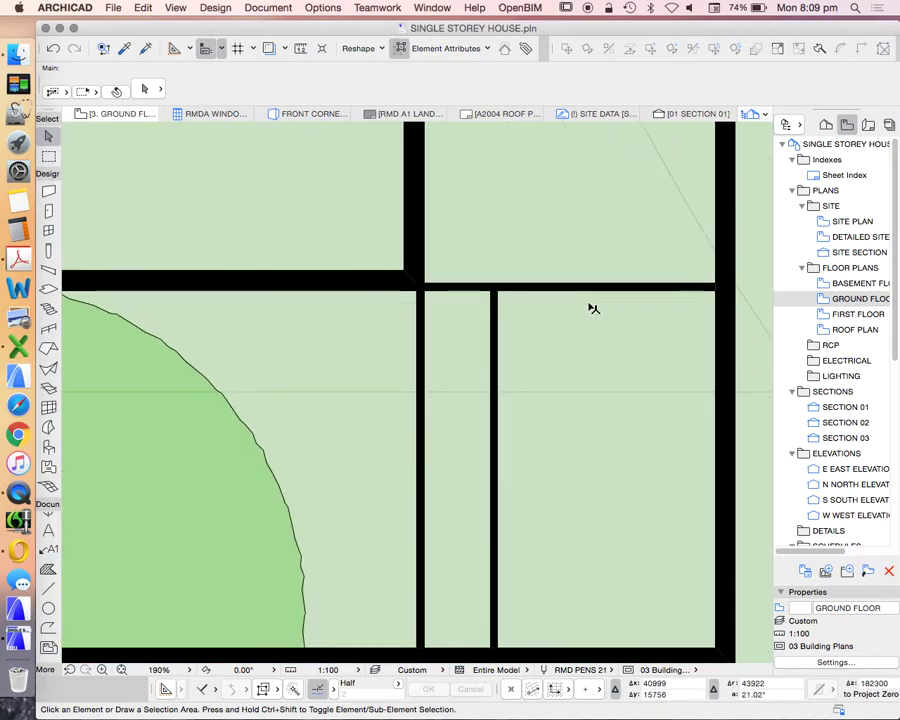
{"action": "scroll", "coordinate": [587, 308], "scroll_direction": "down", "scroll_amount": 3}
{"action": "scroll", "coordinate": [589, 301], "scroll_direction": "down", "scroll_amount": 2}
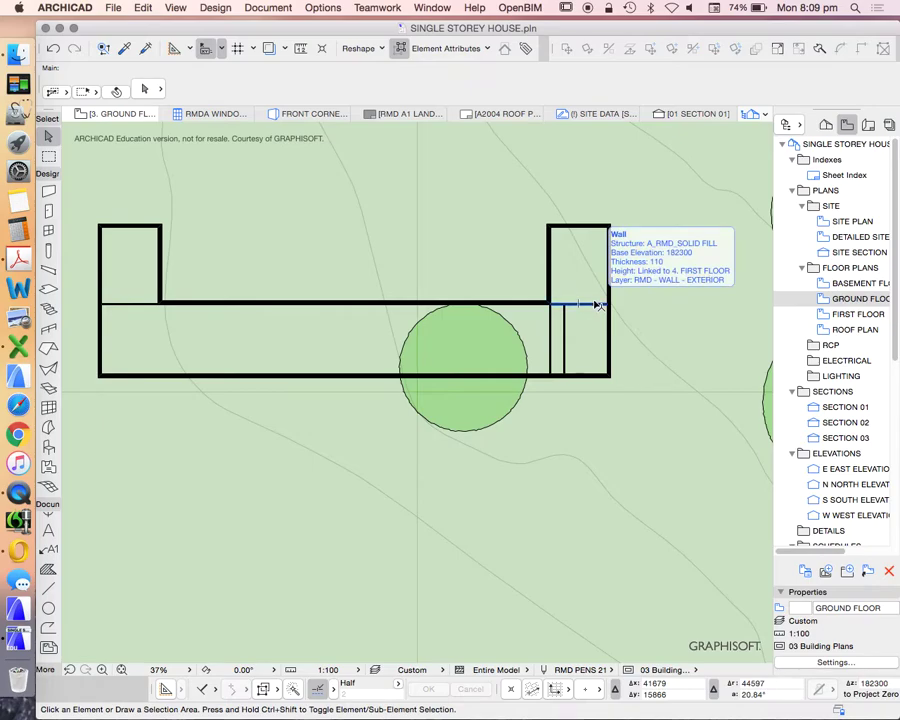
{"action": "scroll", "coordinate": [590, 306], "scroll_direction": "up", "scroll_amount": 4}
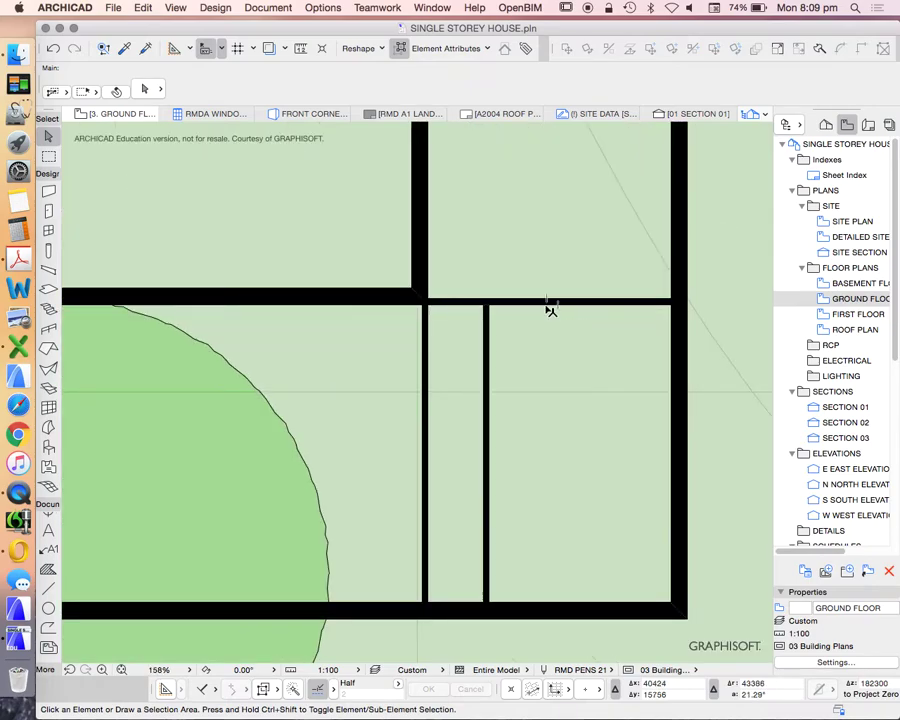
{"action": "left_click", "coordinate": [545, 305]}
{"action": "scroll", "coordinate": [490, 354], "scroll_direction": "up", "scroll_amount": 1}
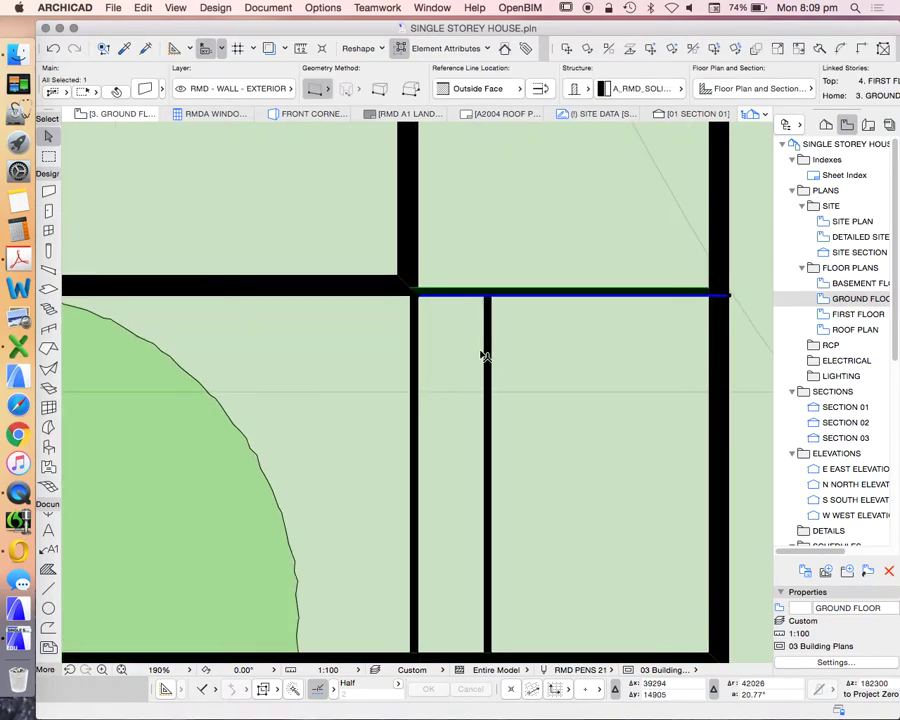
{"action": "left_click", "coordinate": [683, 48]}
{"action": "left_click", "coordinate": [455, 303]}
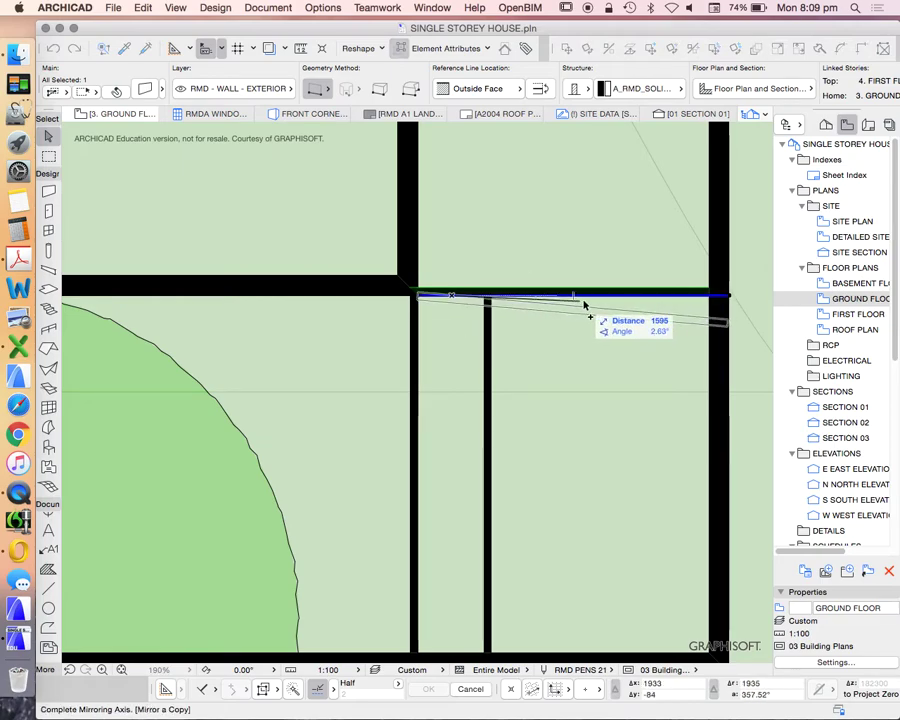
{"action": "left_click", "coordinate": [620, 298]}
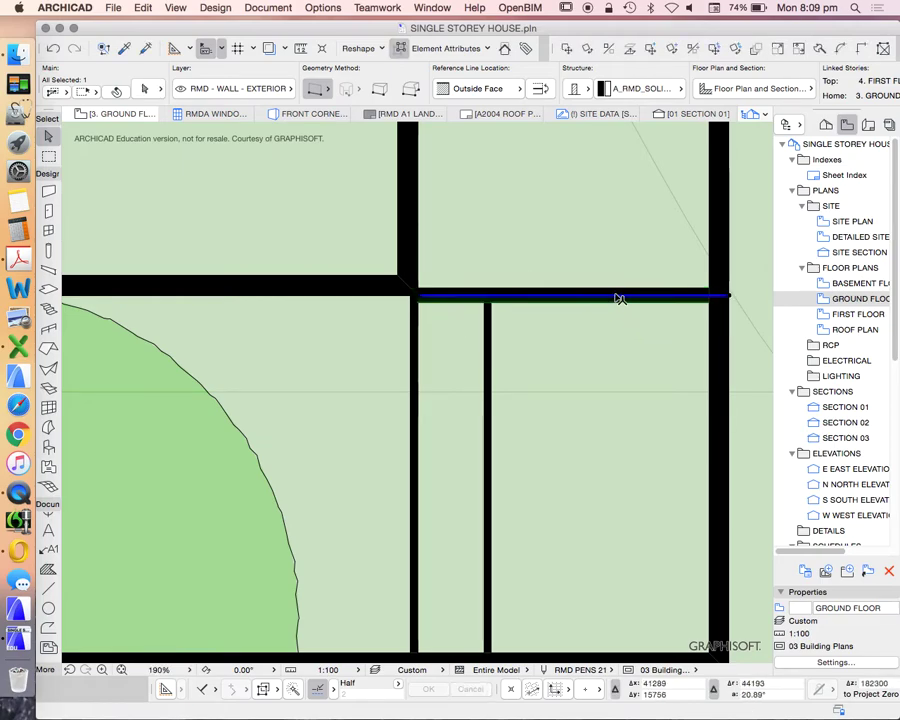
Step: Drag the copied wall 1000 down and deselect it
{"action": "left_click", "coordinate": [566, 48]}
{"action": "left_click", "coordinate": [517, 298]}
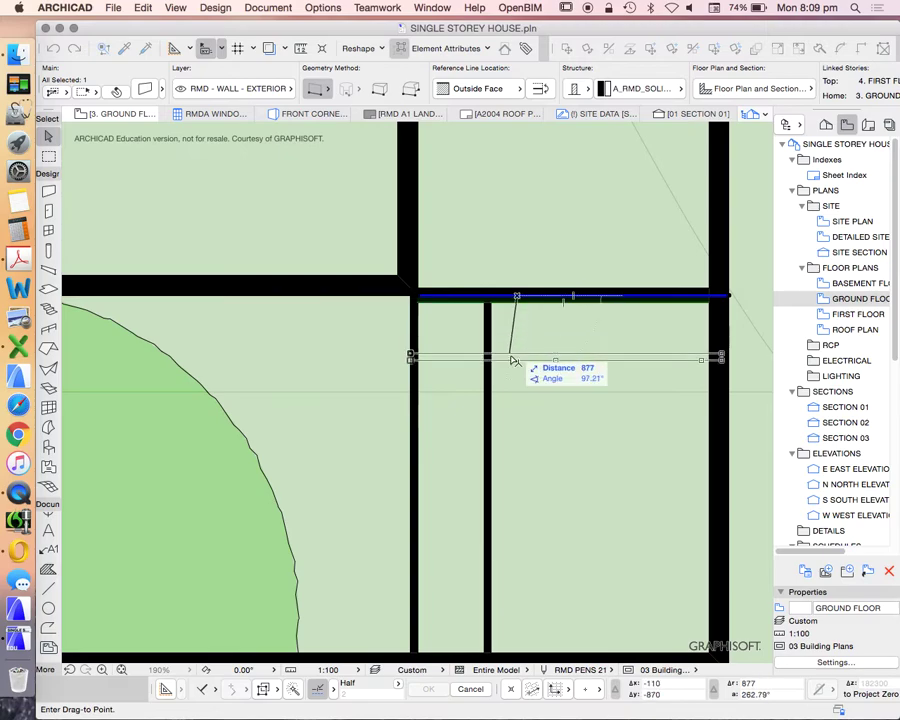
{"action": "type", "text": "1000"}
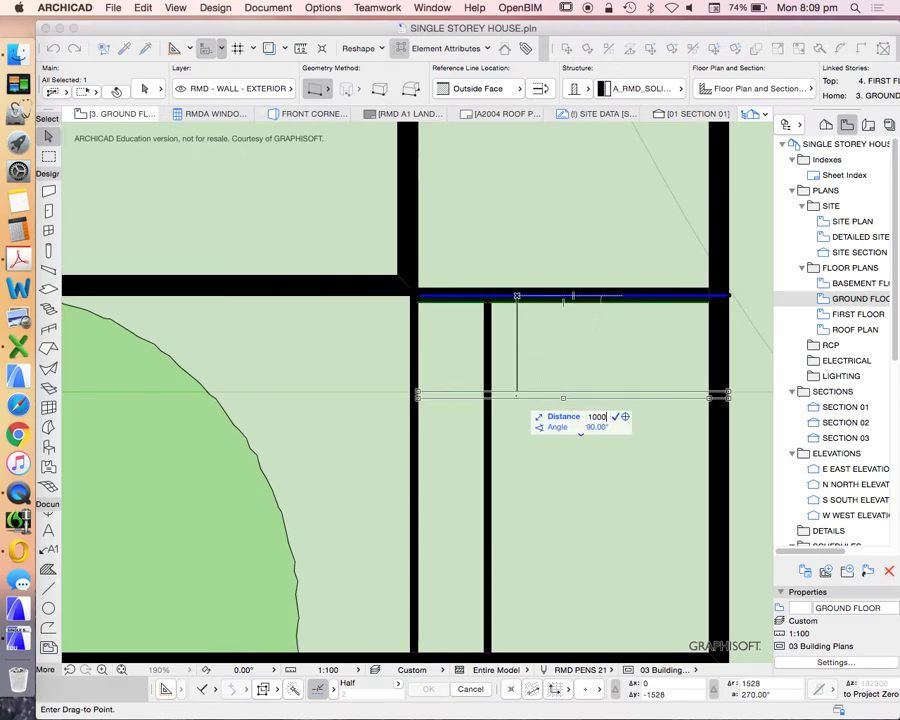
{"action": "key", "text": "Return"}
{"action": "key", "text": "Escape"}
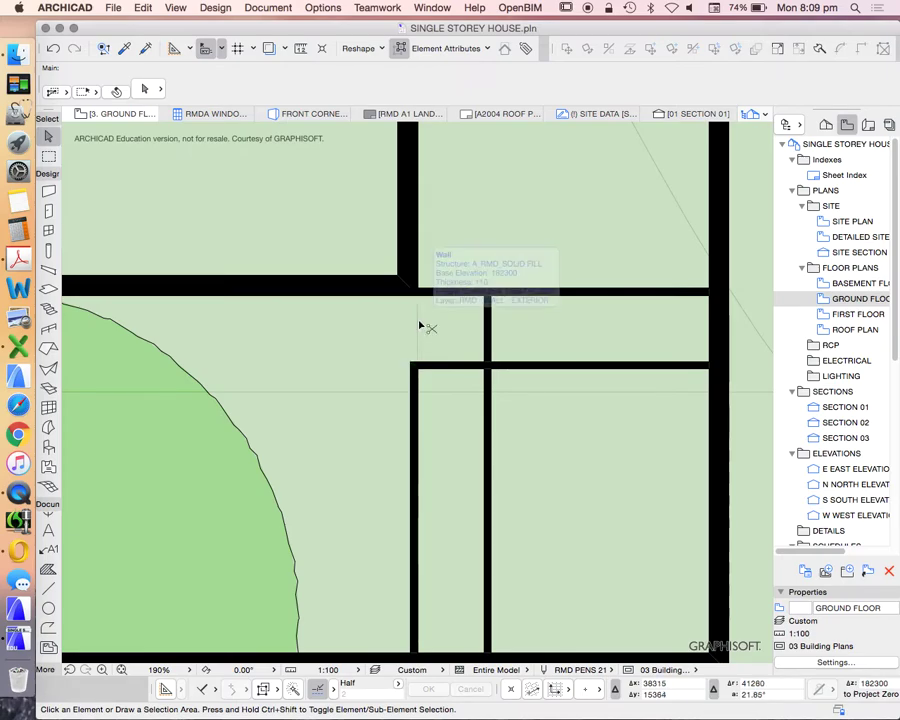
Step: Inspect the horizontal exterior wall and the three walls meeting at the corner
{"action": "left_click", "coordinate": [418, 296]}
{"action": "key", "text": "Escape"}
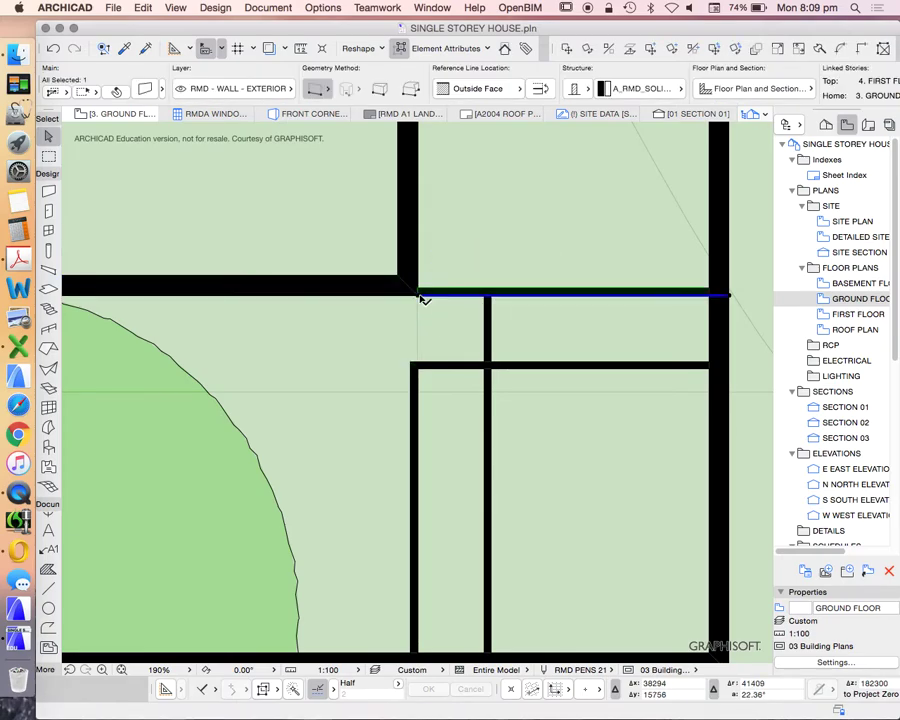
{"action": "left_click_drag", "start_coordinate": [376, 267], "coordinate": [422, 293]}
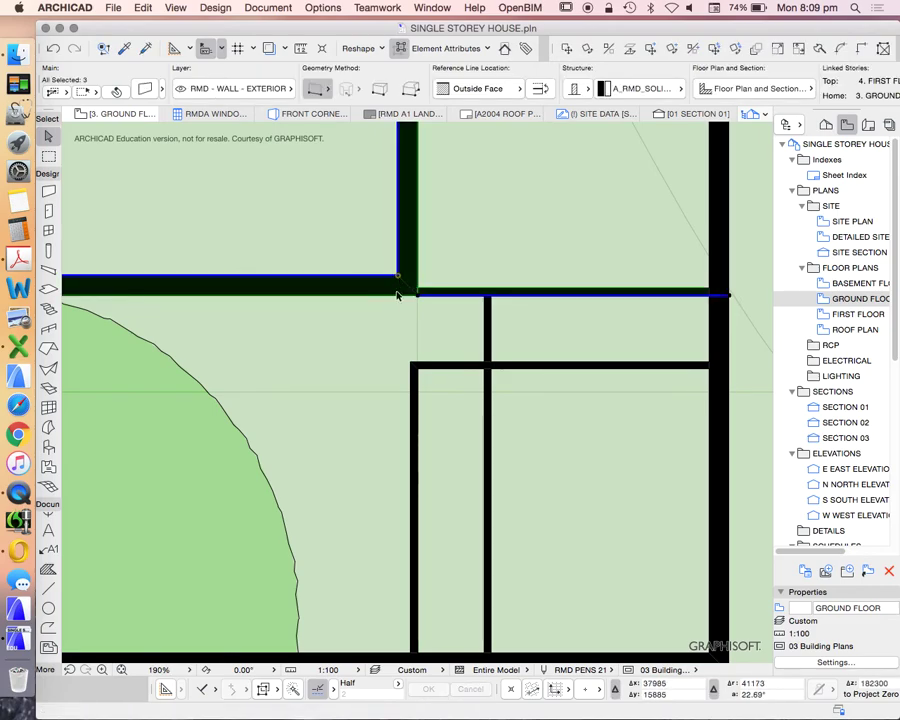
{"action": "key", "text": "Escape"}
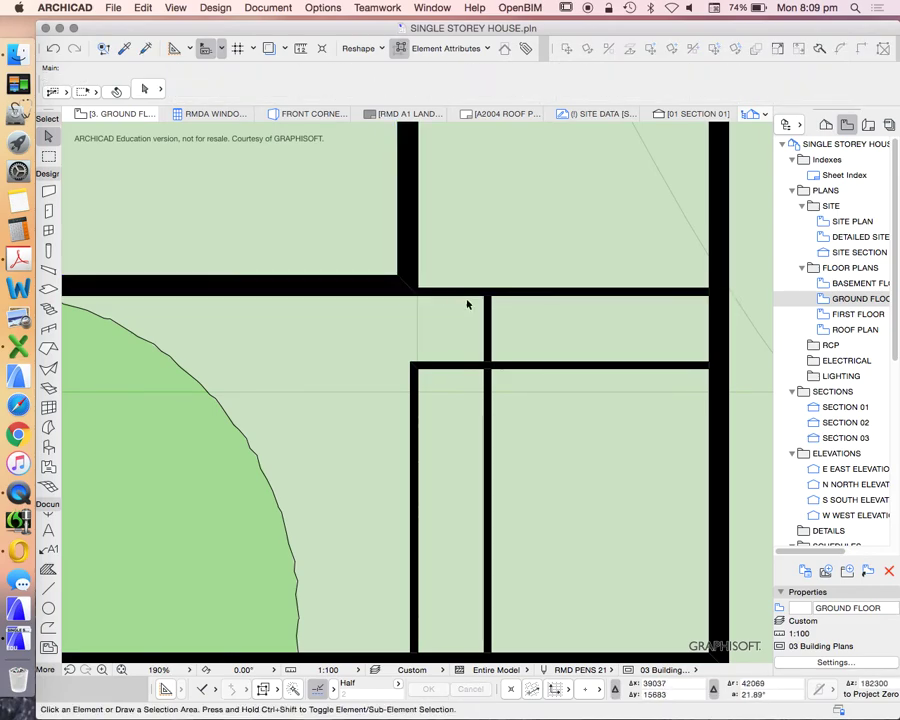
{"action": "scroll", "coordinate": [467, 330], "scroll_direction": "down", "scroll_amount": 3}
{"action": "scroll", "coordinate": [476, 339], "scroll_direction": "up", "scroll_amount": 3}
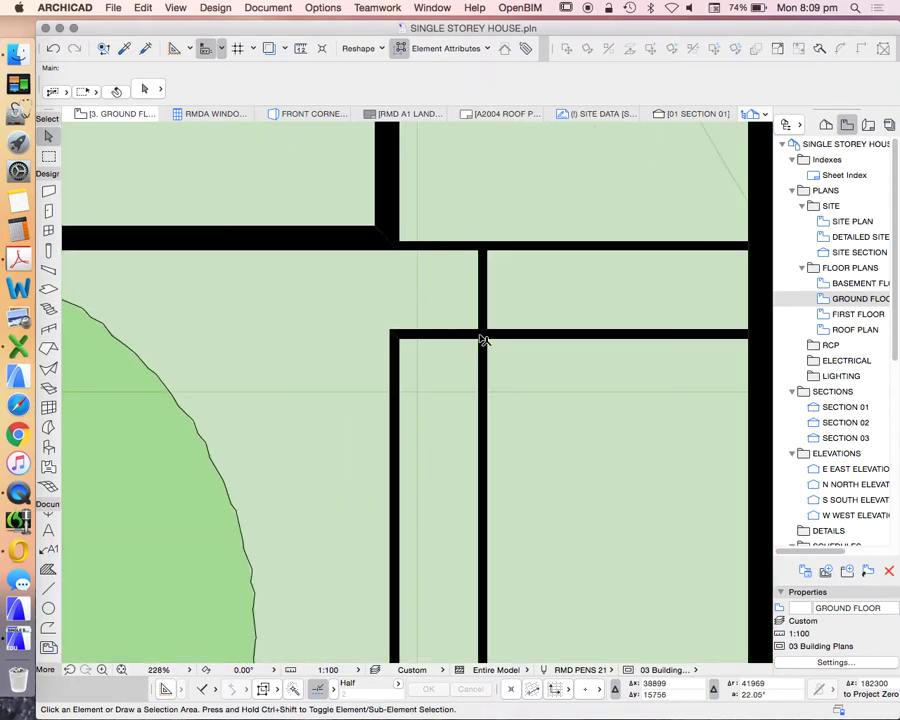
{"action": "scroll", "coordinate": [474, 310], "scroll_direction": "down", "scroll_amount": 1}
{"action": "scroll", "coordinate": [466, 346], "scroll_direction": "down", "scroll_amount": 3}
{"action": "scroll", "coordinate": [464, 345], "scroll_direction": "up", "scroll_amount": 4}
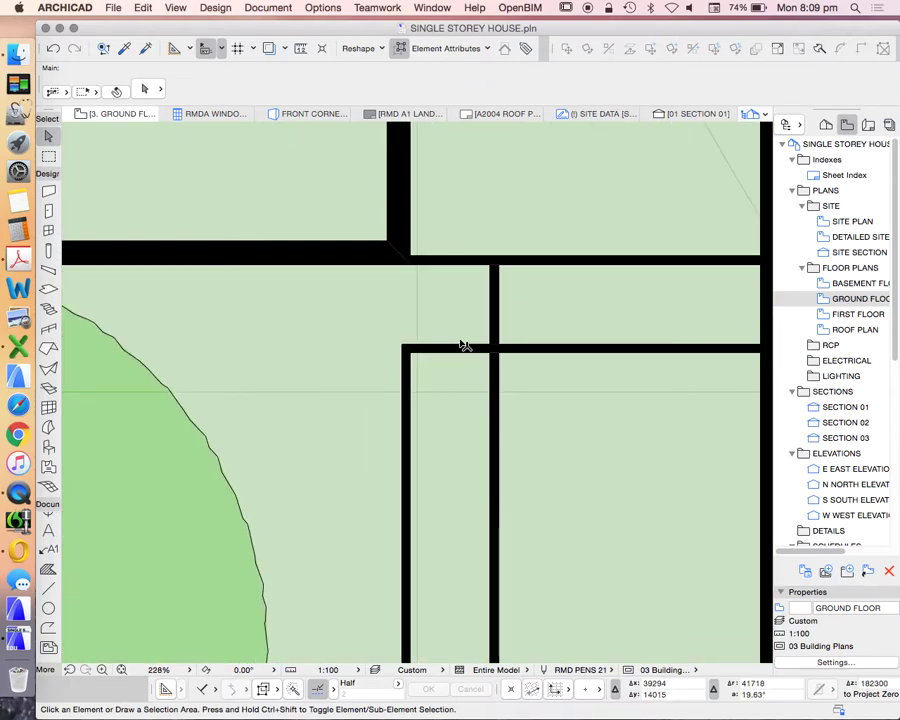
{"action": "scroll", "coordinate": [493, 321], "scroll_direction": "down", "scroll_amount": 4}
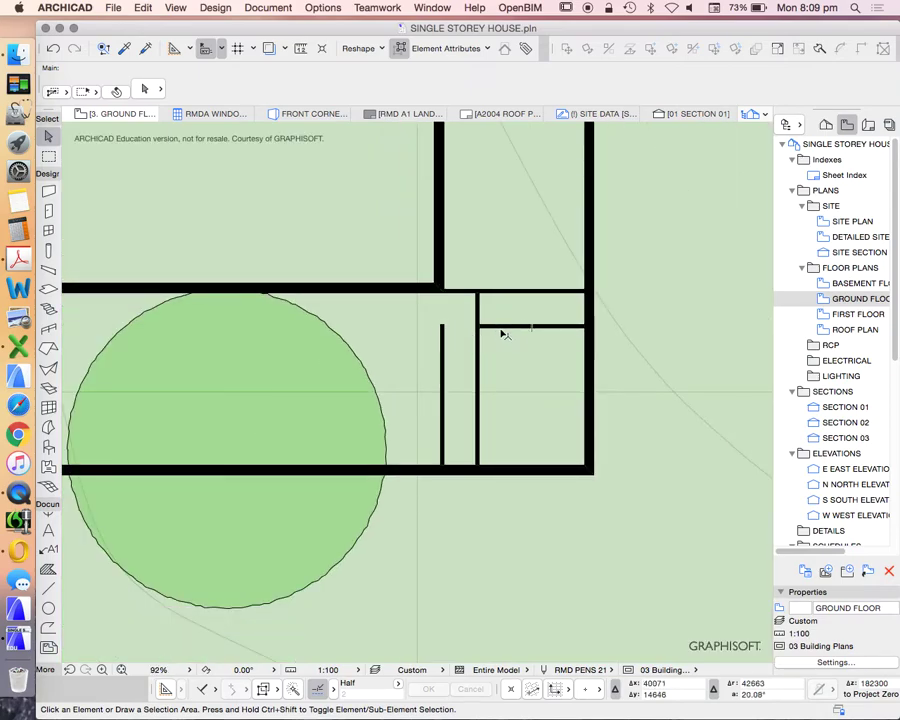
Step: Drag the lower short interior wall 4700 to the left from its right end
{"action": "left_click", "coordinate": [503, 330]}
{"action": "scroll", "coordinate": [506, 341], "scroll_direction": "up", "scroll_amount": 1}
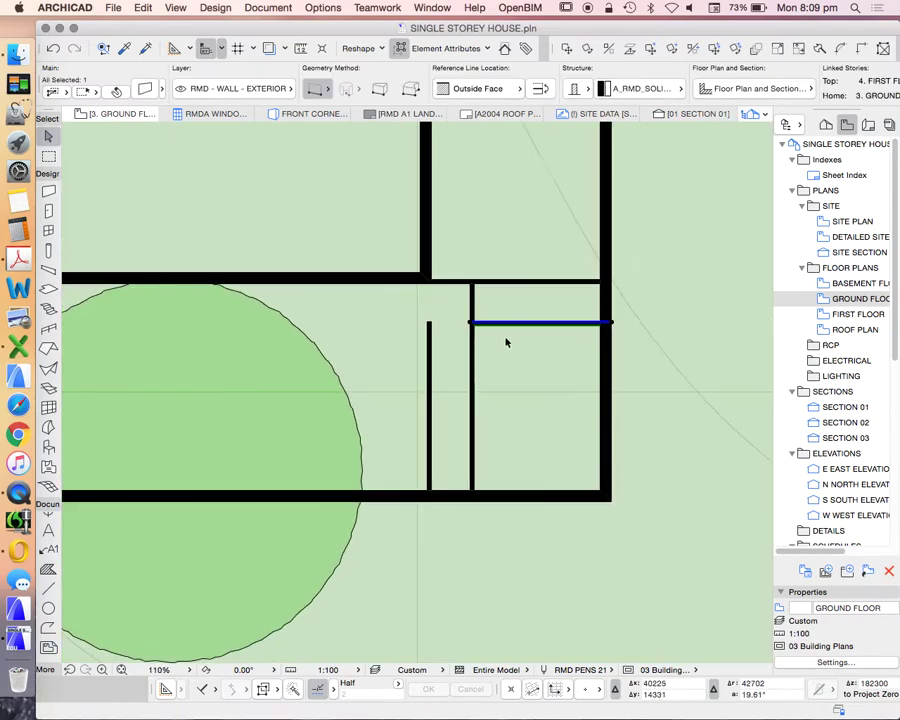
{"action": "left_click", "coordinate": [567, 49]}
{"action": "left_click", "coordinate": [611, 323]}
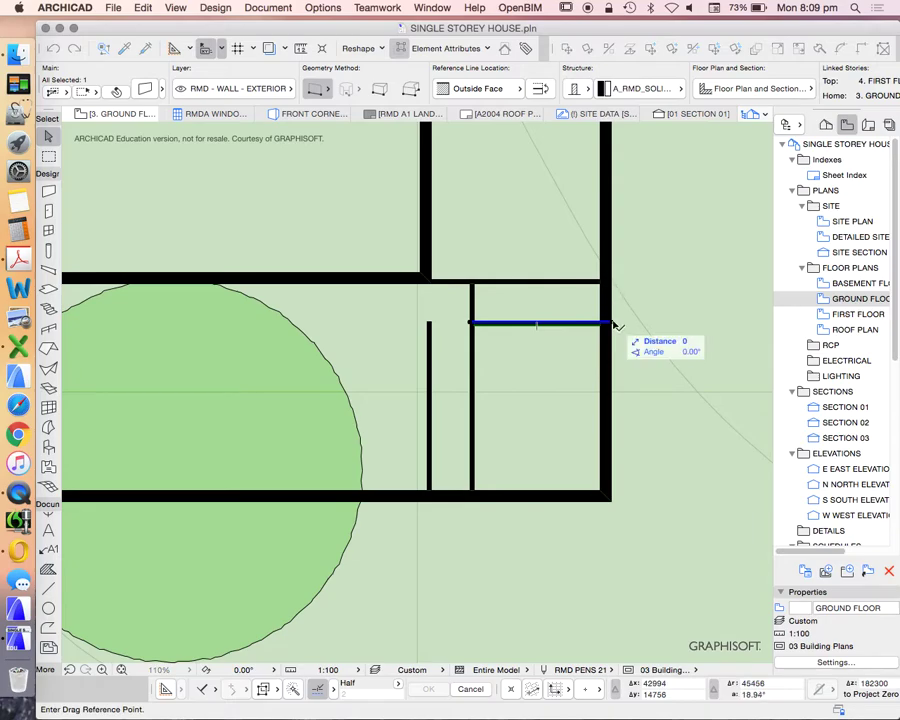
{"action": "left_click", "coordinate": [432, 325]}
{"action": "left_click", "coordinate": [430, 340]}
{"action": "scroll", "coordinate": [427, 321], "scroll_direction": "up", "scroll_amount": 9}
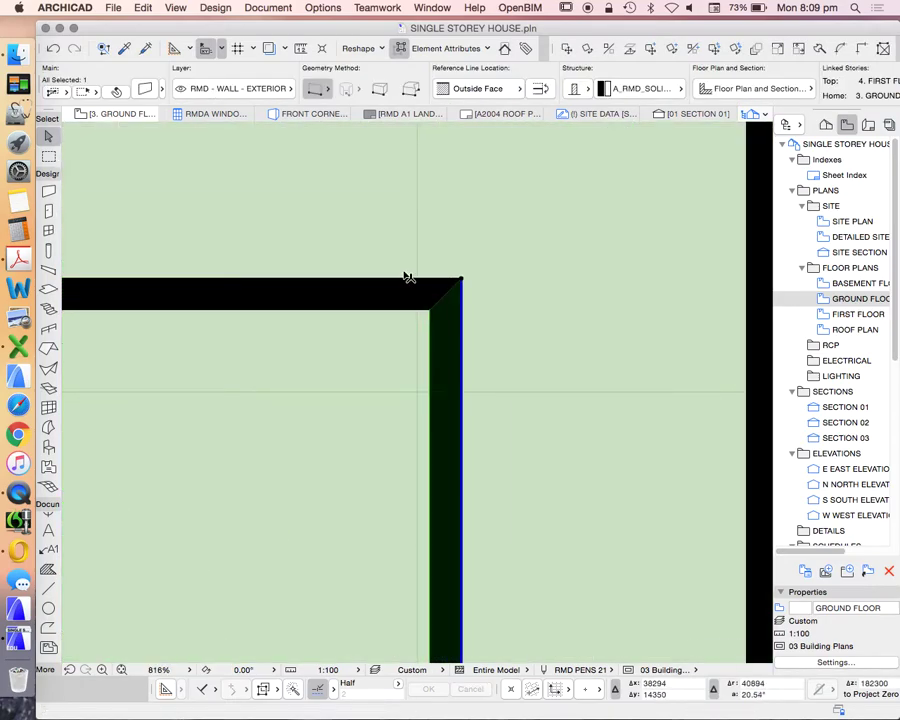
Step: Select the vertical interior wall and start a mirrored copy, then cancel the mirror
{"action": "left_click", "coordinate": [452, 286]}
{"action": "scroll", "coordinate": [450, 286], "scroll_direction": "down", "scroll_amount": 5}
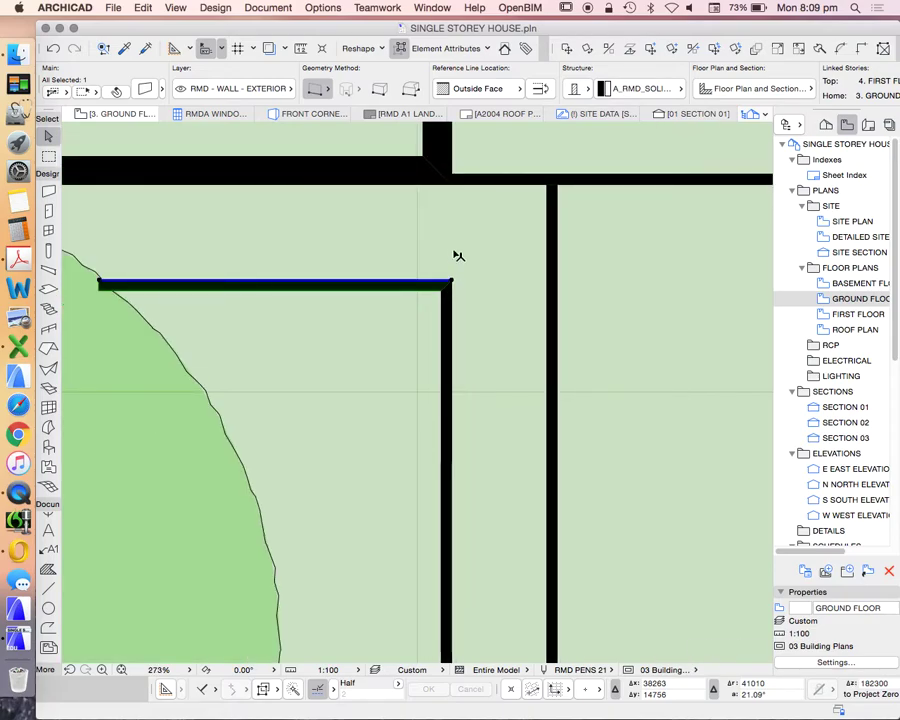
{"action": "scroll", "coordinate": [462, 266], "scroll_direction": "down", "scroll_amount": 6}
{"action": "scroll", "coordinate": [470, 298], "scroll_direction": "up", "scroll_amount": 3}
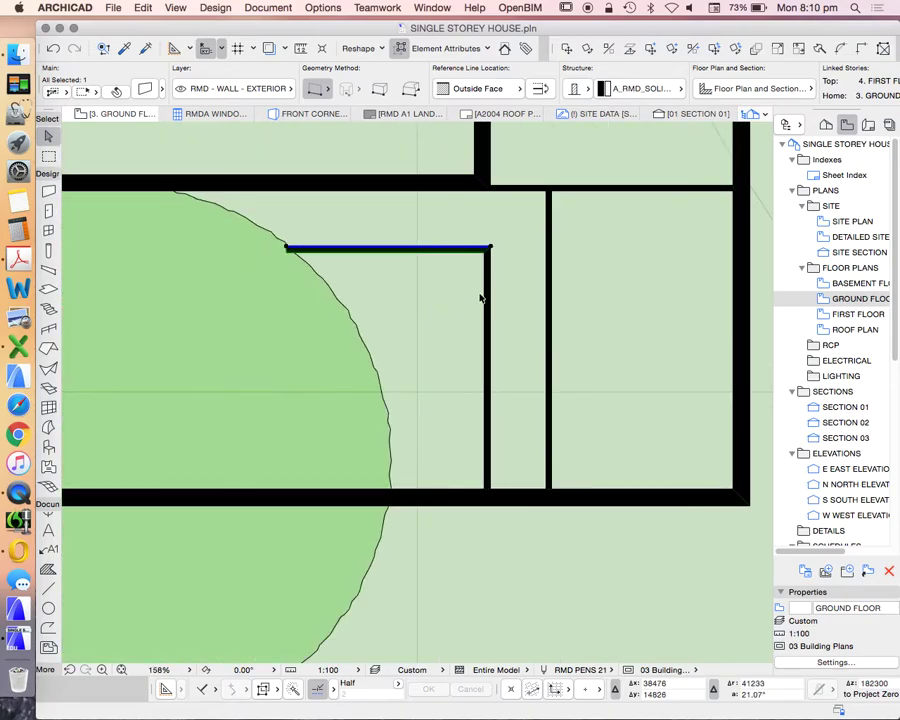
{"action": "left_click", "coordinate": [488, 290]}
{"action": "right_click", "coordinate": [386, 290]}
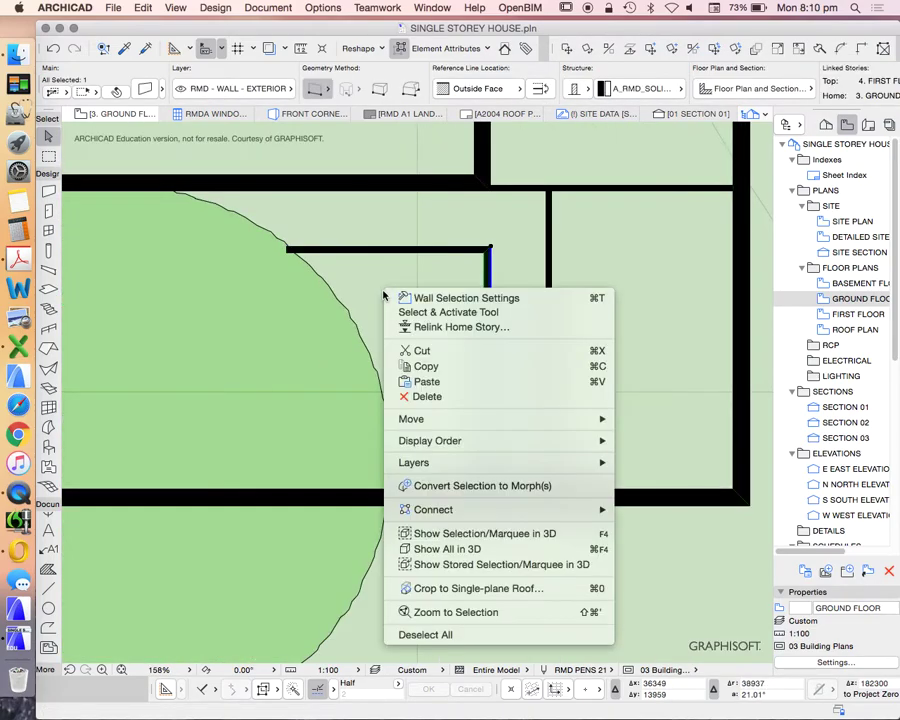
{"action": "mouse_move", "coordinate": [470, 419]}
{"action": "left_click", "coordinate": [668, 524]}
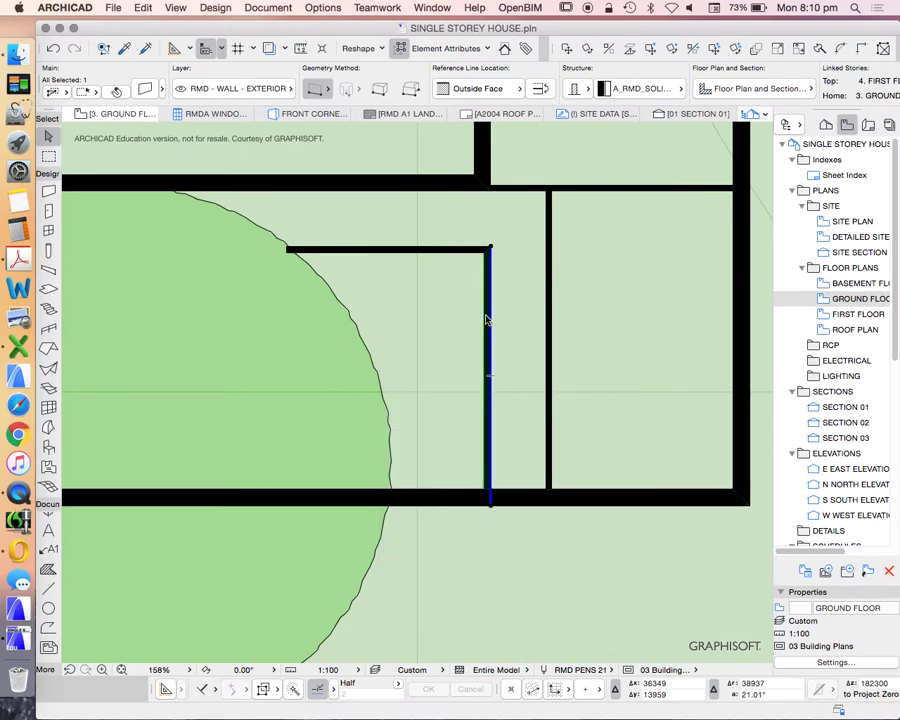
{"action": "left_click", "coordinate": [400, 248]}
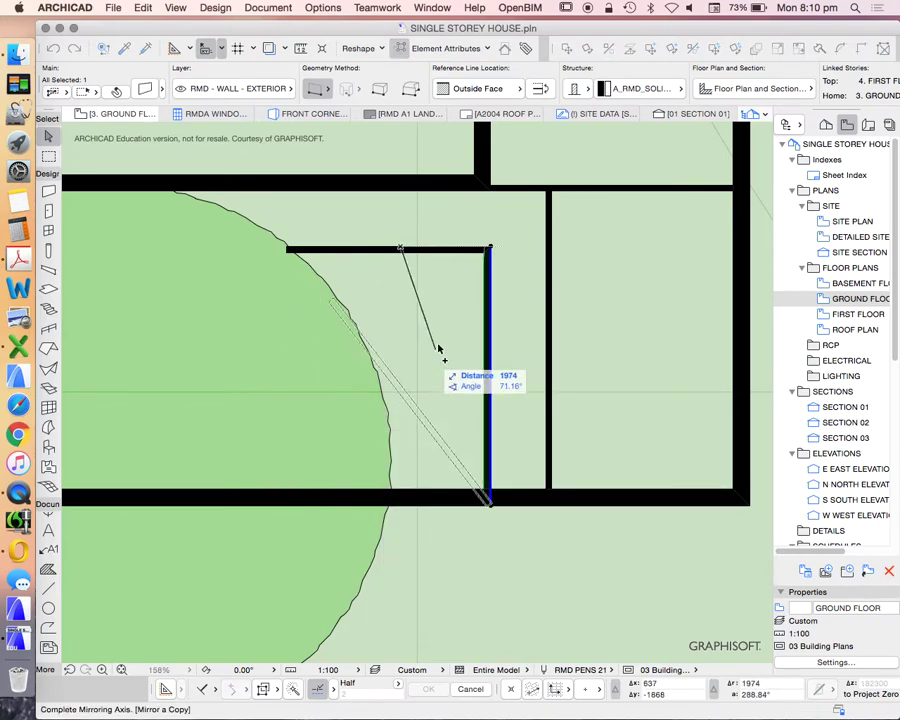
{"action": "key", "text": "Escape"}
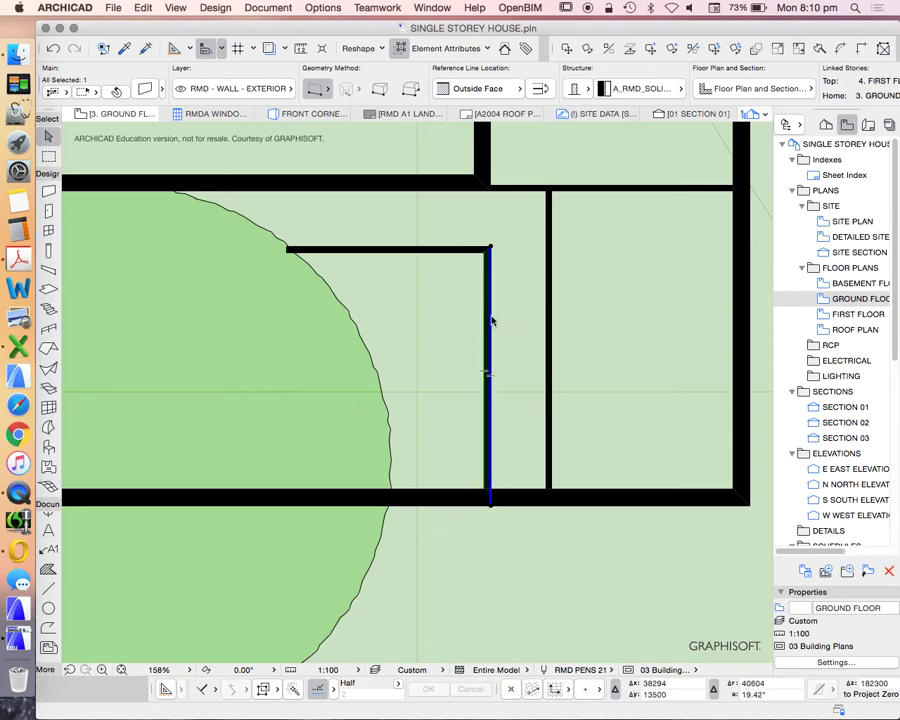
Step: Draw a 4400 mm wall from the horizontal wall's left end down to the bottom exterior wall
{"action": "left_click", "coordinate": [491, 320], "text": "alt"}
{"action": "key", "text": "Escape"}
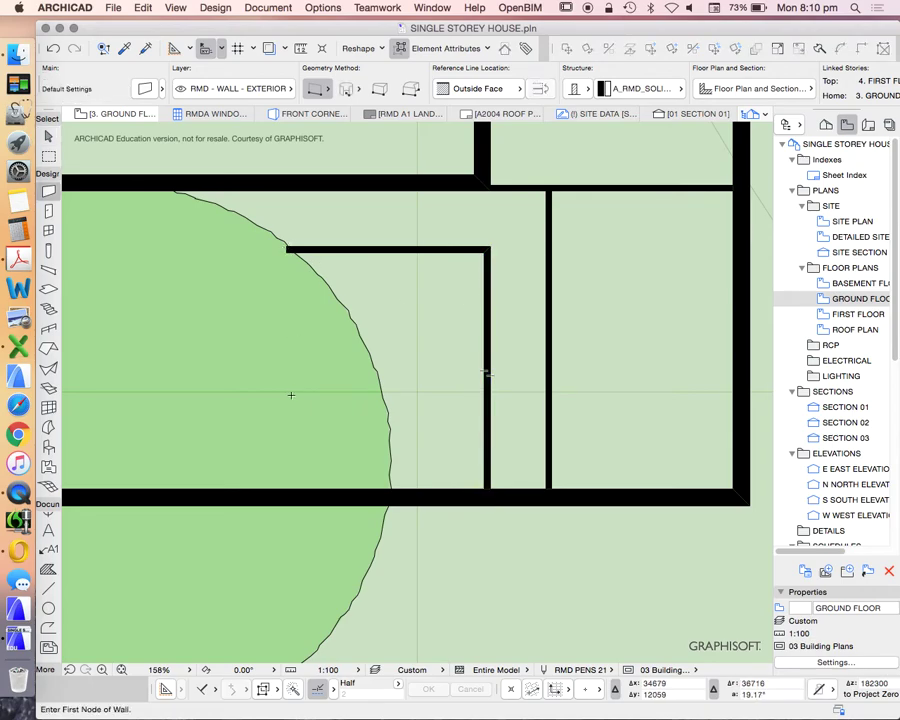
{"action": "left_click", "coordinate": [288, 248]}
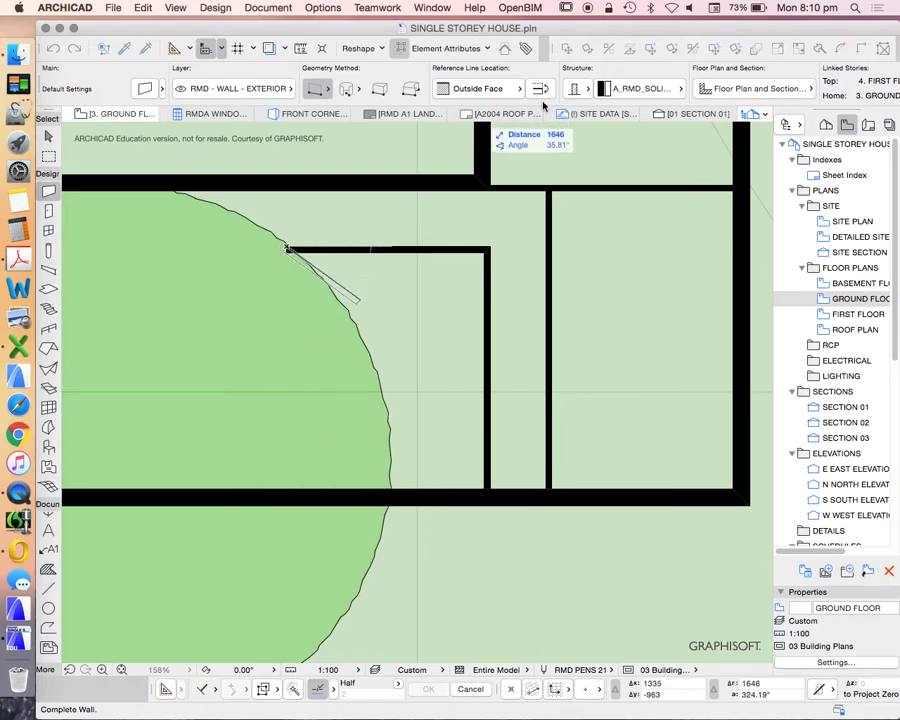
{"action": "left_click", "coordinate": [289, 490]}
{"action": "key", "text": "Escape"}
{"action": "scroll", "coordinate": [405, 263], "scroll_direction": "up", "scroll_amount": 3}
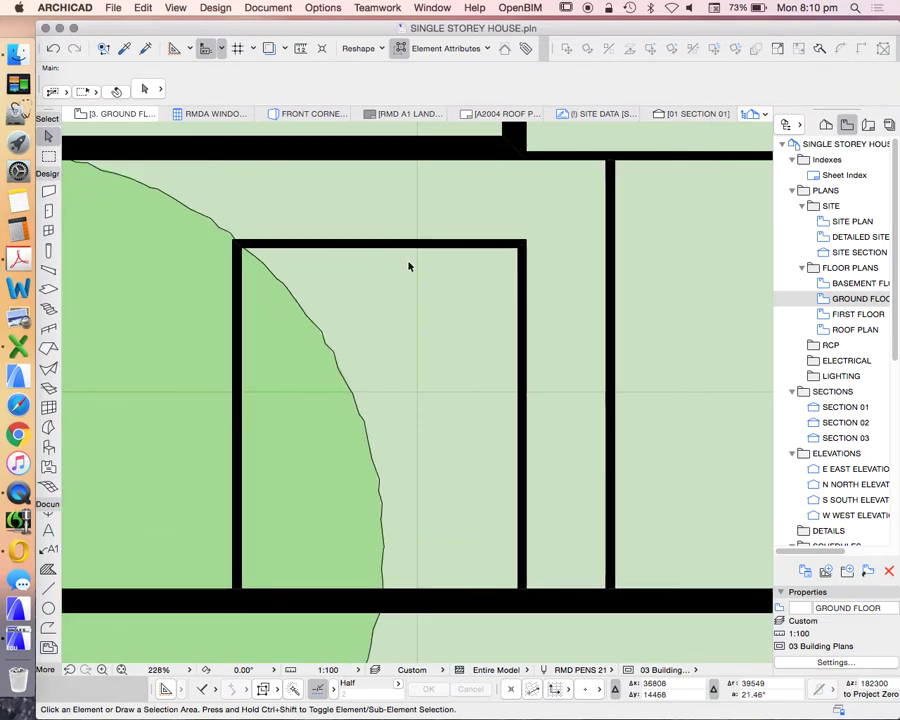
Step: Draw a 1588-long horizontal 2D guide line from the room's inner wall face
{"action": "left_click", "coordinate": [48, 588]}
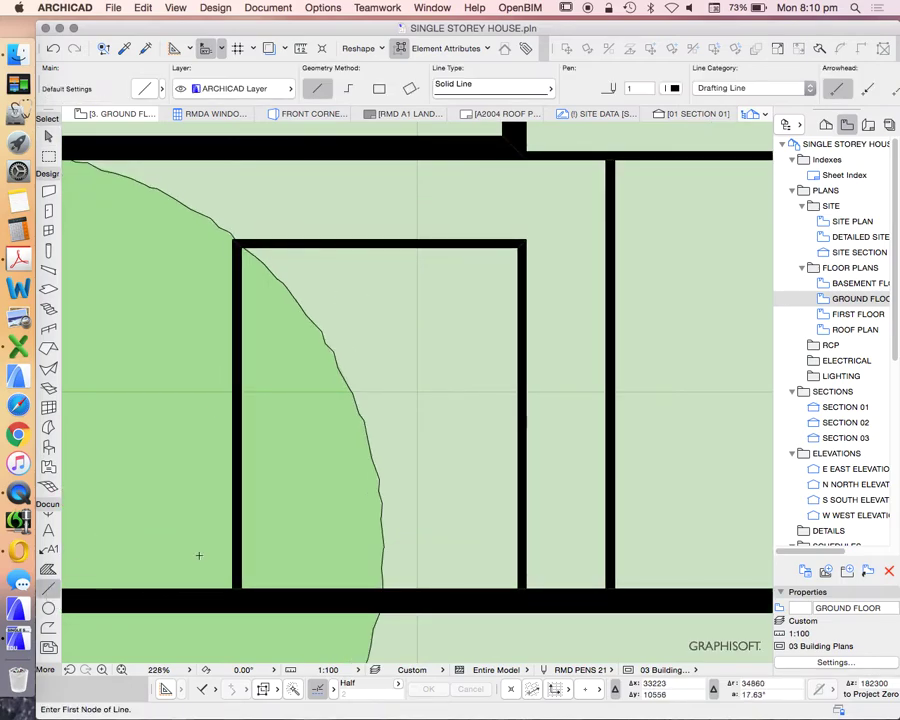
{"action": "left_click", "coordinate": [518, 484]}
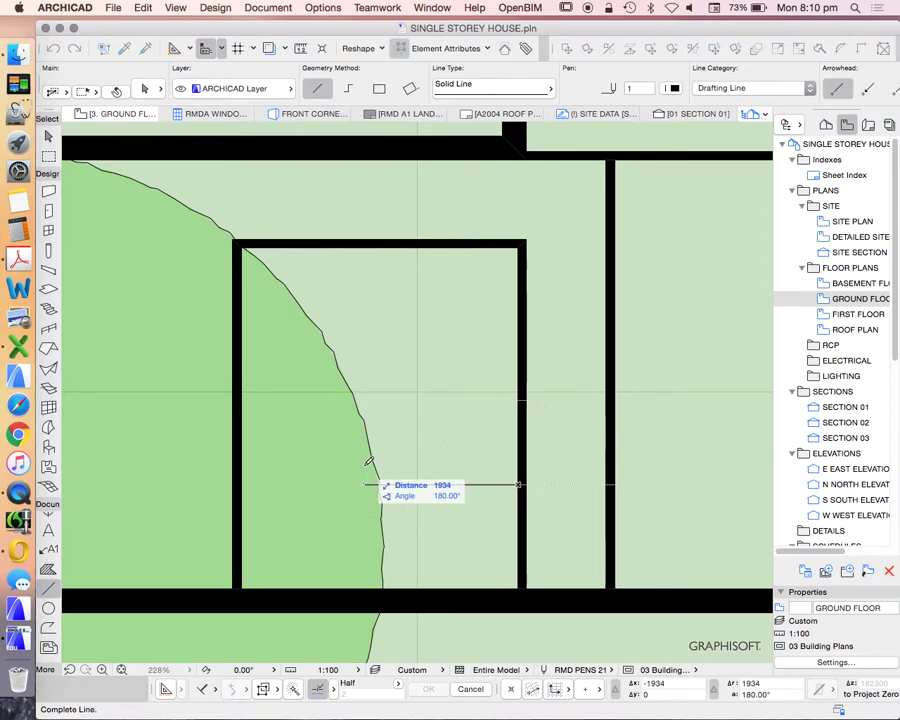
{"action": "key", "text": "Tab"}
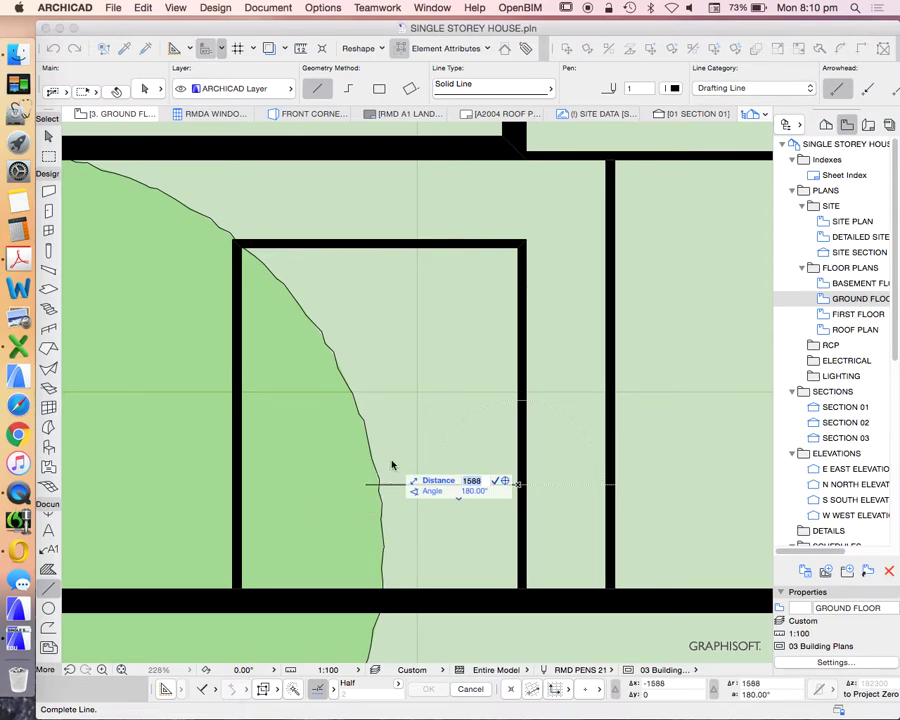
{"action": "key", "text": "Return"}
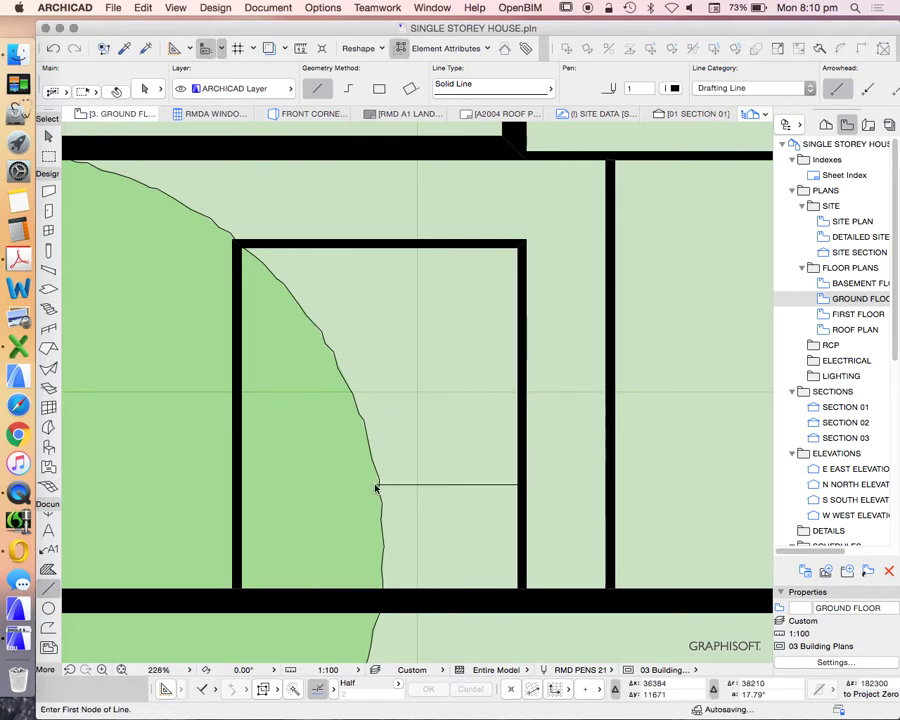
{"action": "scroll", "coordinate": [352, 466], "scroll_direction": "up", "scroll_amount": 3}
Step: Move the bathroom wall 1599 to the right
{"action": "key", "text": "Escape"}
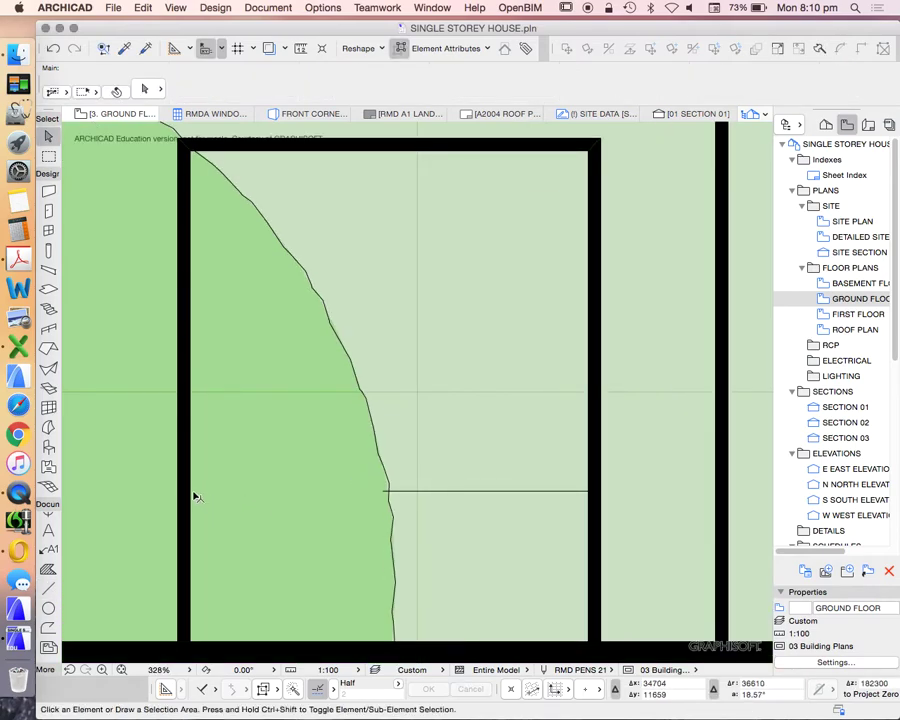
{"action": "left_click_drag", "start_coordinate": [190, 494], "coordinate": [372, 496]}
{"action": "scroll", "coordinate": [372, 490], "scroll_direction": "down", "scroll_amount": 6}
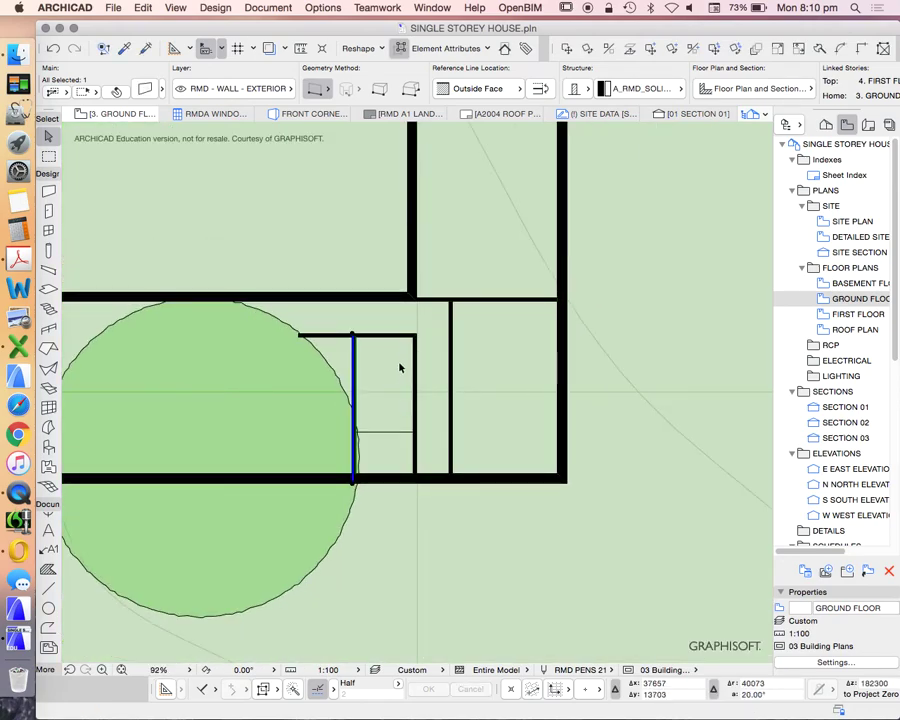
{"action": "left_click", "coordinate": [444, 282]}
{"action": "scroll", "coordinate": [484, 300], "scroll_direction": "up", "scroll_amount": 2}
Step: Join the bathroom's left wall and top wall into a clean corner
{"action": "left_click", "coordinate": [492, 310]}
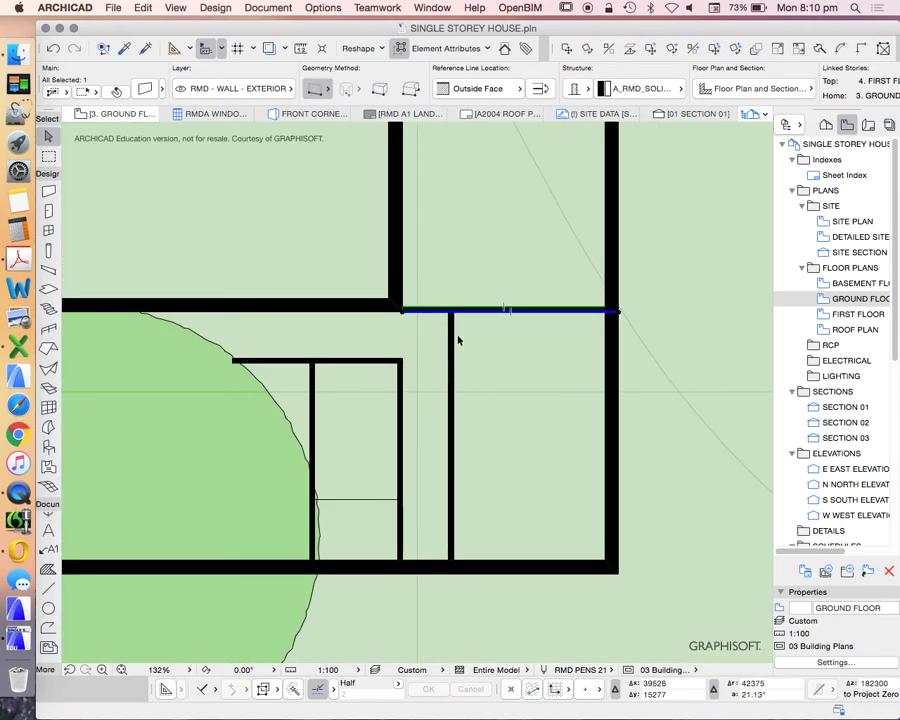
{"action": "left_click", "coordinate": [380, 427]}
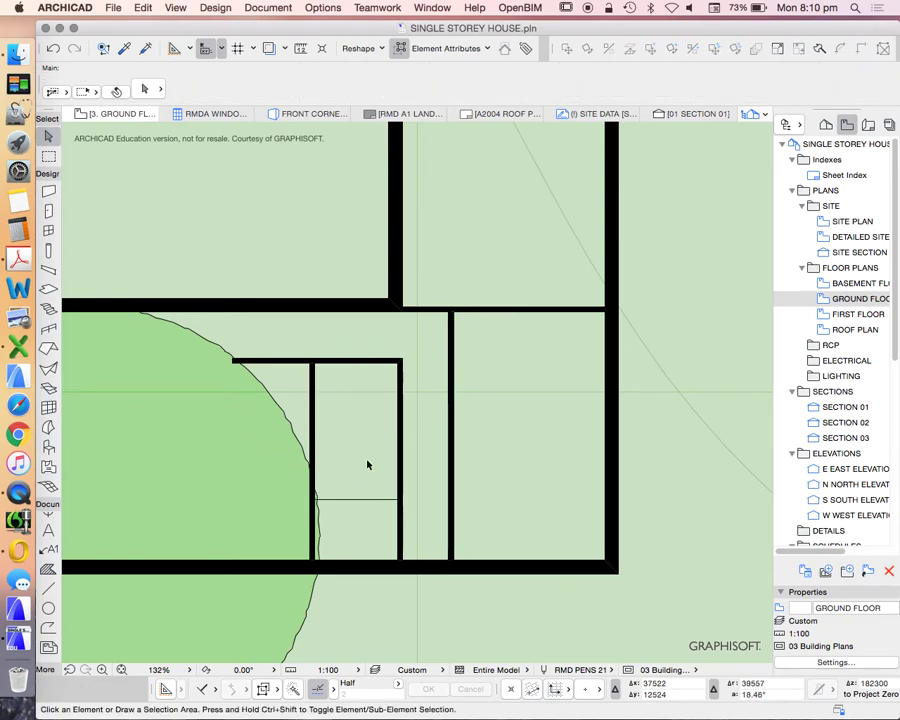
{"action": "left_click", "coordinate": [316, 381]}
{"action": "left_click", "coordinate": [402, 385], "text": "shift"}
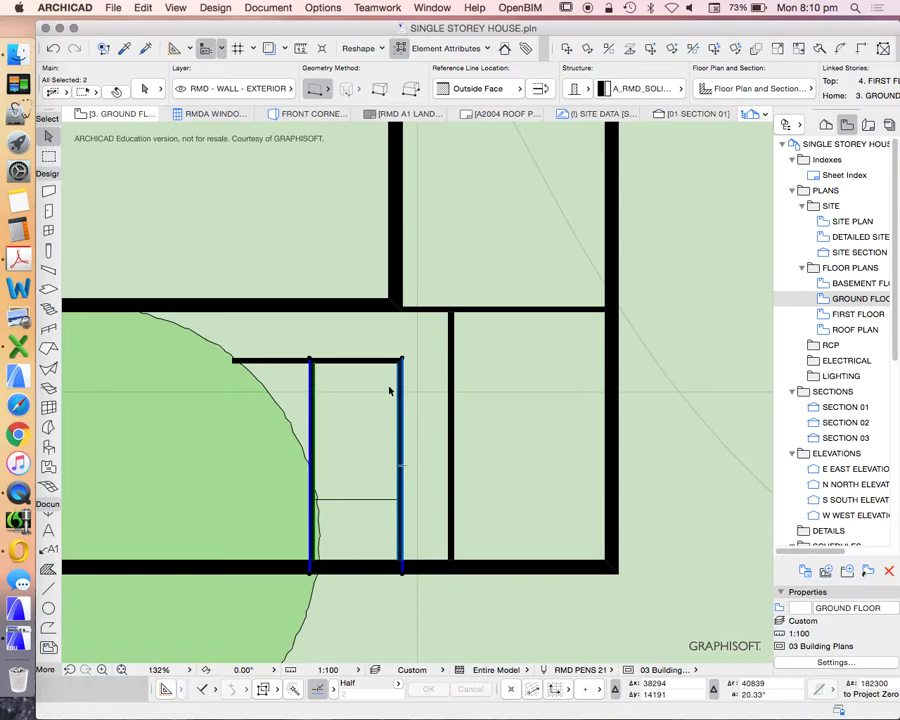
{"action": "scroll", "coordinate": [390, 388], "scroll_direction": "up", "scroll_amount": 5}
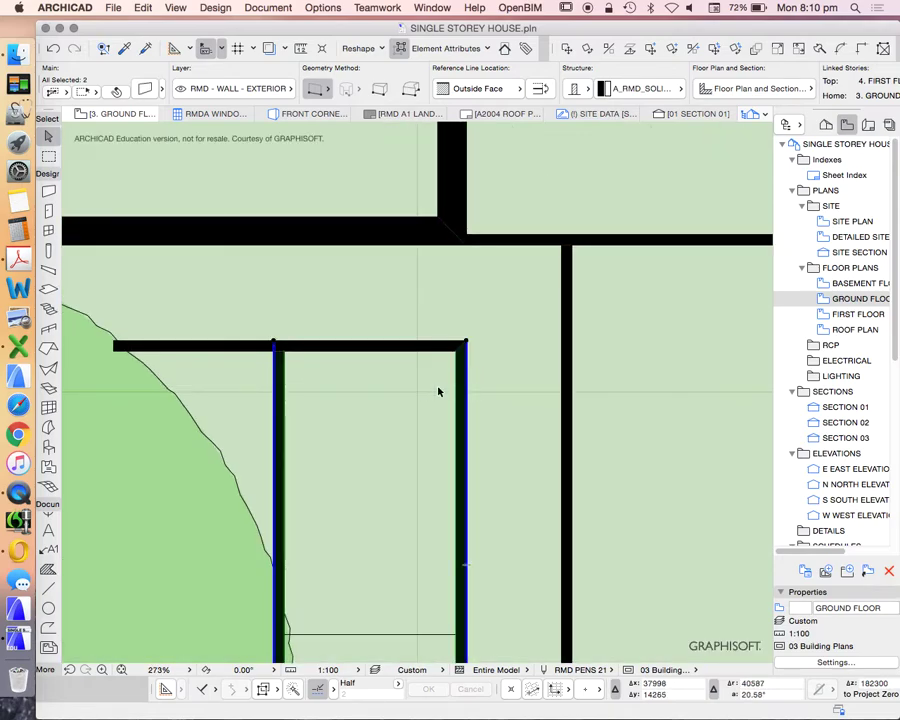
{"action": "left_click", "coordinate": [288, 371]}
{"action": "scroll", "coordinate": [297, 378], "scroll_direction": "down", "scroll_amount": 5}
{"action": "left_click", "coordinate": [304, 381]}
{"action": "left_click", "coordinate": [324, 361], "text": "shift"}
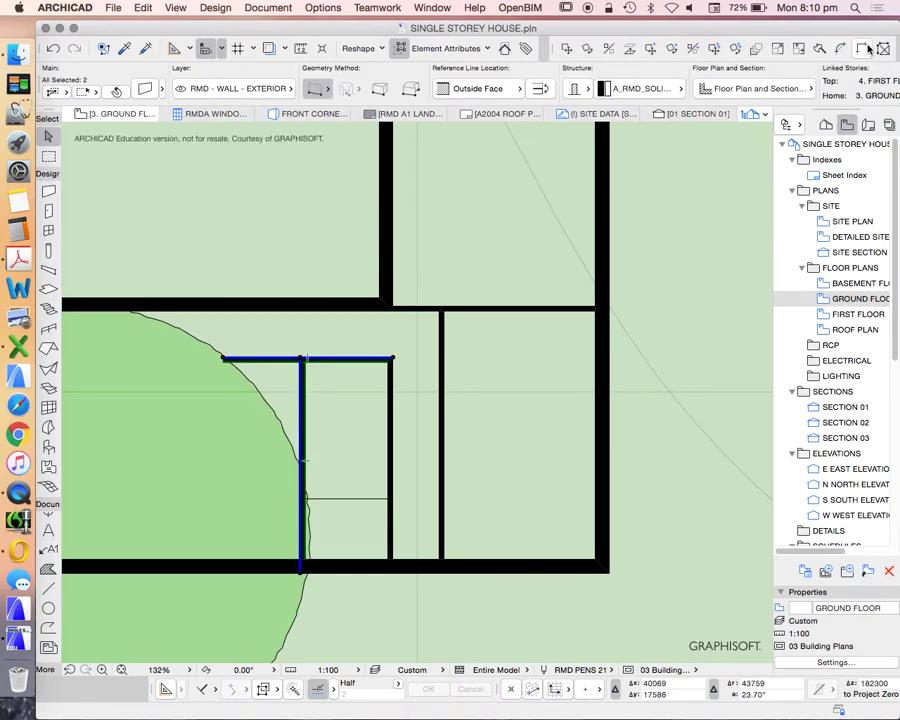
{"action": "key", "text": "Escape"}
Step: Delete the horizontal guide line inside the narrow room
{"action": "left_click", "coordinate": [360, 497]}
{"action": "left_click", "coordinate": [361, 498]}
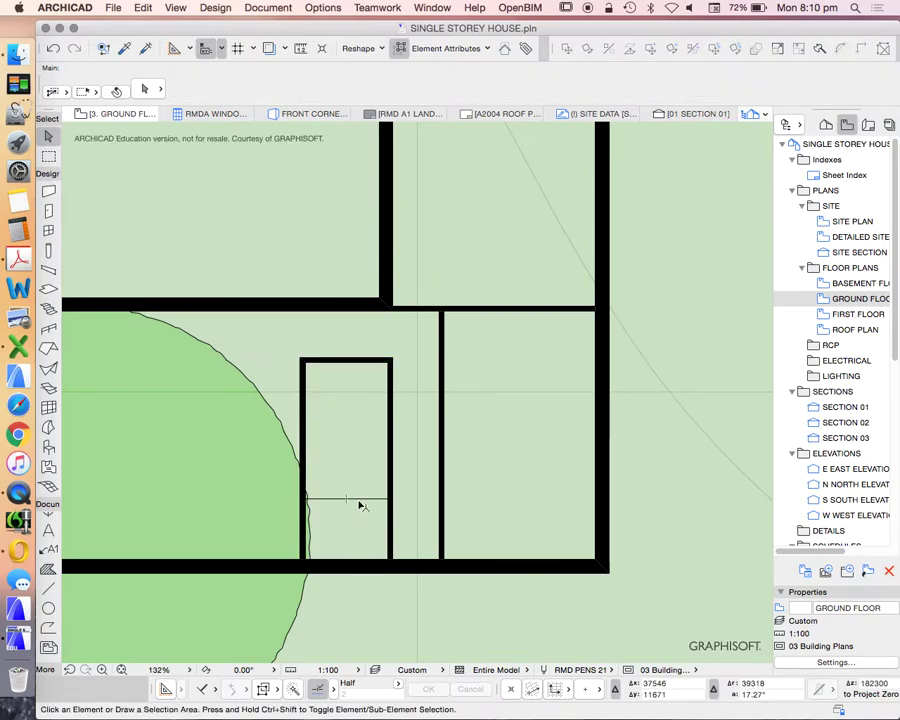
{"action": "key", "text": "Delete"}
{"action": "scroll", "coordinate": [434, 492], "scroll_direction": "down", "scroll_amount": 2}
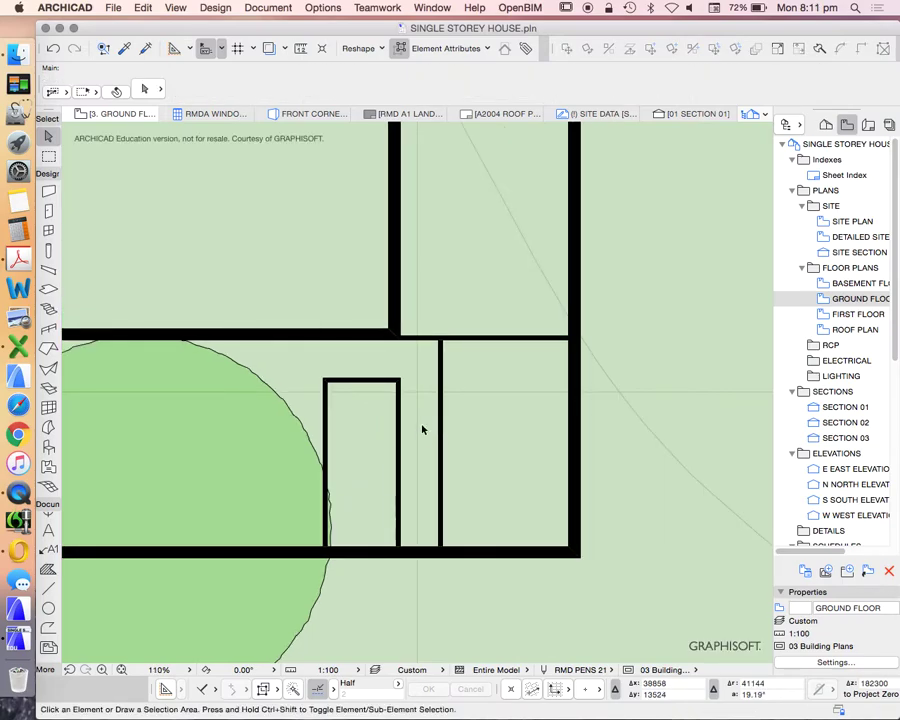
{"action": "scroll", "coordinate": [446, 367], "scroll_direction": "down", "scroll_amount": 2}
{"action": "scroll", "coordinate": [446, 367], "scroll_direction": "up", "scroll_amount": 4}
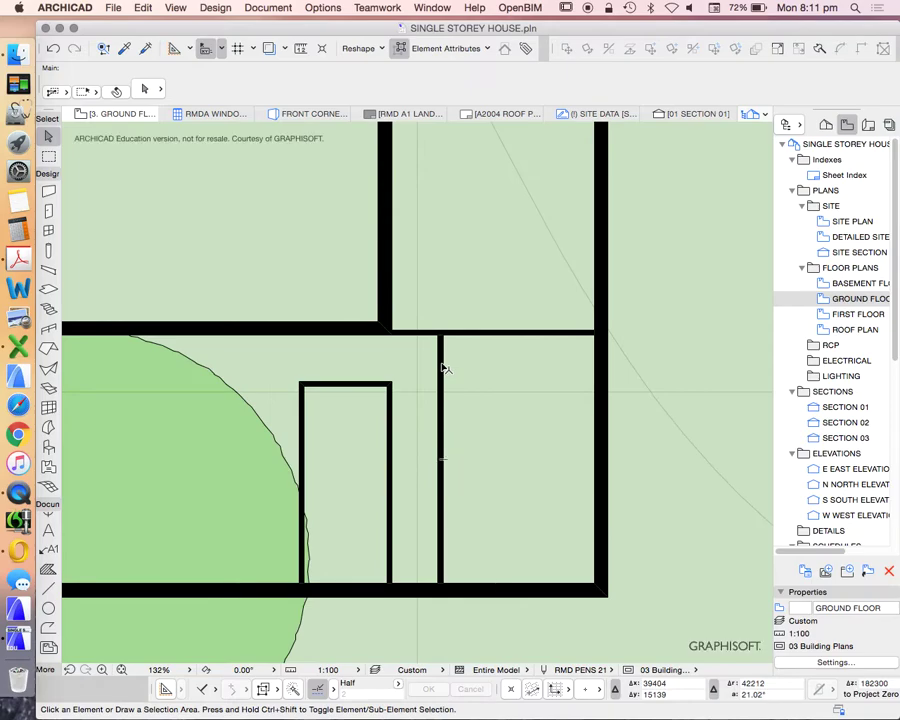
{"action": "left_click", "coordinate": [444, 367]}
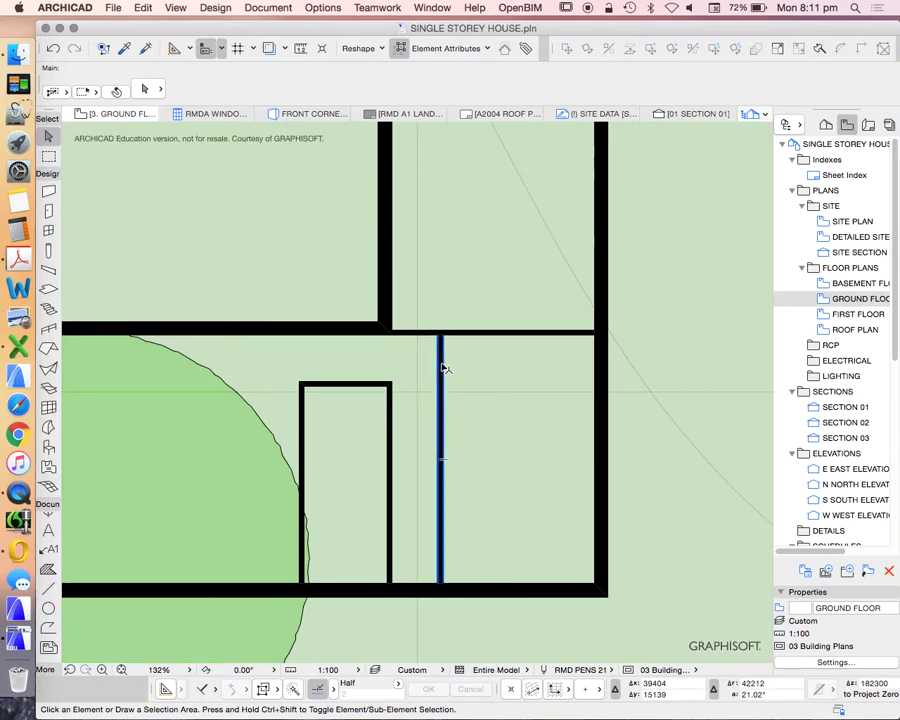
{"action": "left_click", "coordinate": [432, 364]}
{"action": "scroll", "coordinate": [394, 406], "scroll_direction": "down", "scroll_amount": 2}
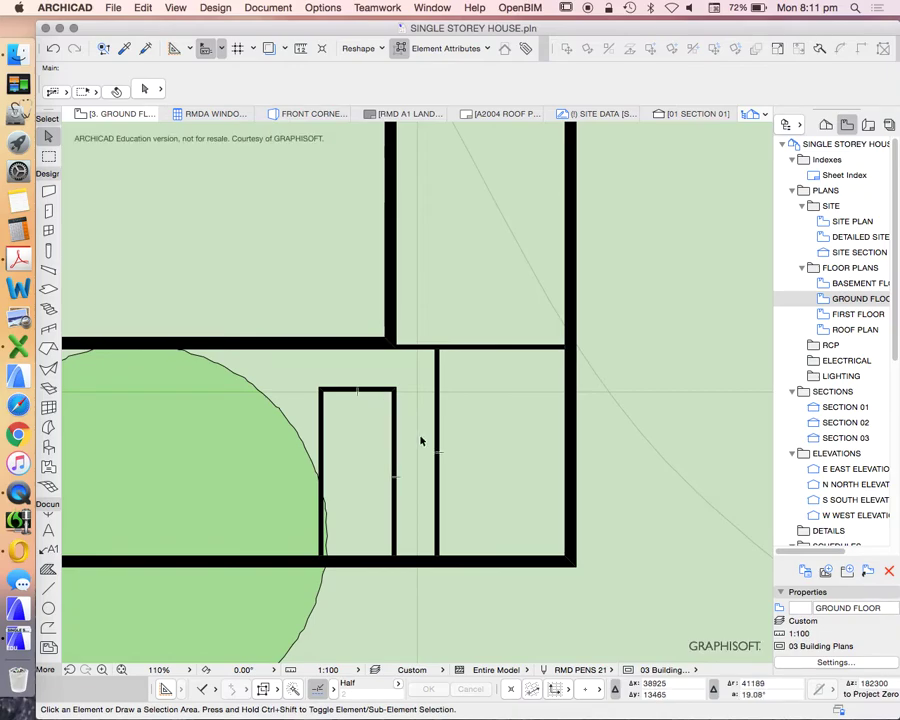
{"action": "scroll", "coordinate": [530, 446], "scroll_direction": "down", "scroll_amount": 2}
{"action": "scroll", "coordinate": [618, 416], "scroll_direction": "down", "scroll_amount": 4}
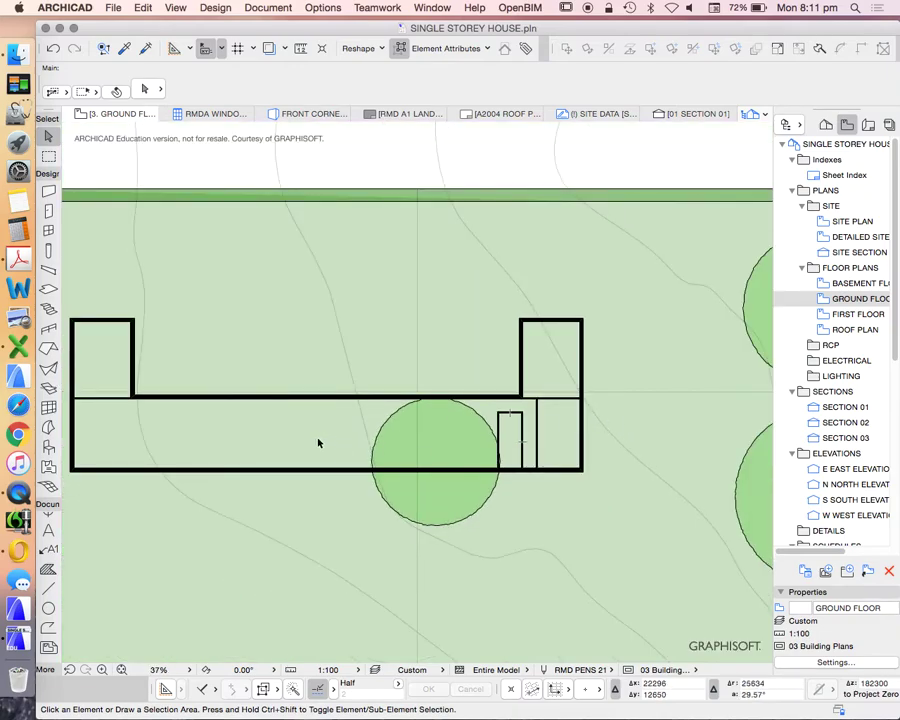
Step: Select the six newly drawn inner walls, including the bathroom's top and left walls
{"action": "left_click", "coordinate": [521, 370]}
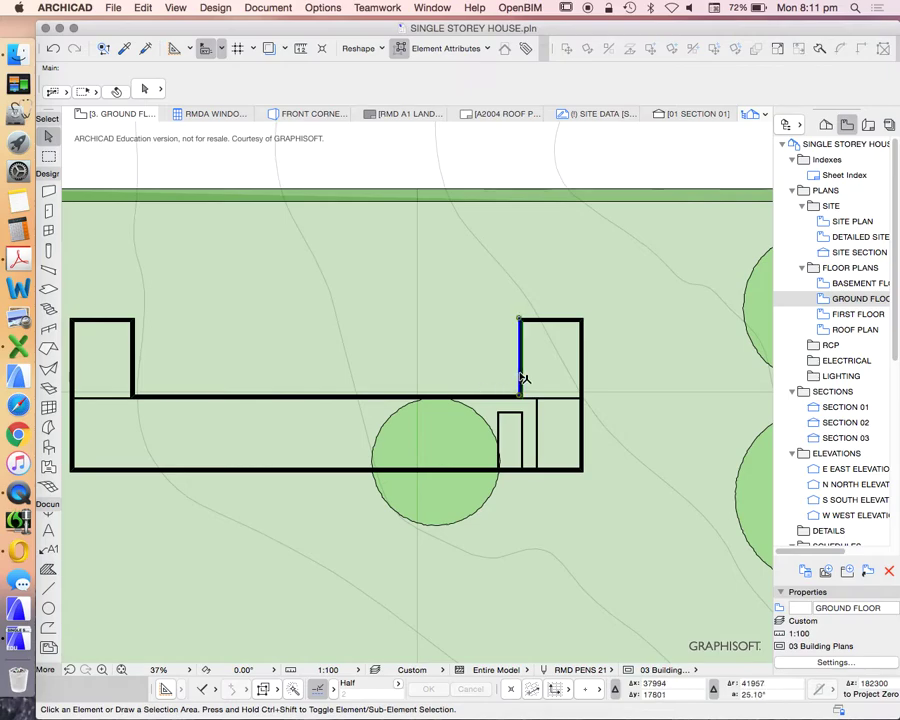
{"action": "scroll", "coordinate": [520, 400], "scroll_direction": "up", "scroll_amount": 1}
{"action": "left_click", "coordinate": [506, 410], "text": "shift"}
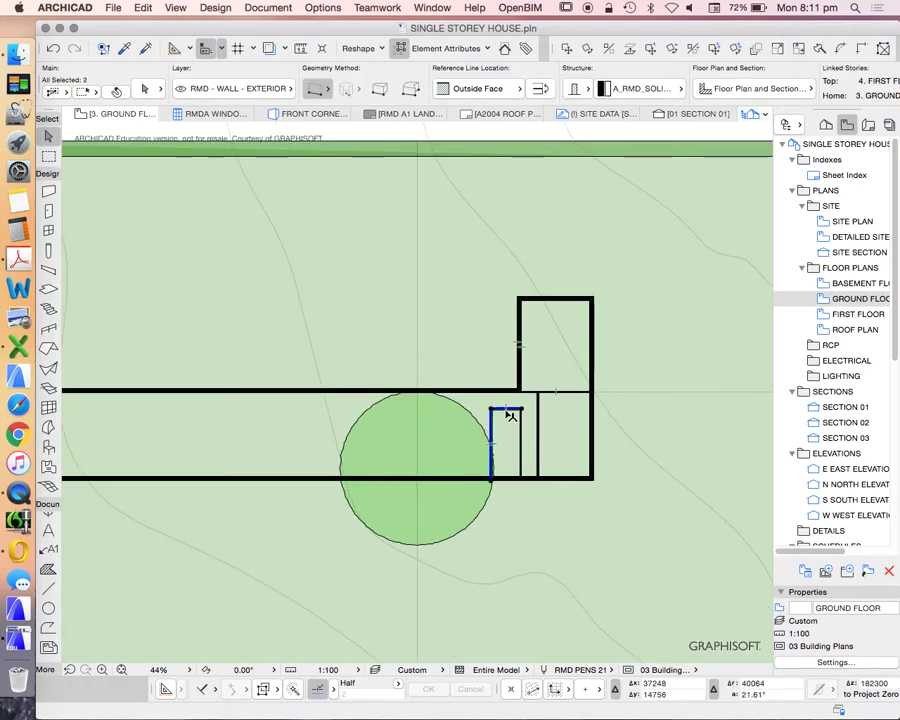
{"action": "left_click", "coordinate": [522, 426], "text": "shift"}
{"action": "left_click", "coordinate": [539, 430], "text": "shift"}
{"action": "left_click", "coordinate": [588, 391], "text": "shift"}
{"action": "scroll", "coordinate": [592, 390], "scroll_direction": "down", "scroll_amount": 3}
{"action": "scroll", "coordinate": [374, 397], "scroll_direction": "up", "scroll_amount": 2}
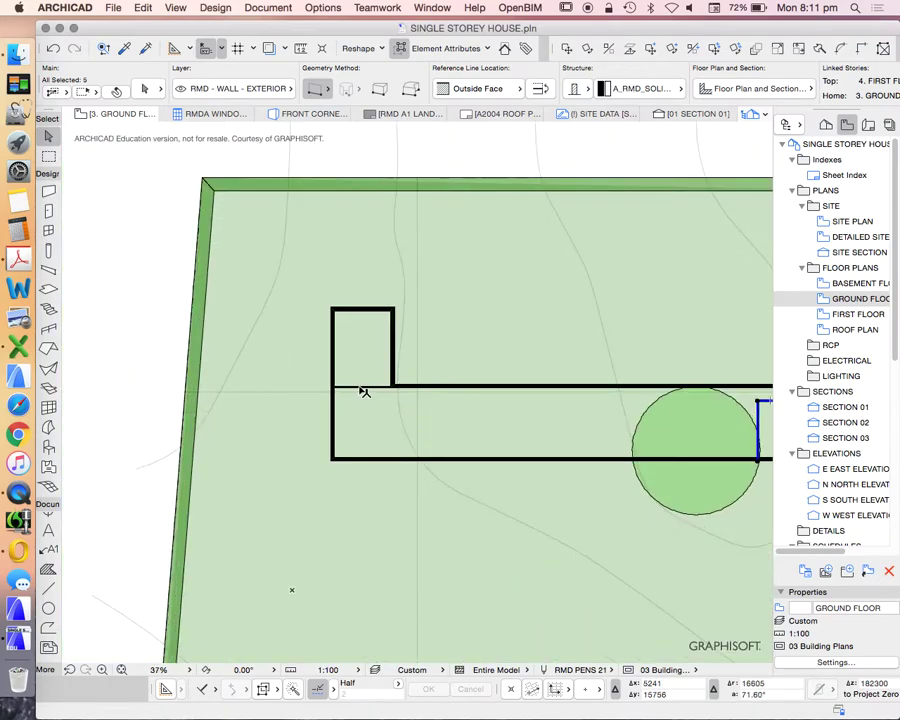
{"action": "left_click", "coordinate": [338, 385], "text": "shift"}
{"action": "scroll", "coordinate": [335, 383], "scroll_direction": "down", "scroll_amount": 3}
{"action": "scroll", "coordinate": [570, 410], "scroll_direction": "up", "scroll_amount": 2}
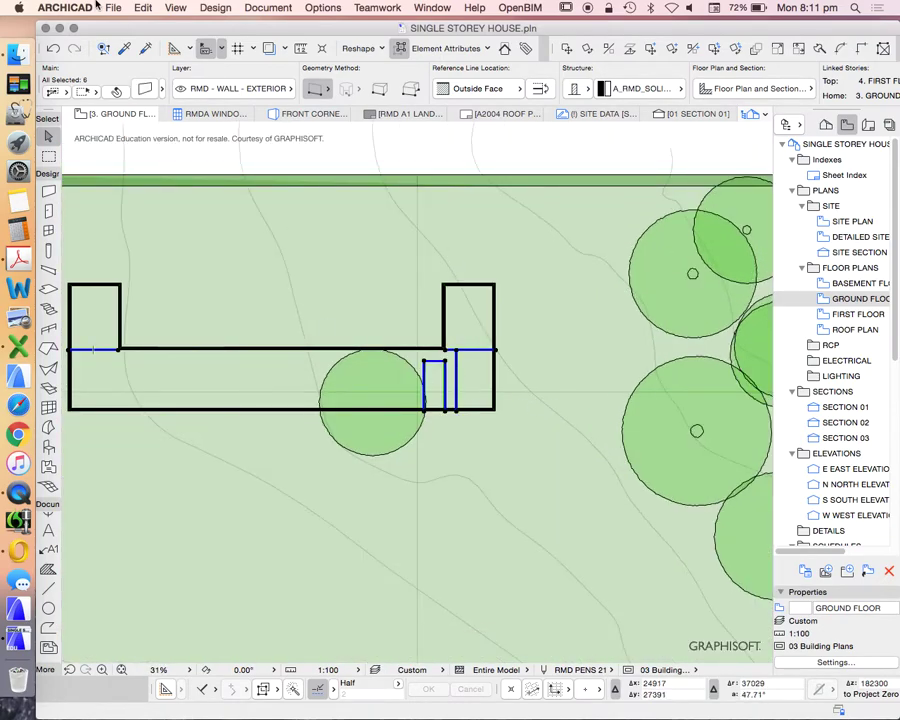
Step: Group the six walls and put them on the RMD - WALL - INTERIOR layer
{"action": "left_click", "coordinate": [143, 7]}
{"action": "mouse_move", "coordinate": [226, 203]}
{"action": "left_click", "coordinate": [396, 209]}
{"action": "left_click", "coordinate": [240, 88]}
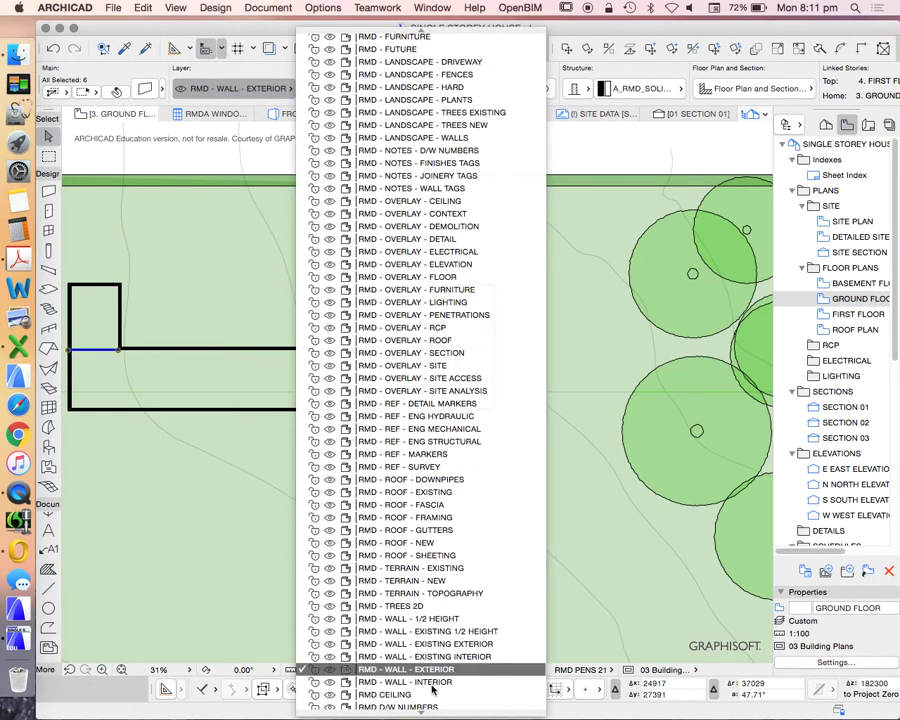
{"action": "left_click", "coordinate": [427, 683]}
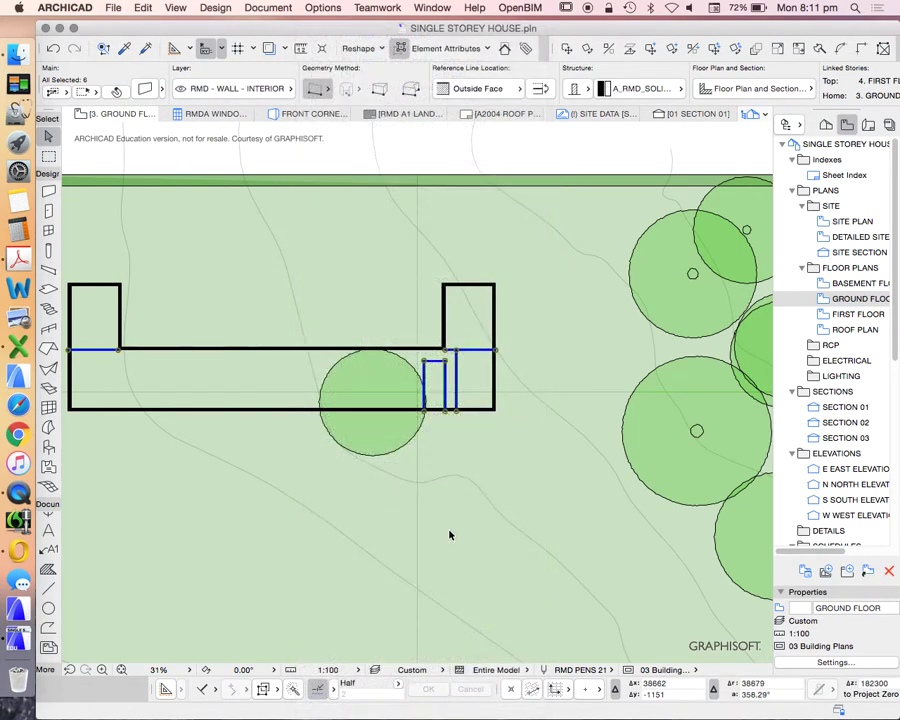
{"action": "key", "text": "Escape"}
{"action": "left_click", "coordinate": [441, 324]}
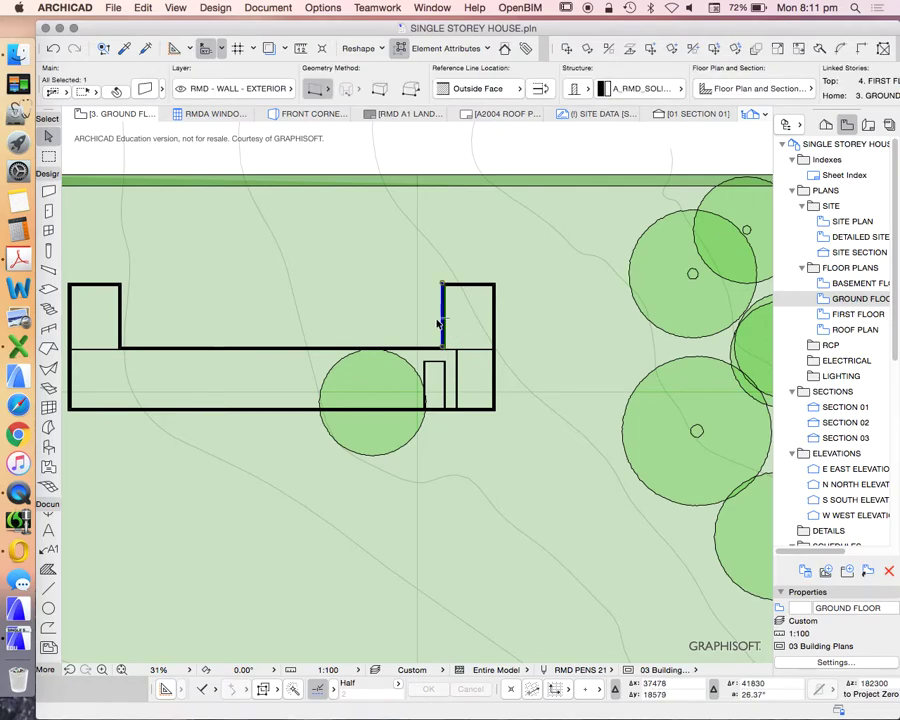
{"action": "scroll", "coordinate": [456, 341], "scroll_direction": "down", "scroll_amount": 3}
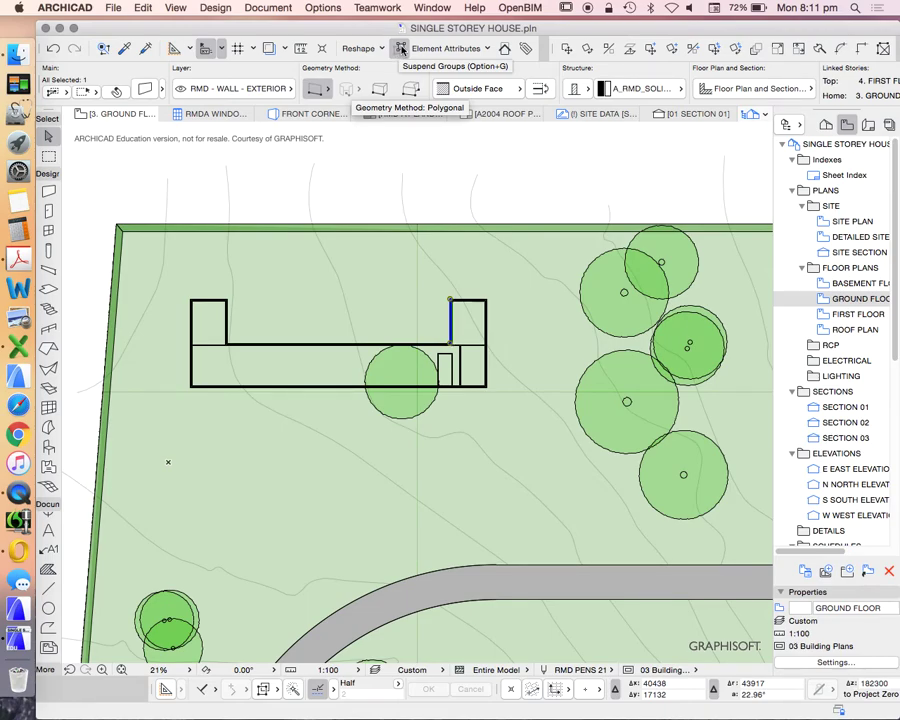
{"action": "left_click", "coordinate": [401, 49]}
{"action": "left_click", "coordinate": [459, 362]}
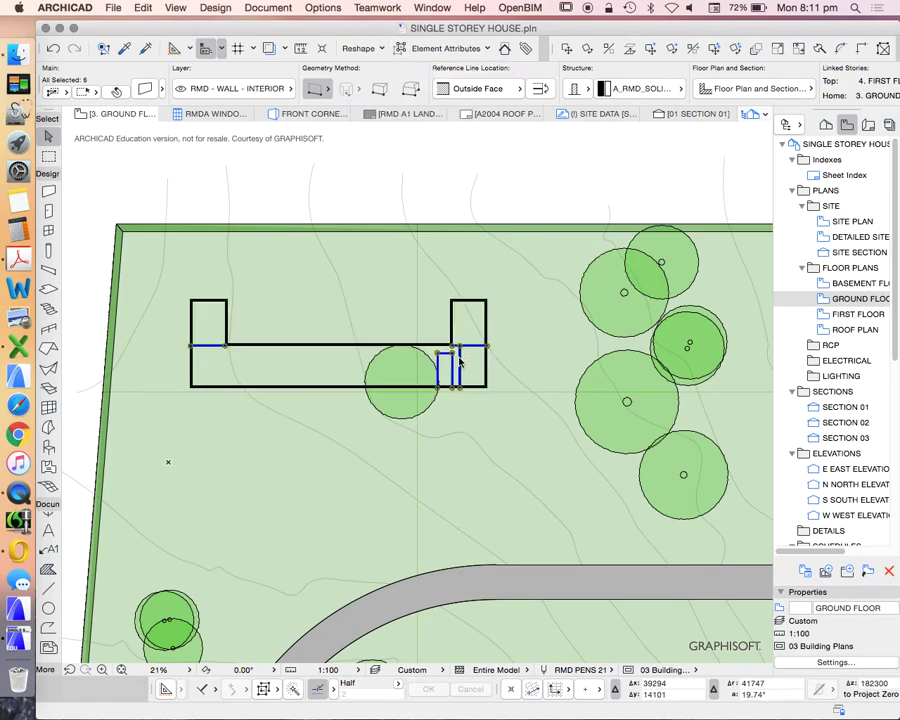
{"action": "key", "text": "Escape"}
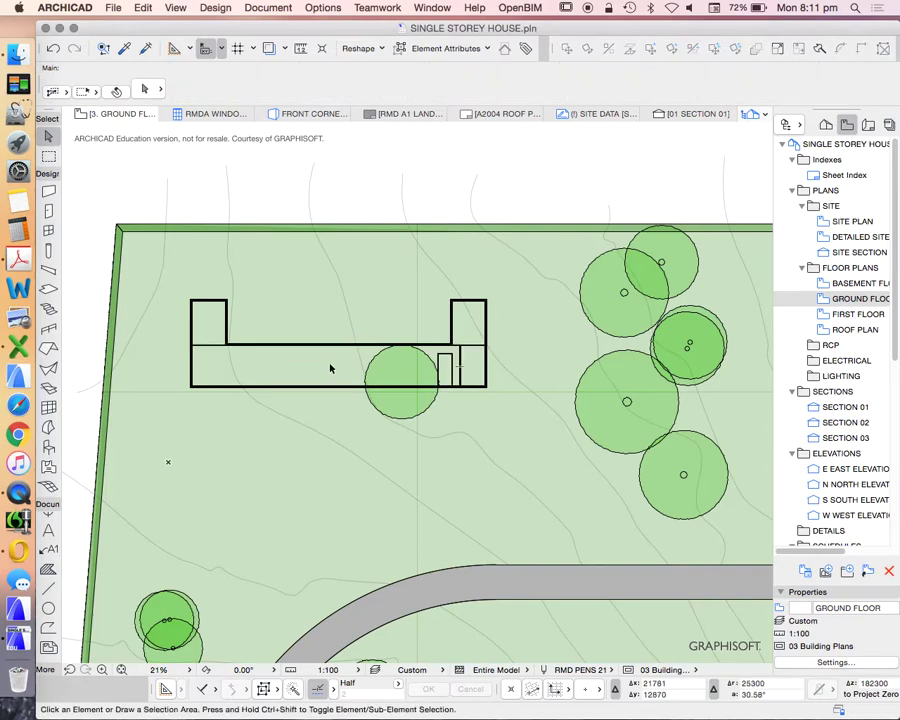
{"action": "scroll", "coordinate": [330, 369], "scroll_direction": "up", "scroll_amount": 2}
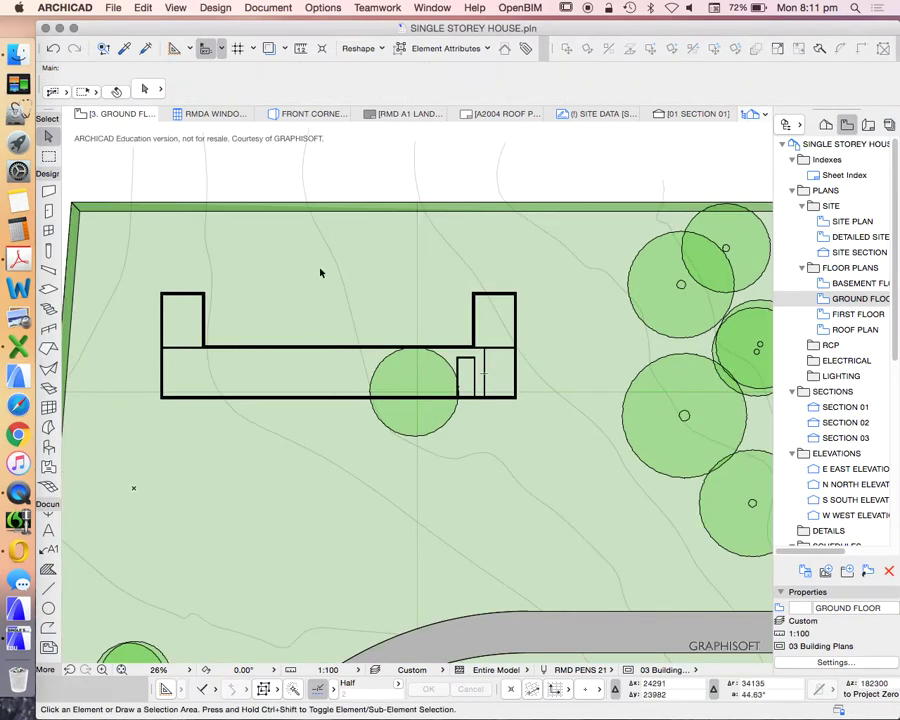